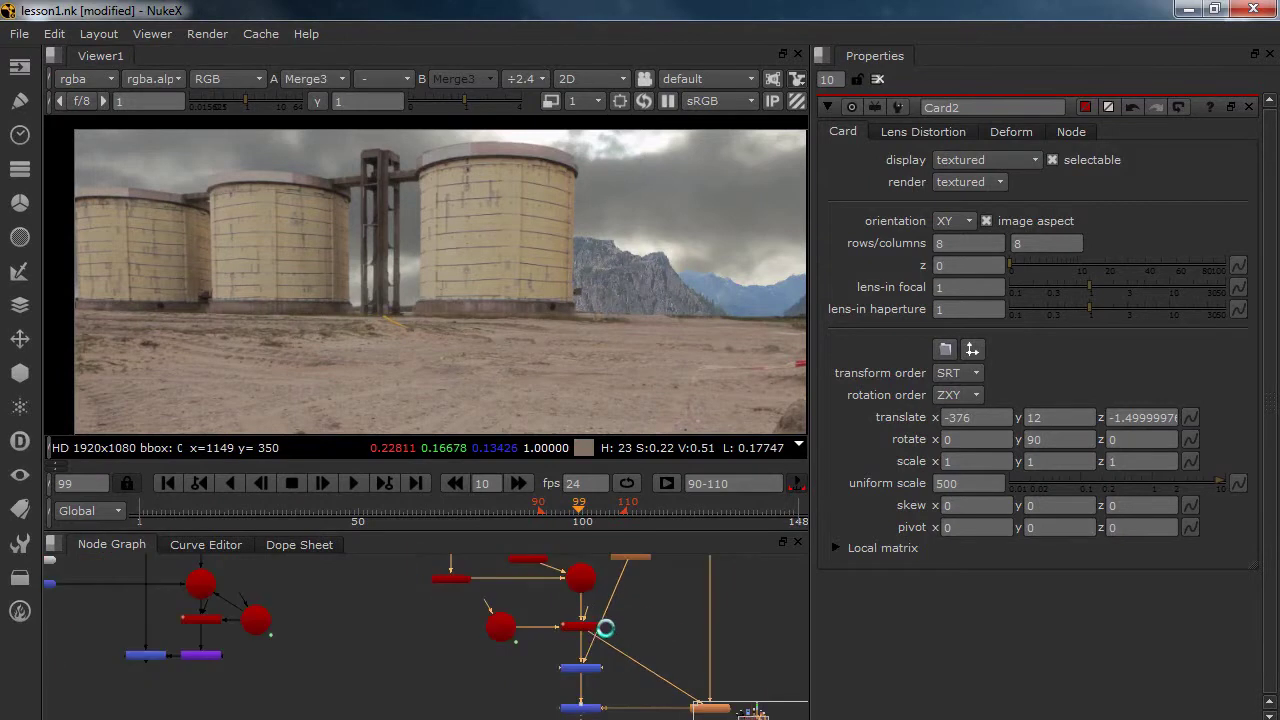
Show Scene2 in 3D and move the mountain card Card2 to y 50 and z 6
scroll(548, 648, "up", 4)
left_click(545, 645)
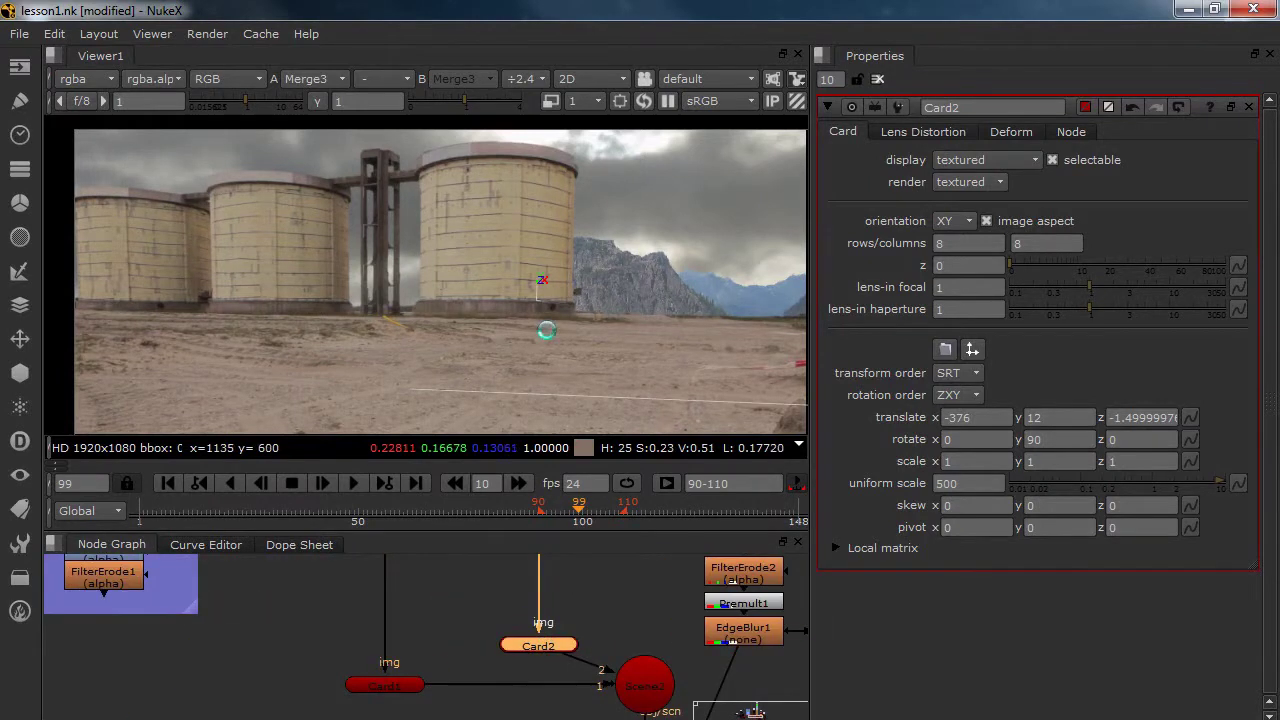
left_click(636, 688)
key("1")
left_click_drag(543, 293, 508, 292)
left_click(697, 271)
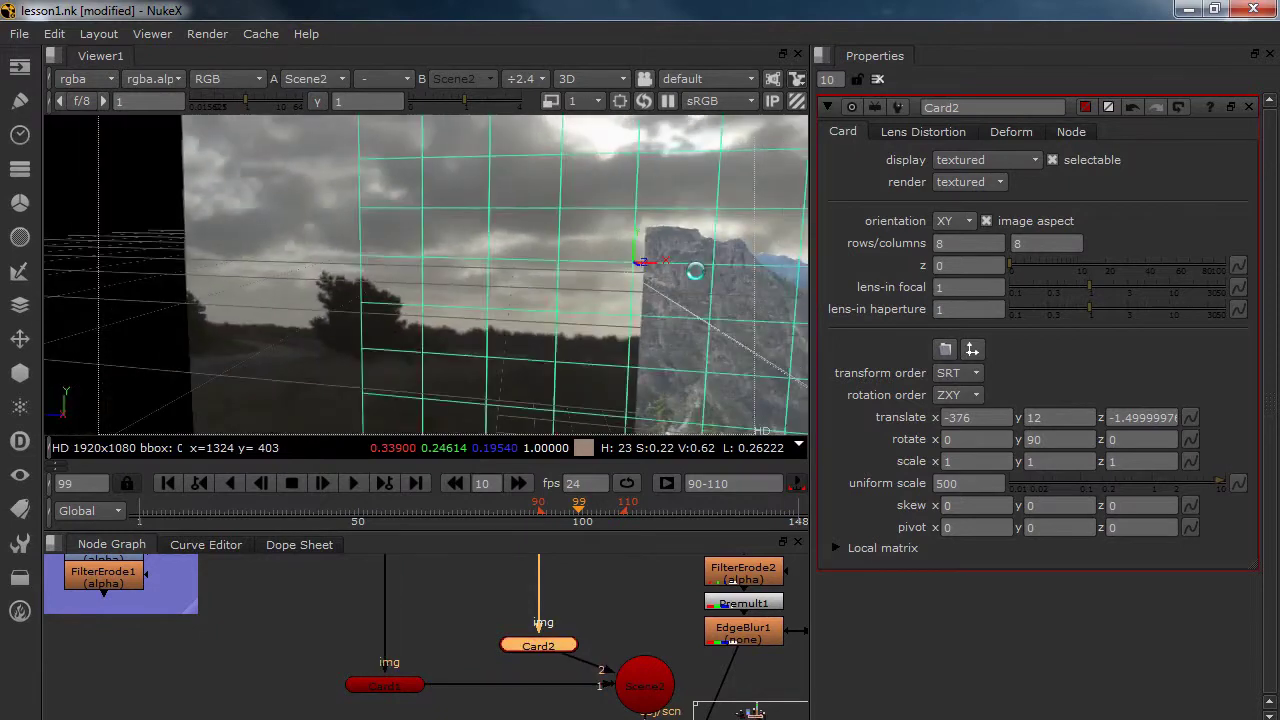
left_click_drag(698, 336, 525, 334)
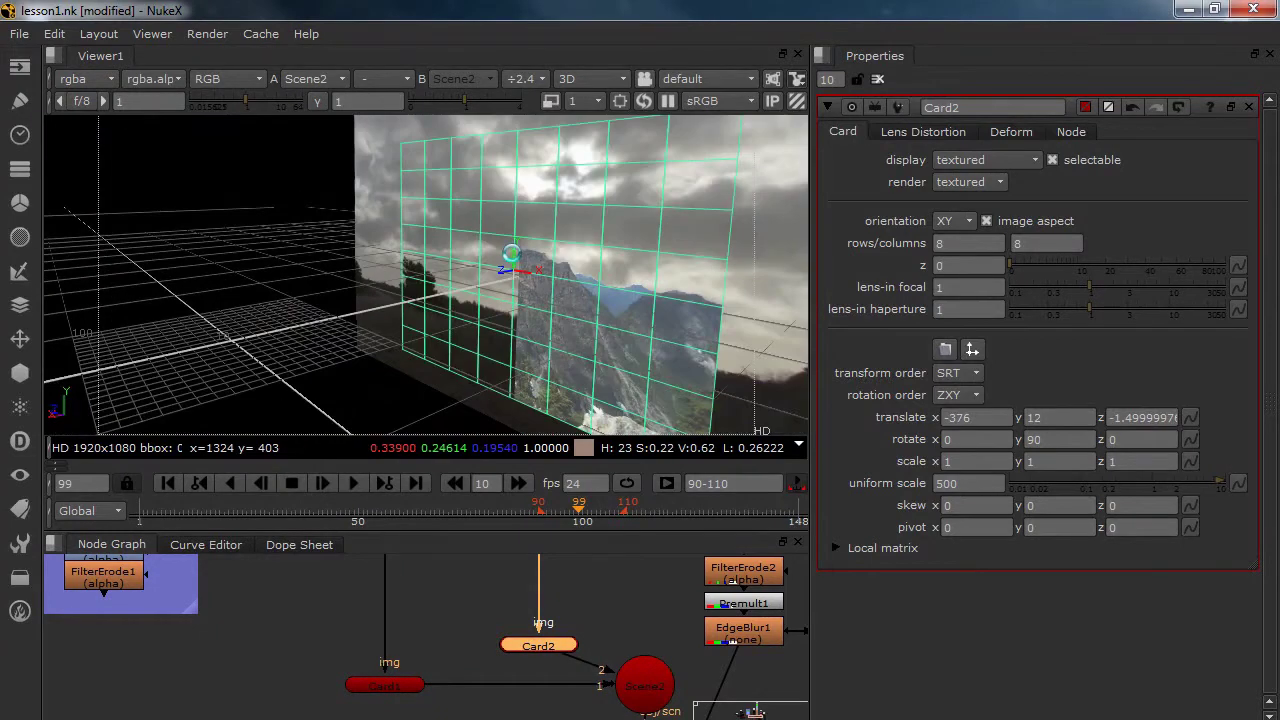
mouse_move(512, 252)
left_mouse_down()
mouse_move(518, 216)
mouse_move(521, 241)
left_mouse_up()
Display the Merge3 composite and examine the mountains beside the tanks
left_click_drag(537, 642, 501, 554)
left_click_drag(609, 648, 596, 553)
left_click(613, 679)
scroll(611, 686, "down", 3)
left_click_drag(611, 686, 598, 610)
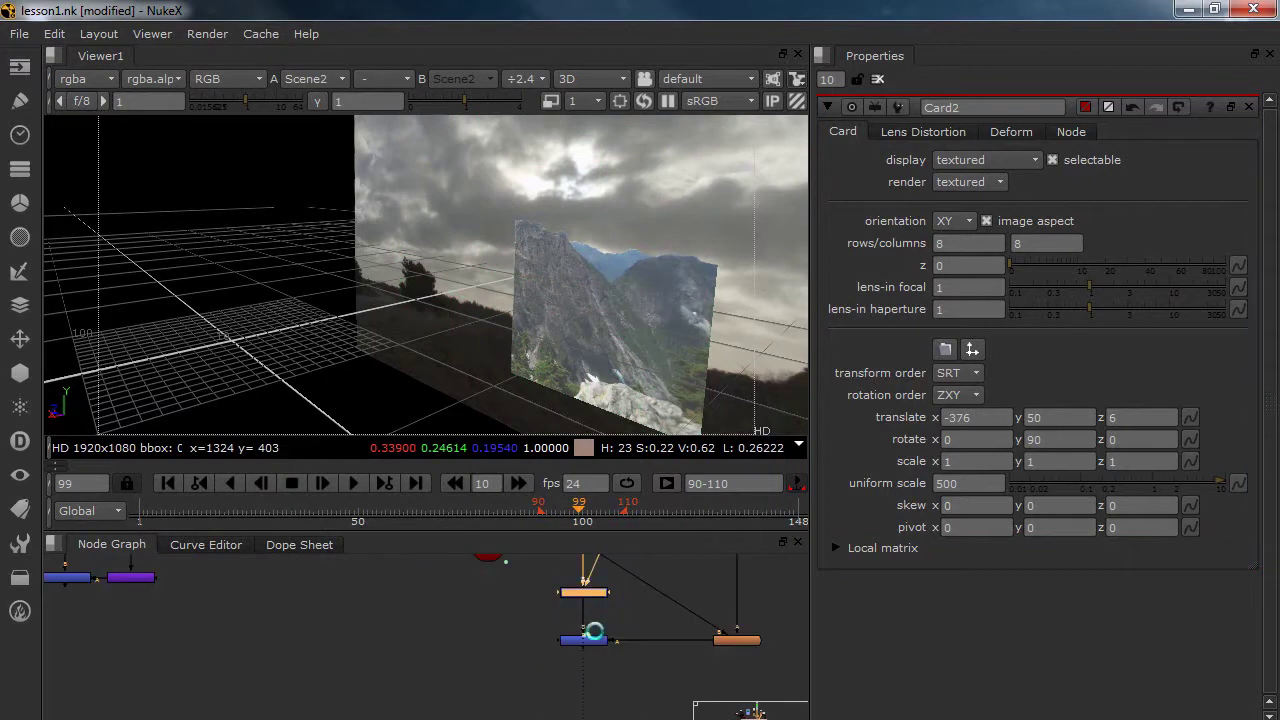
left_click(591, 641)
key("1")
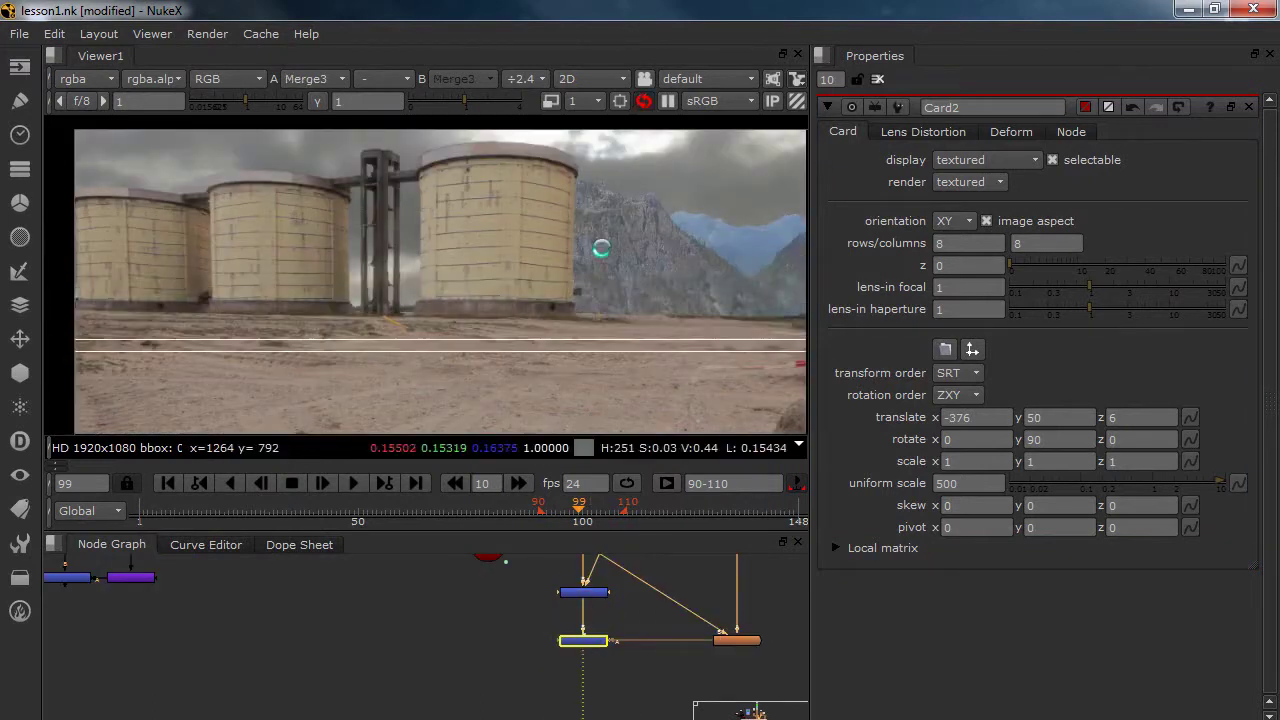
left_click_drag(513, 263, 490, 257)
left_click(490, 257)
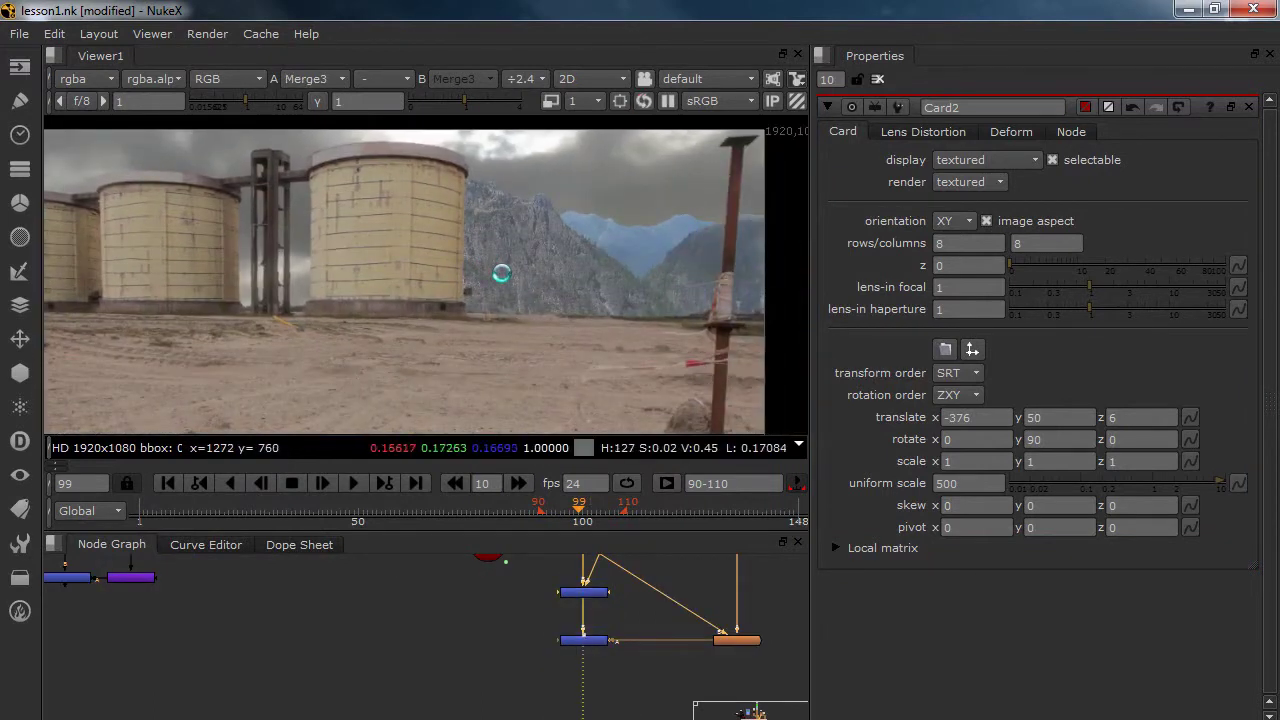
Show Scene2 in 3D again and lower Card2 to y 25
mouse_move(506, 590)
left_mouse_down()
mouse_move(497, 686)
mouse_move(508, 674)
mouse_move(478, 664)
left_mouse_up()
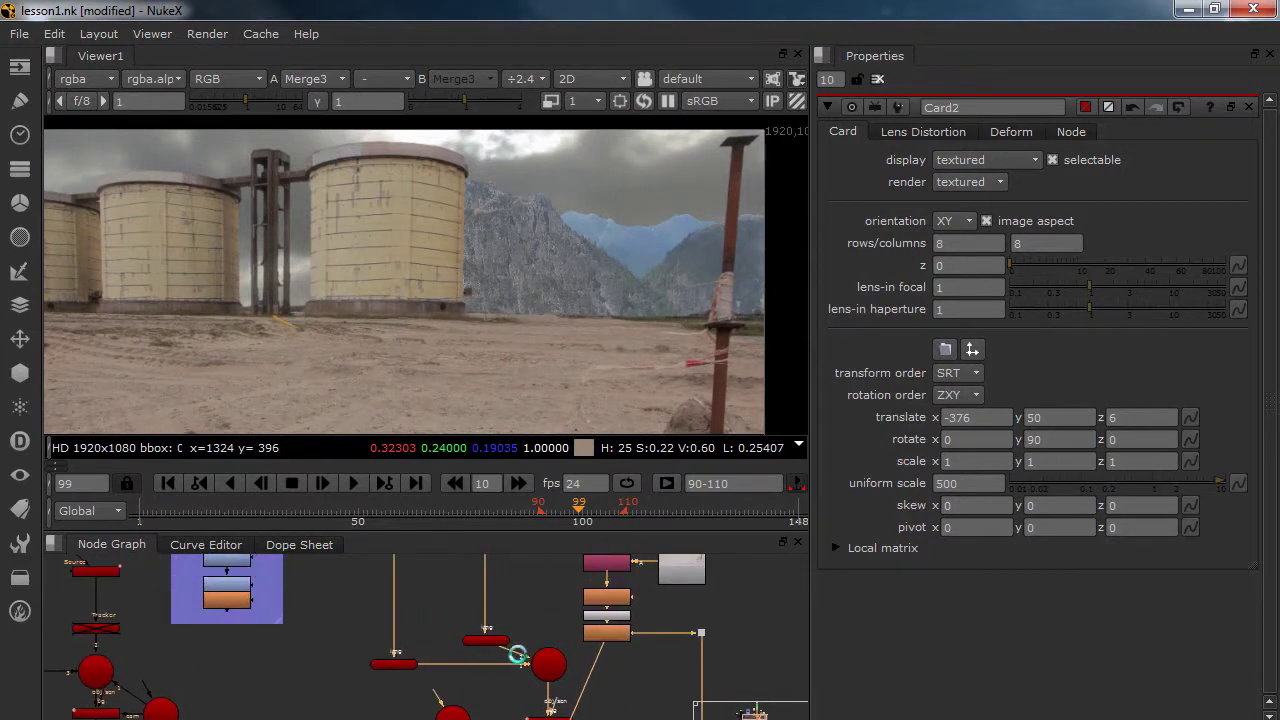
double_click(546, 661)
key("1")
double_click(492, 640)
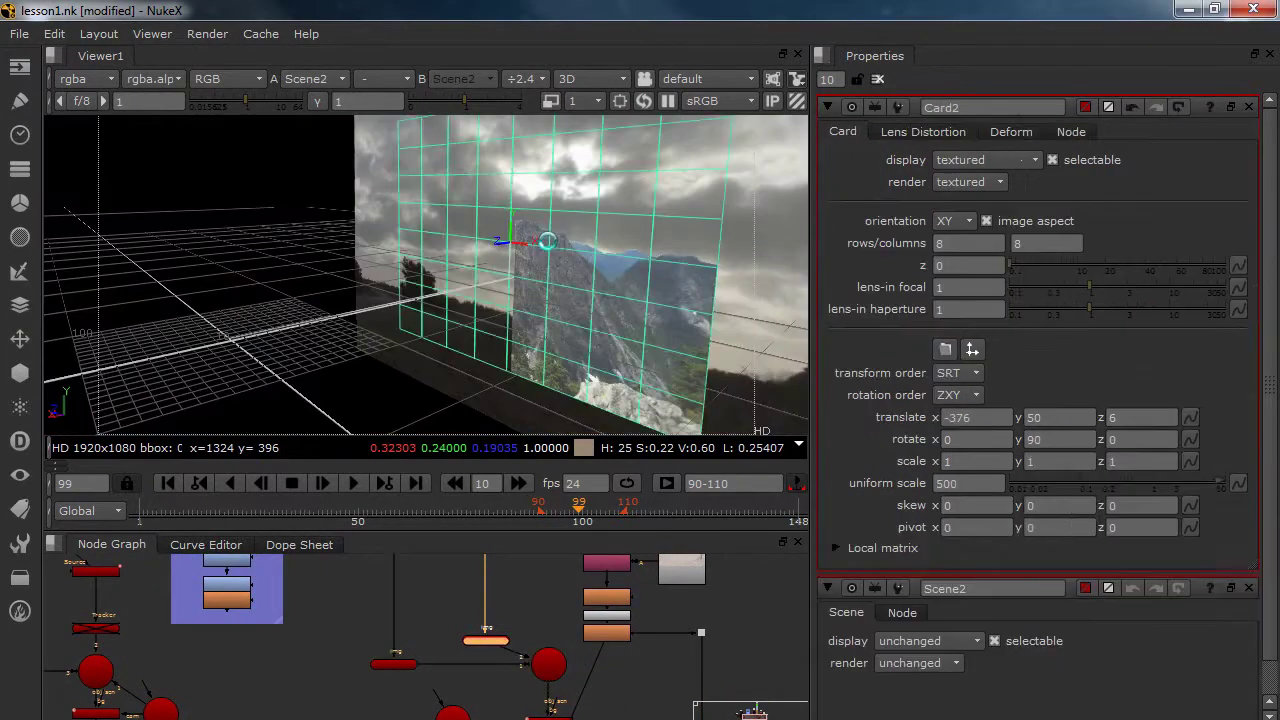
left_click_drag(509, 220, 514, 252)
Look through Cam_anim1 in the 3D scene and go to frame 124
left_click_drag(540, 579, 520, 494)
left_click(711, 80)
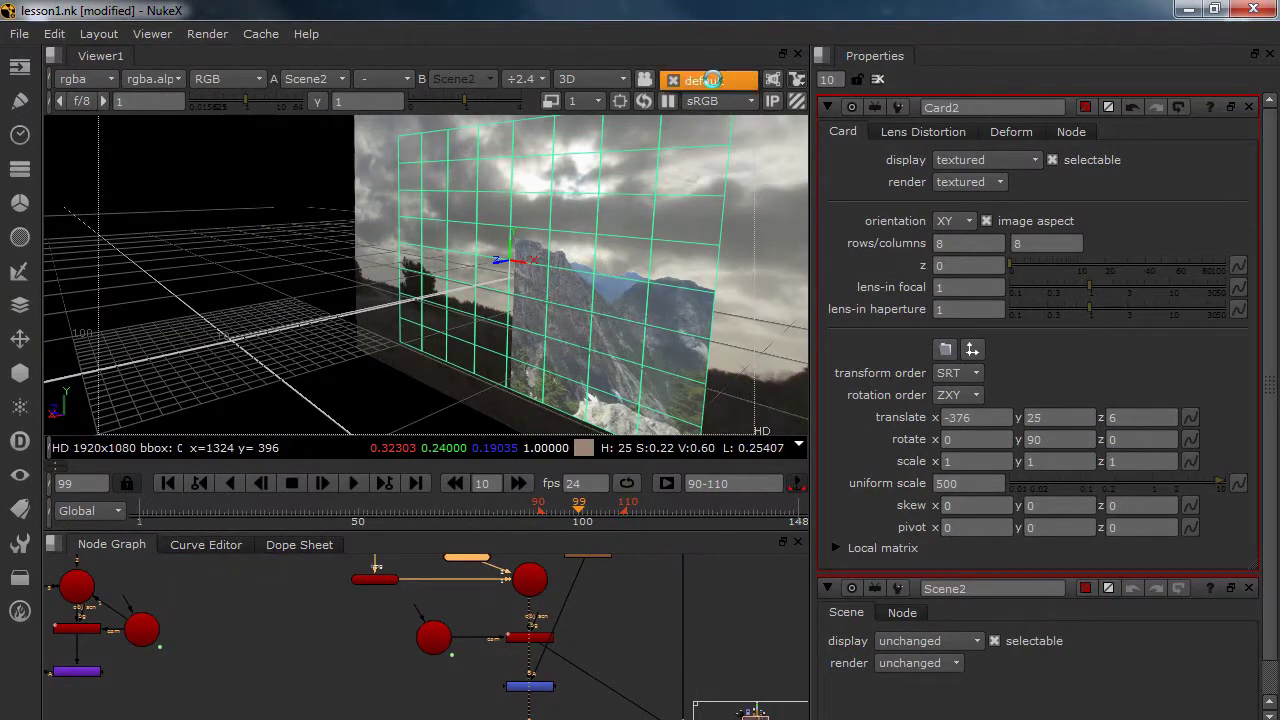
double_click(434, 637)
left_click(707, 78)
left_click(706, 102)
left_click_drag(158, 509, 690, 500)
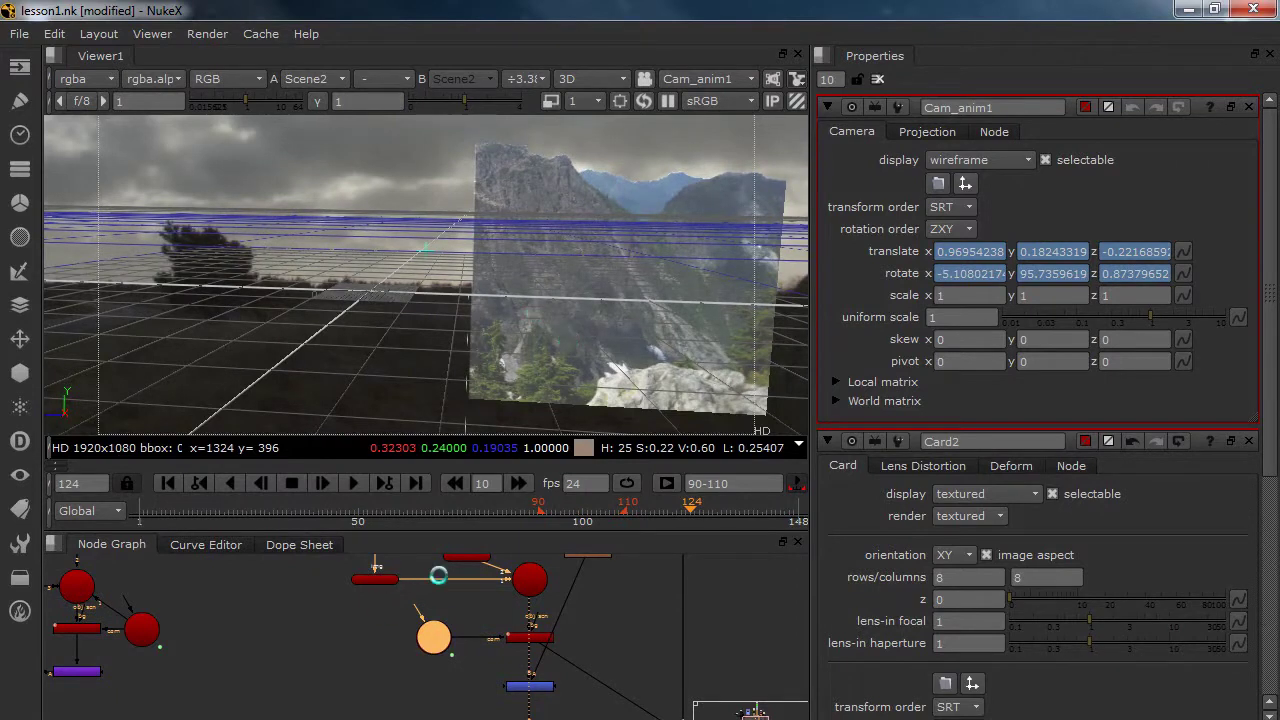
Raise Card2 to y about 31 and check the mountains in the Merge3 composite
left_click_drag(483, 593, 487, 627)
double_click(476, 589)
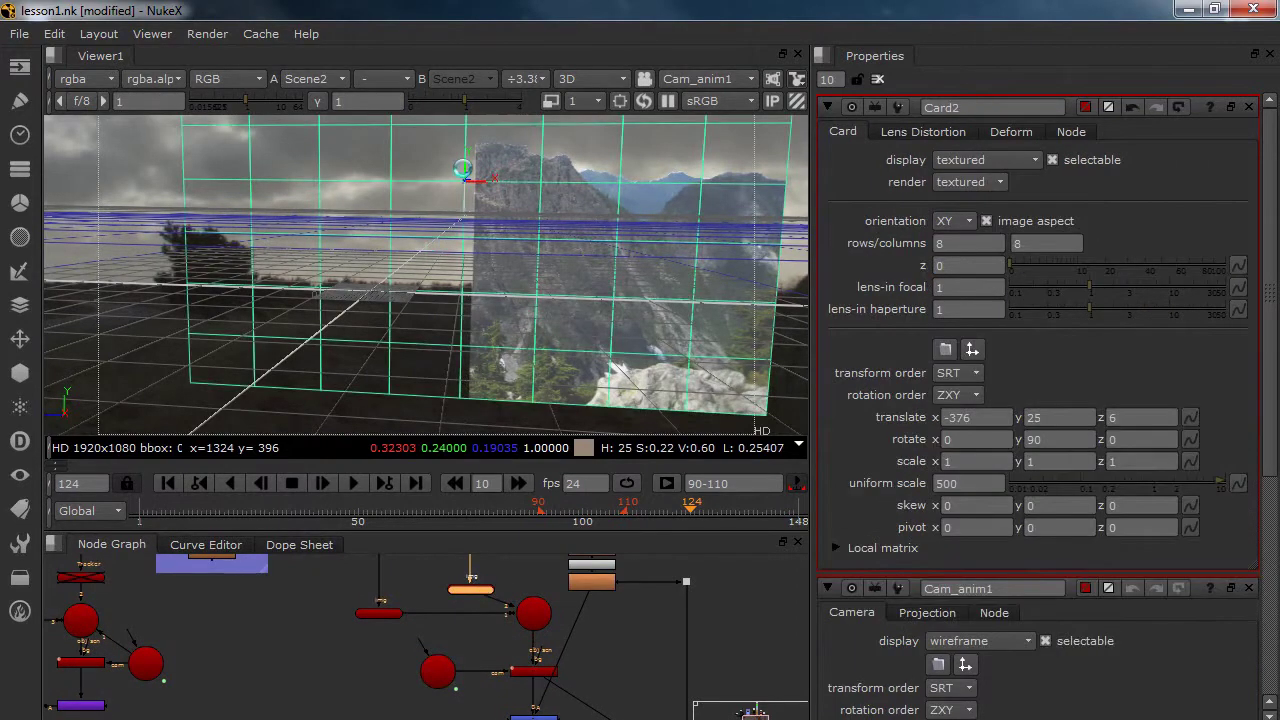
left_click_drag(465, 163, 466, 156)
left_click_drag(588, 686, 582, 595)
left_click(543, 680)
key("1")
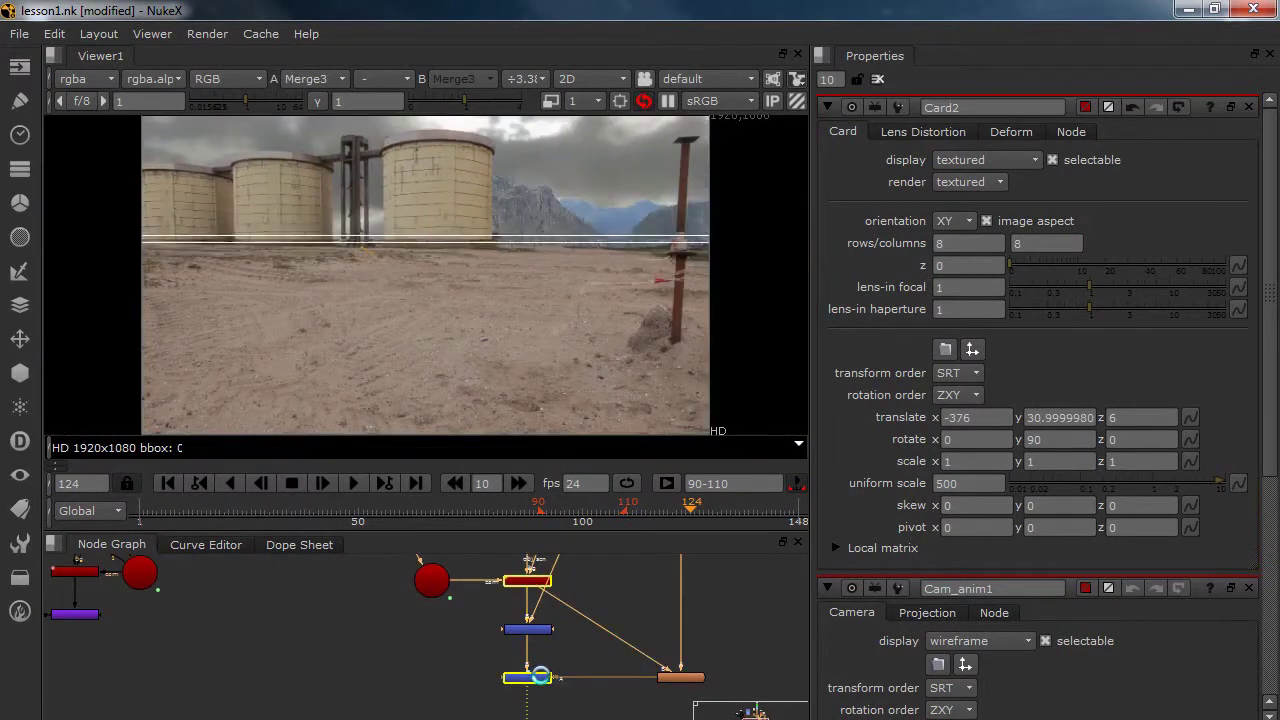
scroll(560, 243, "up", 5)
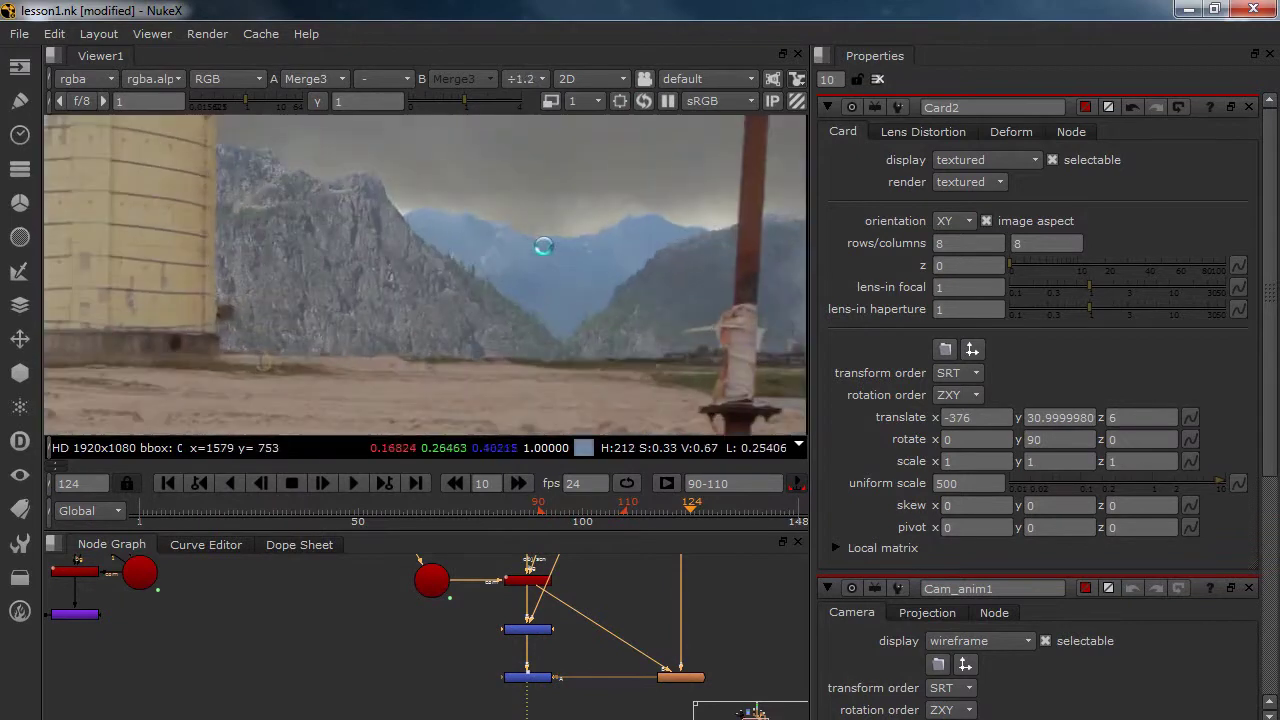
Duplicate Card2, connect the copy to Scene2 and feed its image input from Grade3, the mountain branch's last node
left_click_drag(480, 612, 479, 693)
left_click_drag(333, 288, 474, 281)
left_click(440, 674)
left_click_drag(434, 361, 520, 311)
scroll(520, 311, "down", 2)
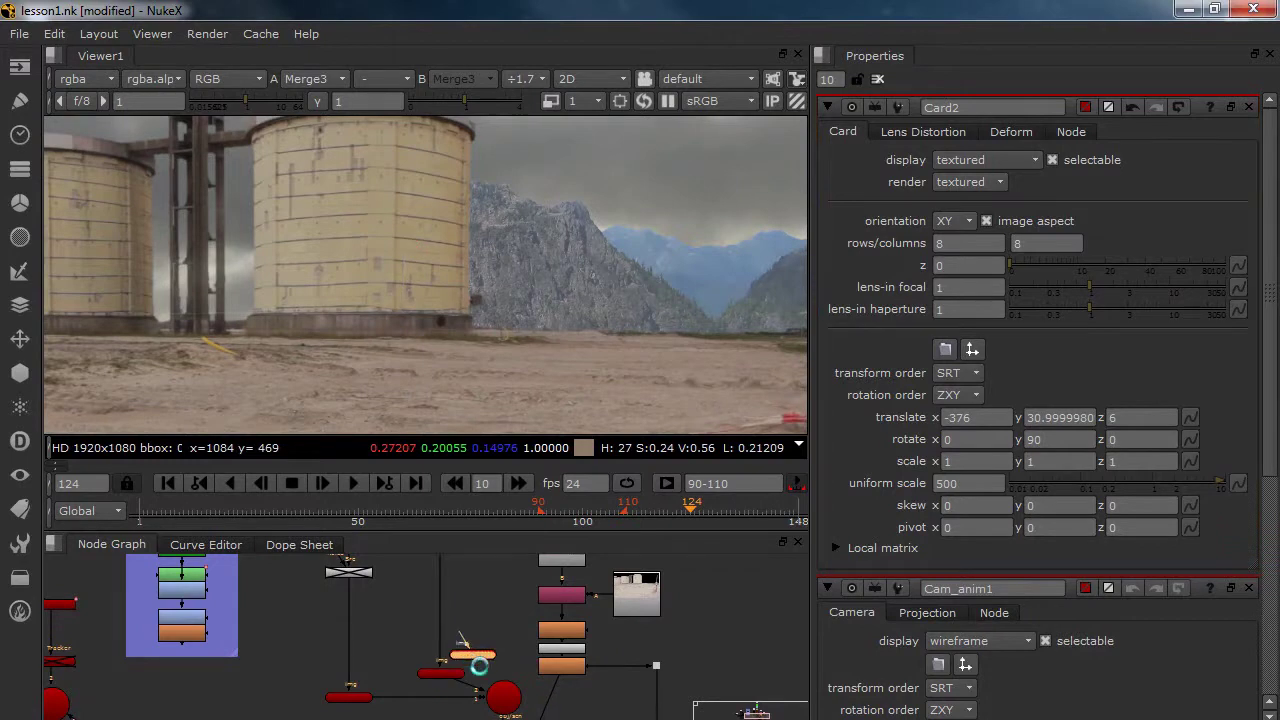
left_click_drag(498, 685, 499, 686)
left_click_drag(470, 638, 505, 652)
left_click_drag(474, 608, 475, 609)
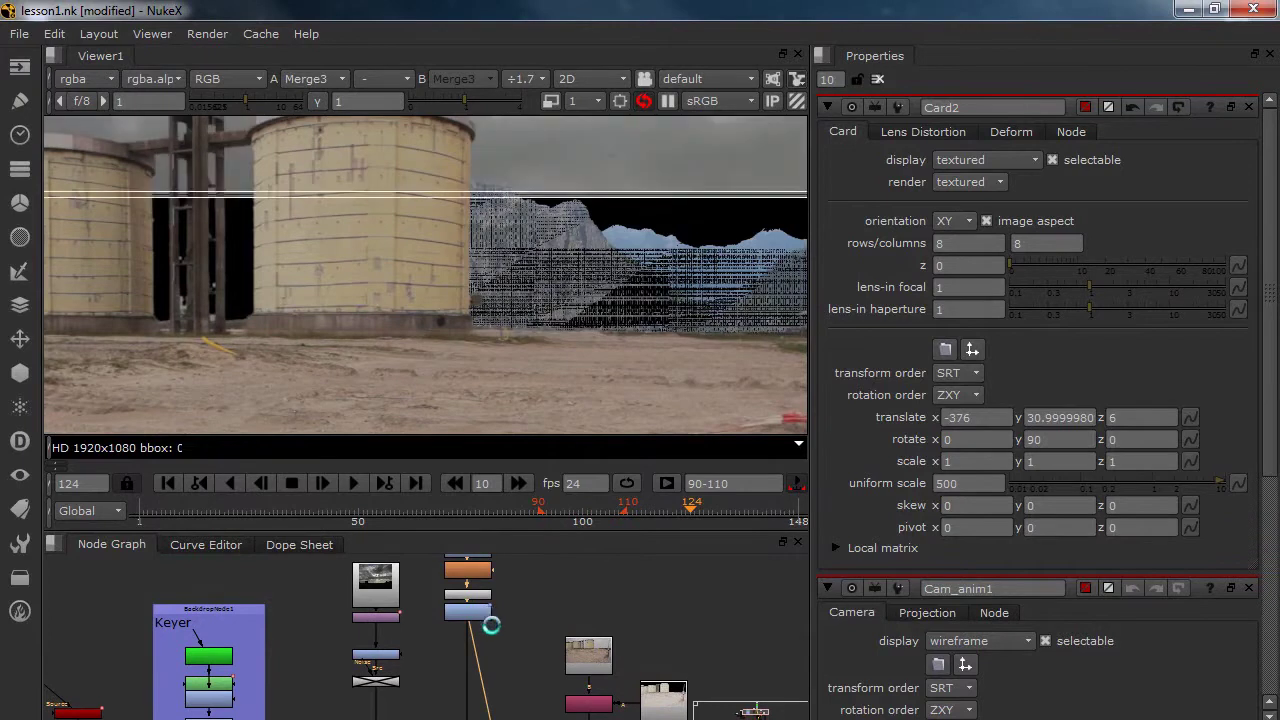
Show Scene2 in 3D and shift Card3 sideways along the backdrop to z 203.5
left_click_drag(509, 695, 523, 660)
double_click(523, 660)
left_click_drag(491, 218, 532, 276)
scroll(532, 276, "down", 5)
left_click(488, 613)
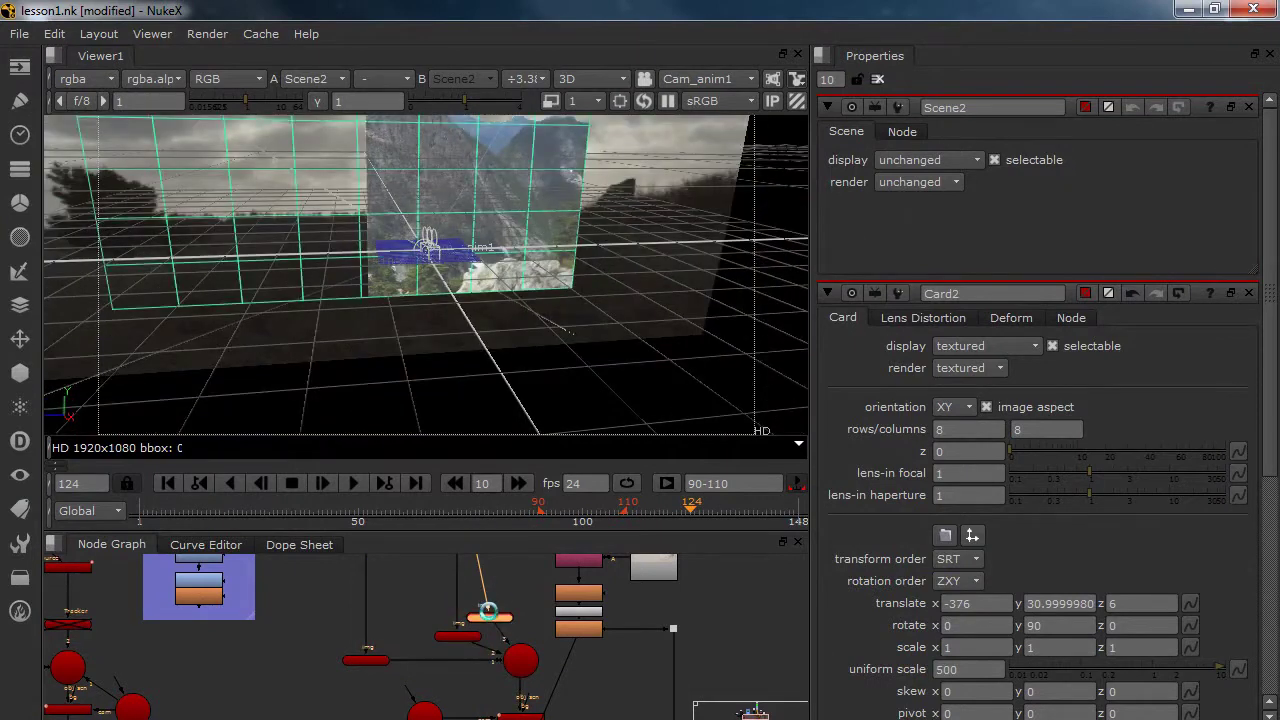
double_click(488, 613)
left_click_drag(479, 182, 537, 451)
left_click_drag(397, 228, 194, 234)
left_click_drag(283, 194, 107, 268)
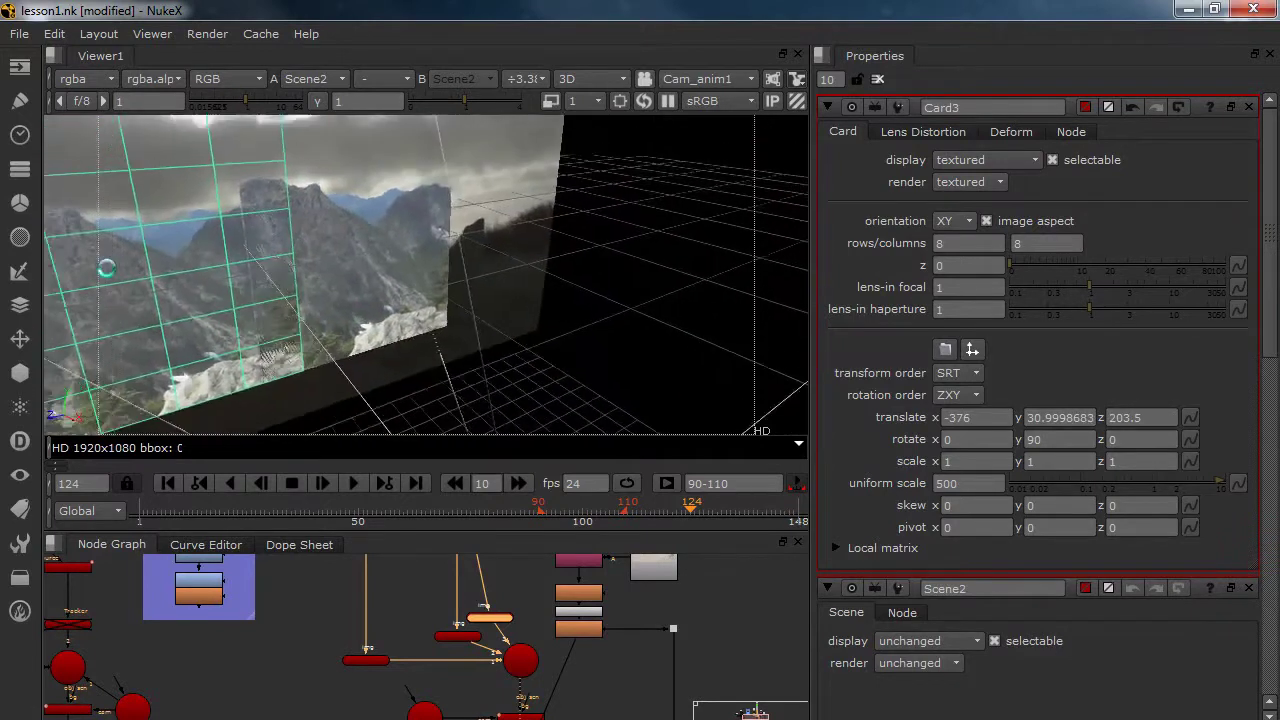
scroll(107, 268, "down", 5)
left_click_drag(190, 232, 342, 294)
left_click_drag(176, 265, 170, 300, "alt")
Inspect the overlap of the two mountain cards beside the right tank in the Merge3 composite
left_click_drag(440, 618, 415, 477, "alt")
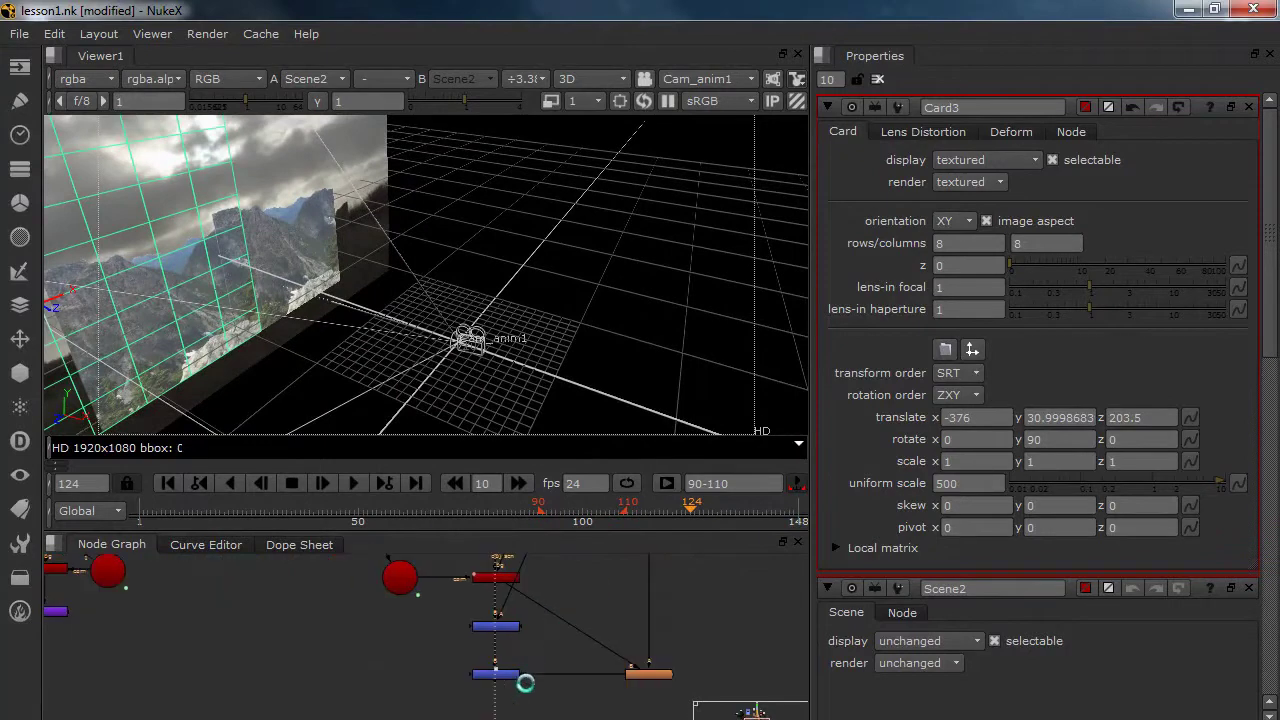
left_click(497, 672)
key("1")
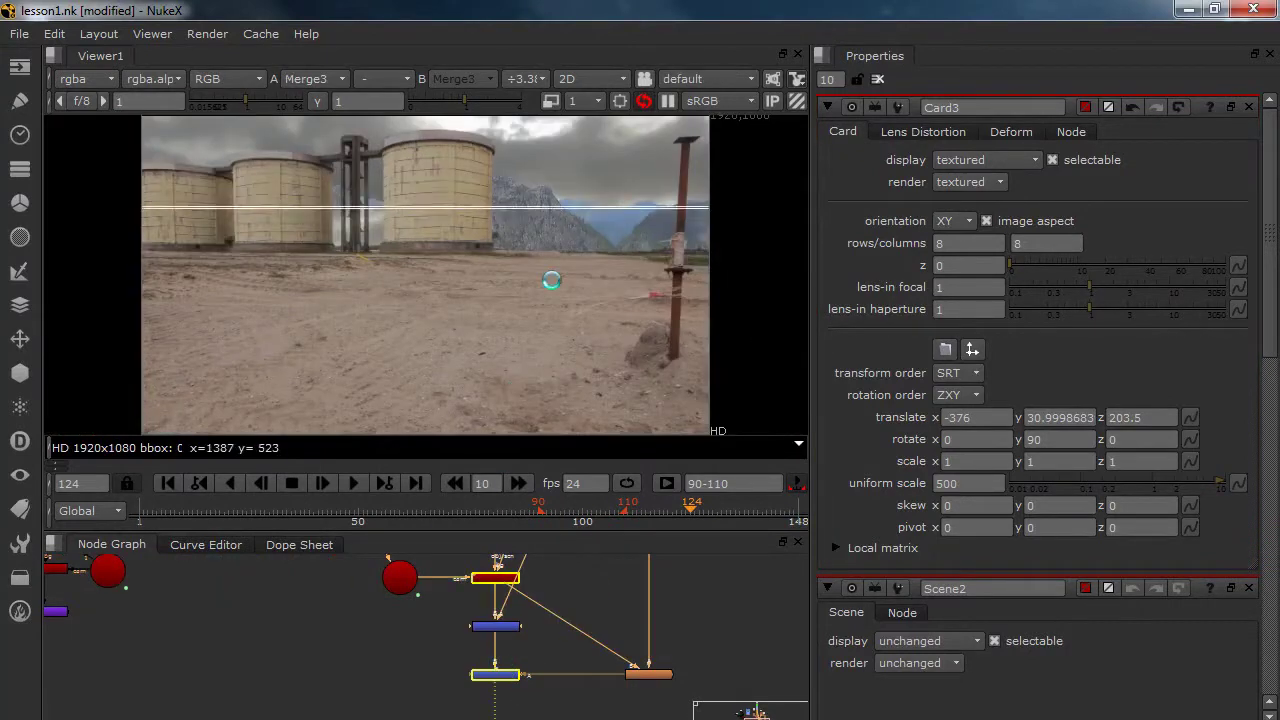
scroll(542, 257, "up", 8)
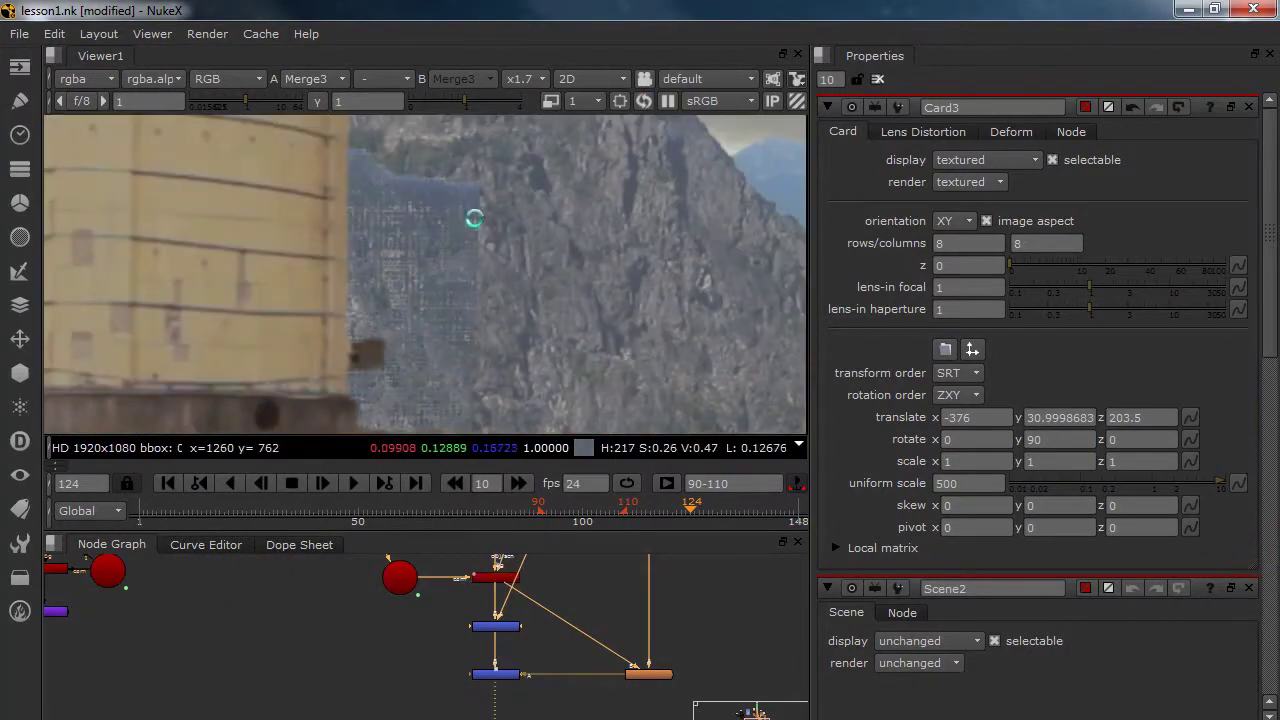
Show Card3 in 3D, push it behind Card2 to x about -384 and lower it to y about -11
left_click_drag(542, 621, 550, 715)
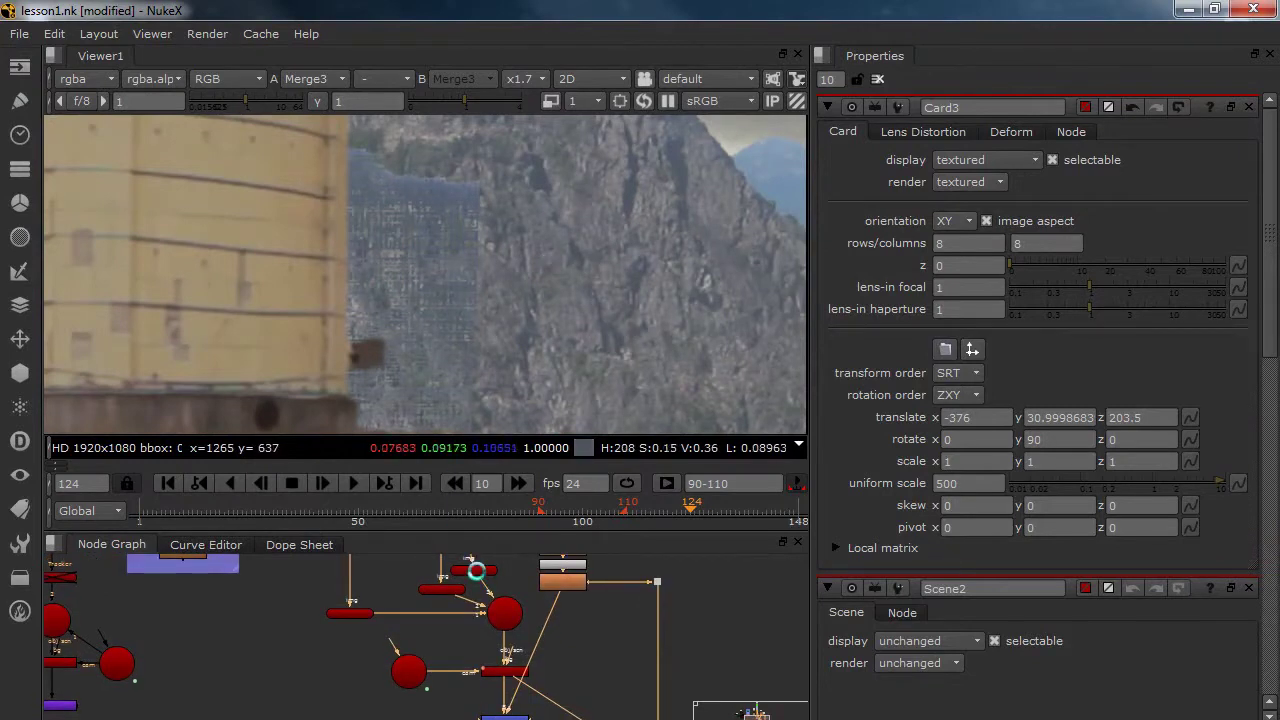
left_click(476, 571)
key("1")
left_click(191, 336)
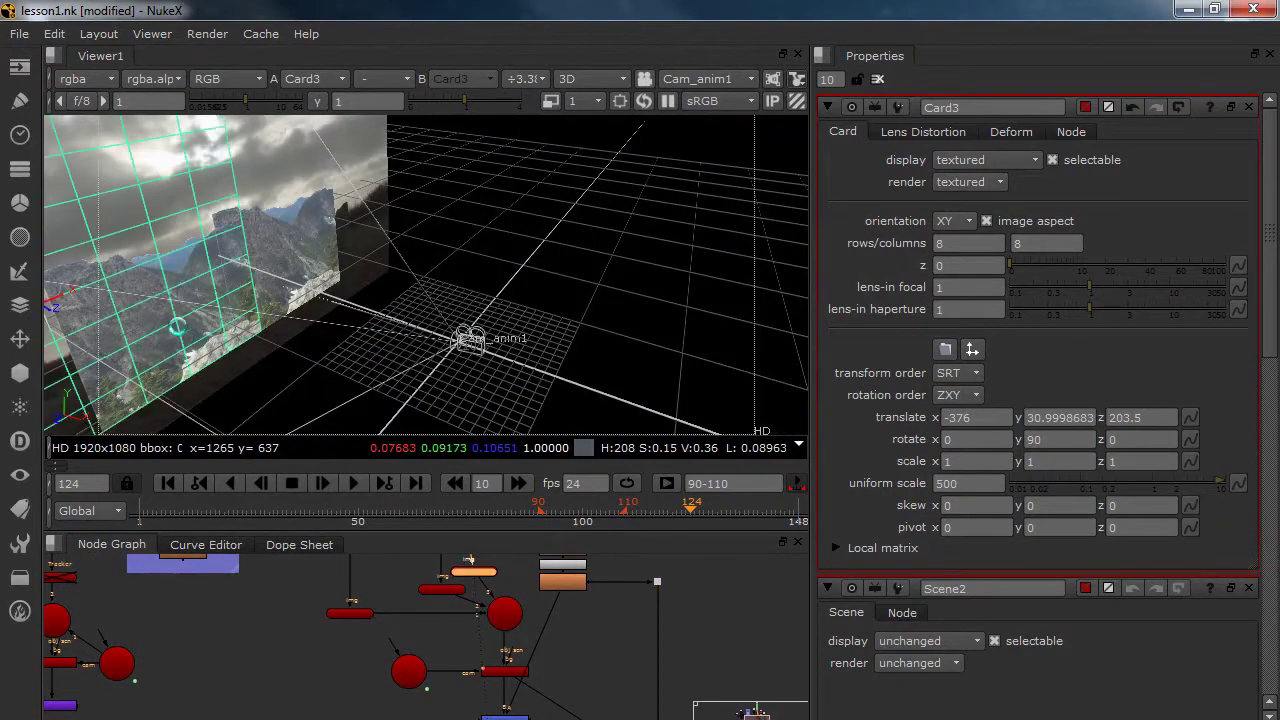
key("f")
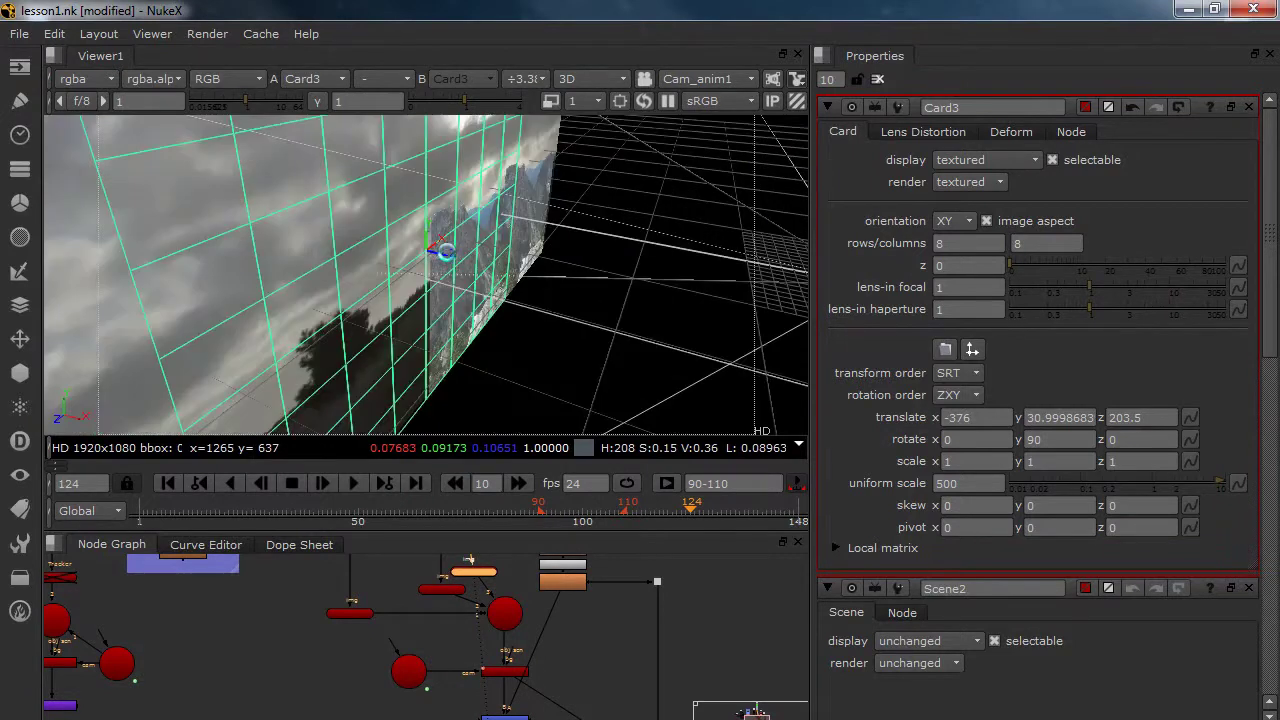
left_click_drag(443, 250, 435, 250)
left_click_drag(505, 283, 424, 269)
left_click_drag(488, 307, 512, 390)
scroll(583, 711, "down", 3)
Inspect the mountains in the gap between the tanks in the Merge3 composite
left_click_drag(583, 711, 496, 626)
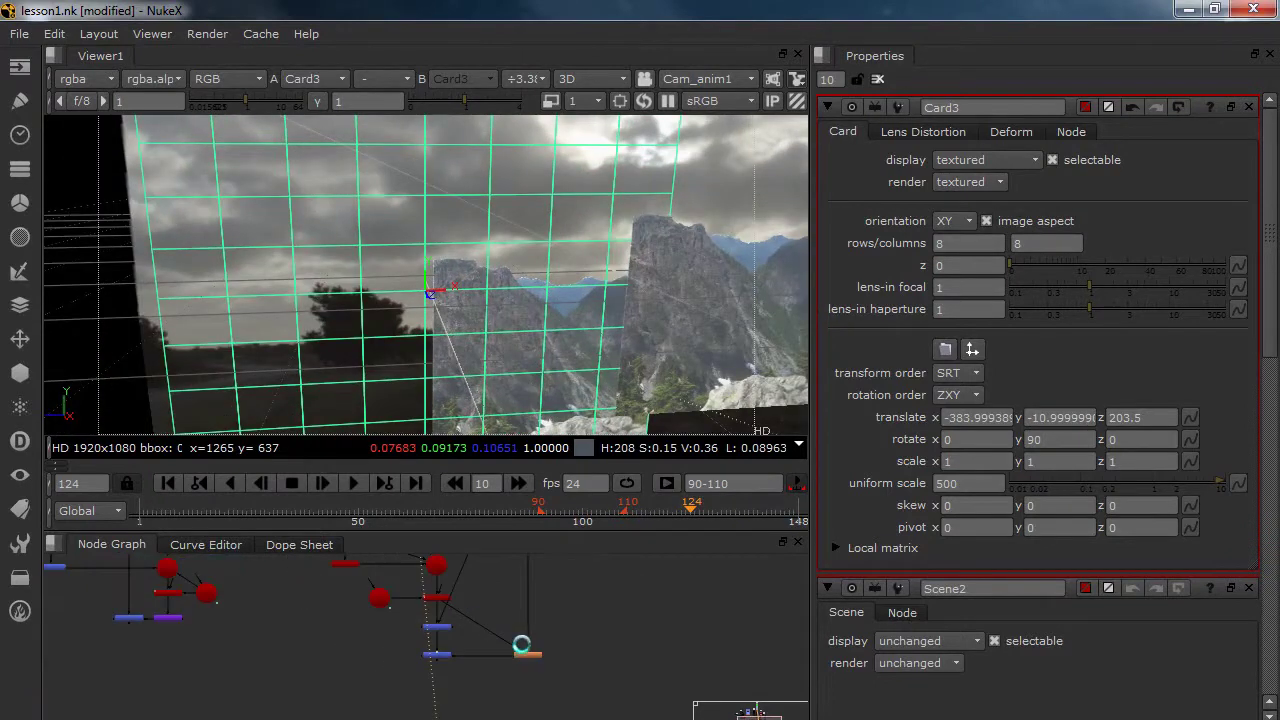
left_click(435, 652)
key("1")
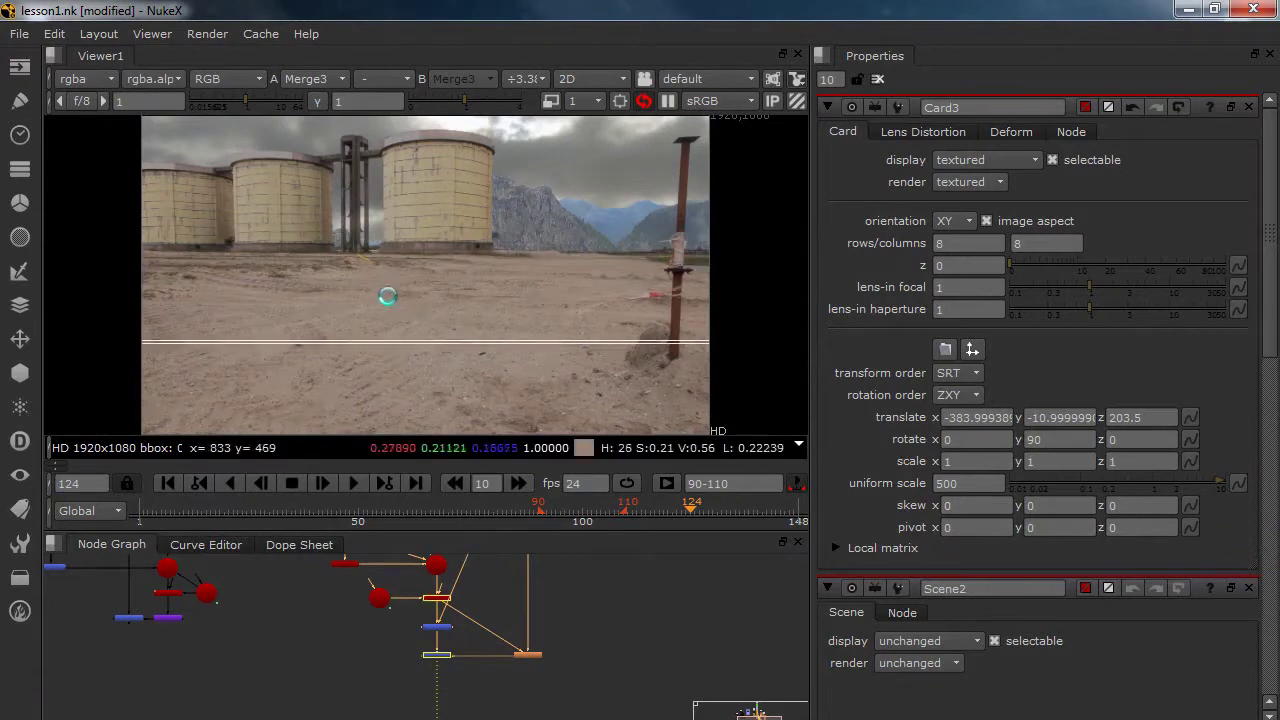
left_click(382, 652)
left_click_drag(389, 586, 400, 653)
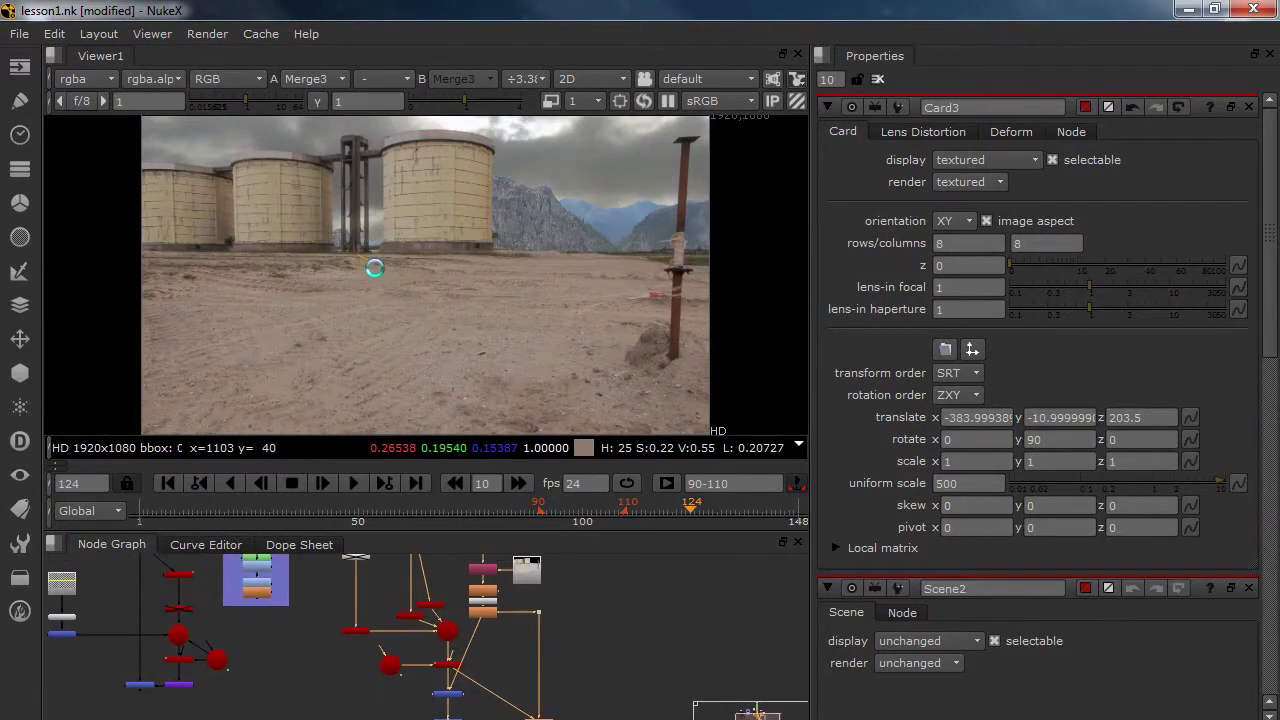
scroll(393, 267, "up", 6)
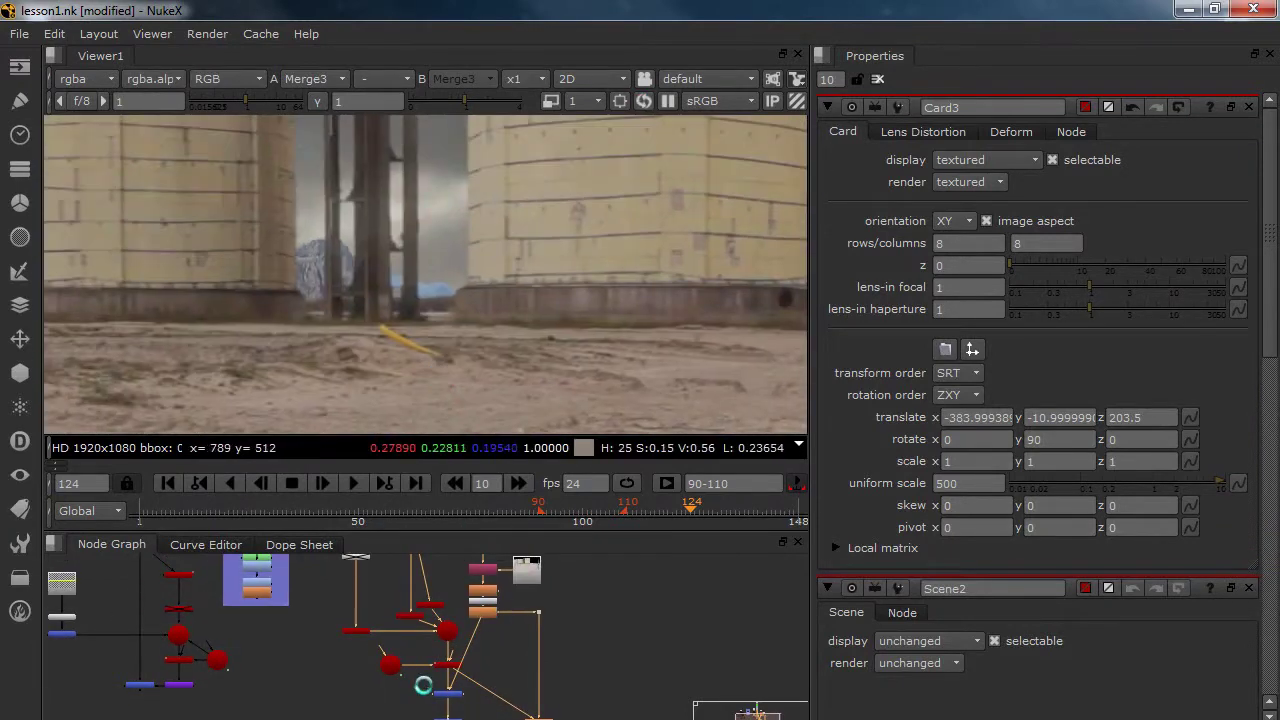
Raise Card3 to y about 8 and shift it sideways to z about 212
scroll(430, 660, "up", 2)
key("1")
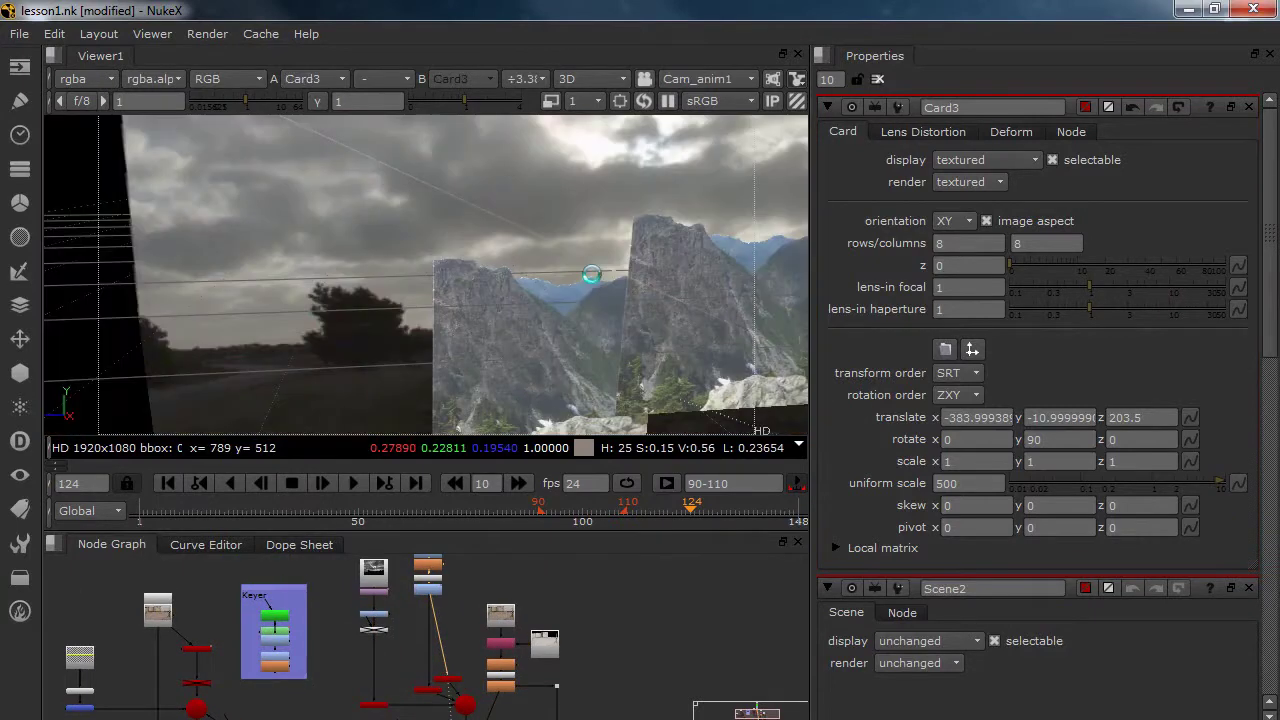
left_click(533, 311)
left_click_drag(545, 391, 650, 385)
left_click_drag(436, 710, 480, 613)
mouse_move(437, 287)
left_mouse_down()
mouse_move(417, 279)
mouse_move(423, 268)
left_mouse_up()
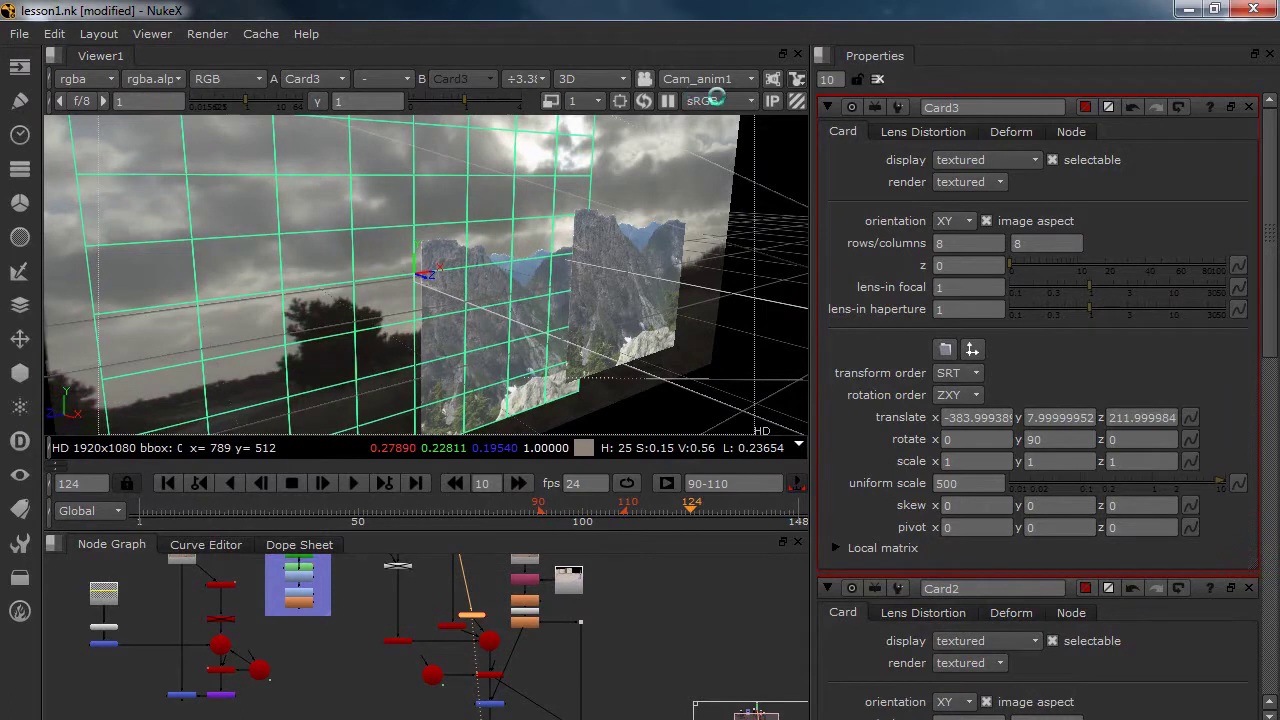
Display the Merge3 composite again and examine the mountains between the tanks and beside the right tank
left_click_drag(531, 617, 526, 495)
left_click(487, 607)
key("1")
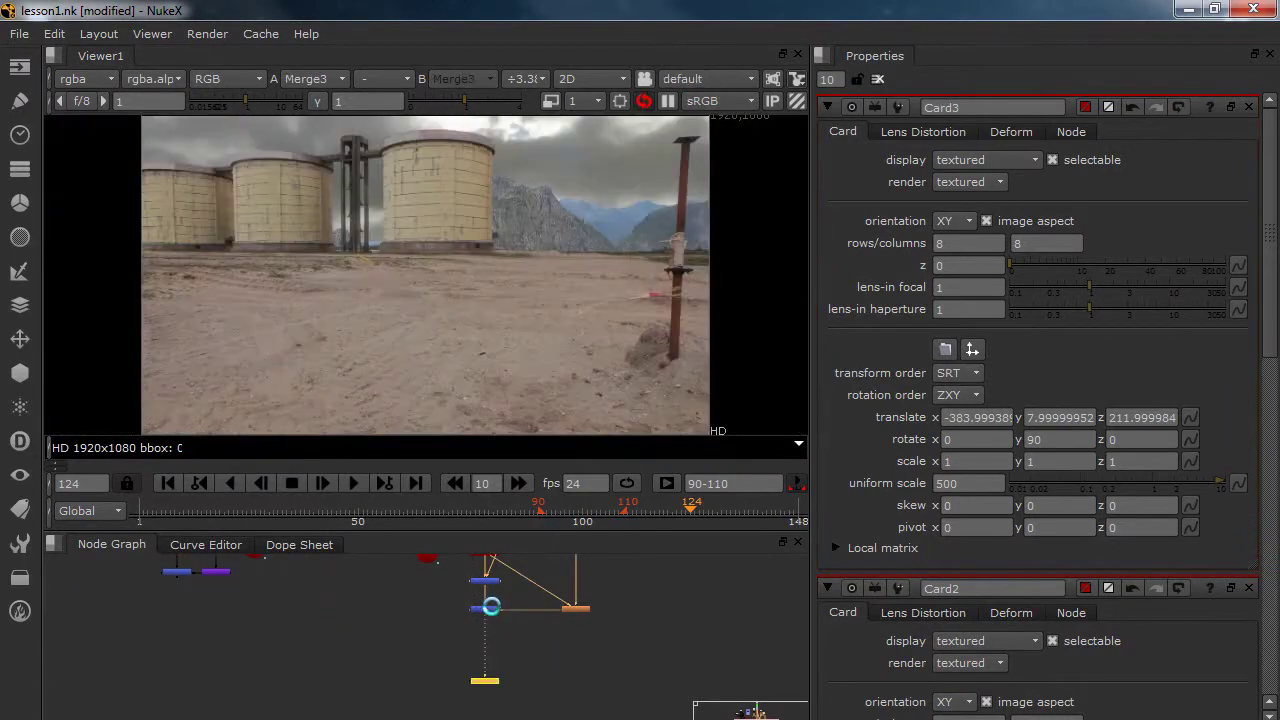
scroll(435, 300, "up", 5)
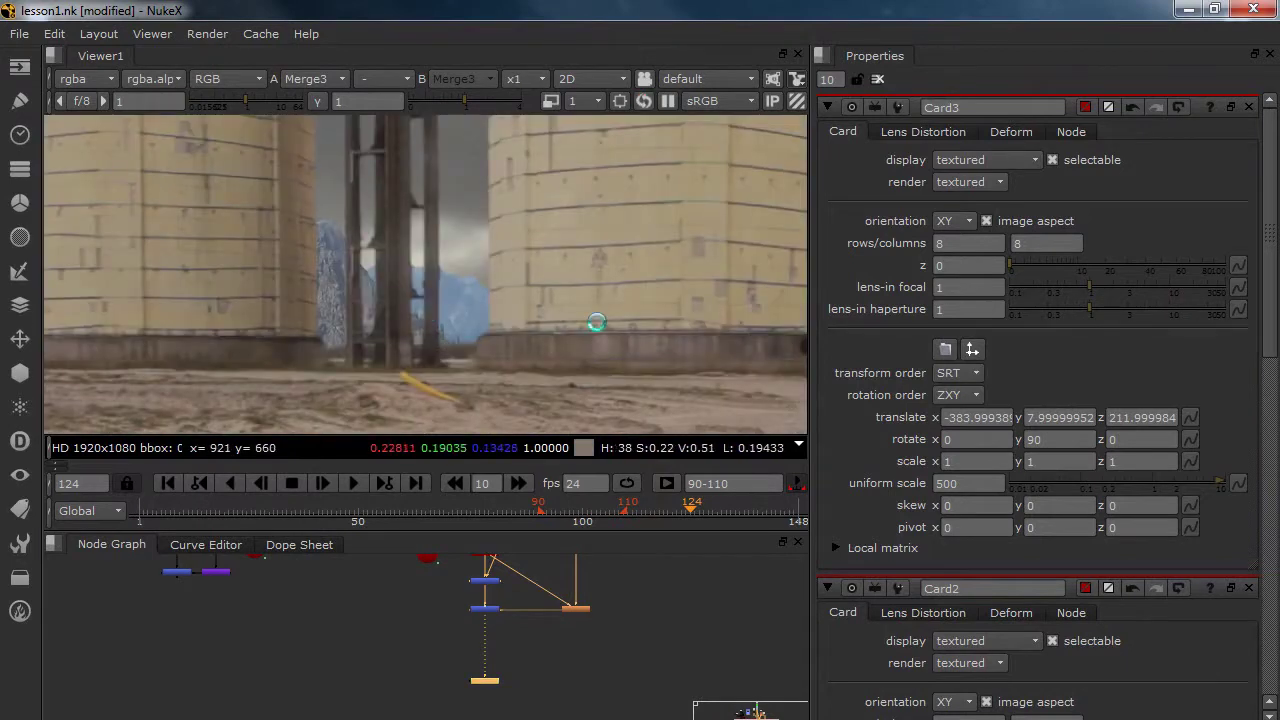
scroll(329, 357, "down", 3)
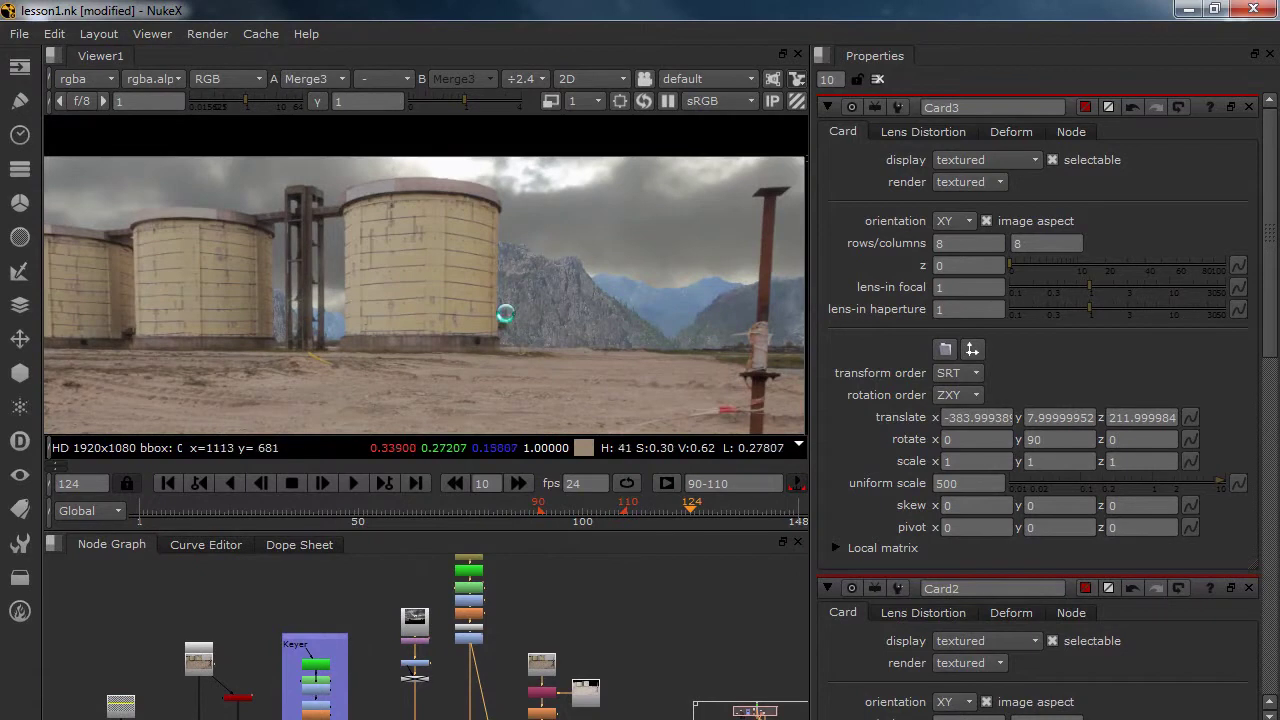
left_click_drag(538, 309, 442, 310)
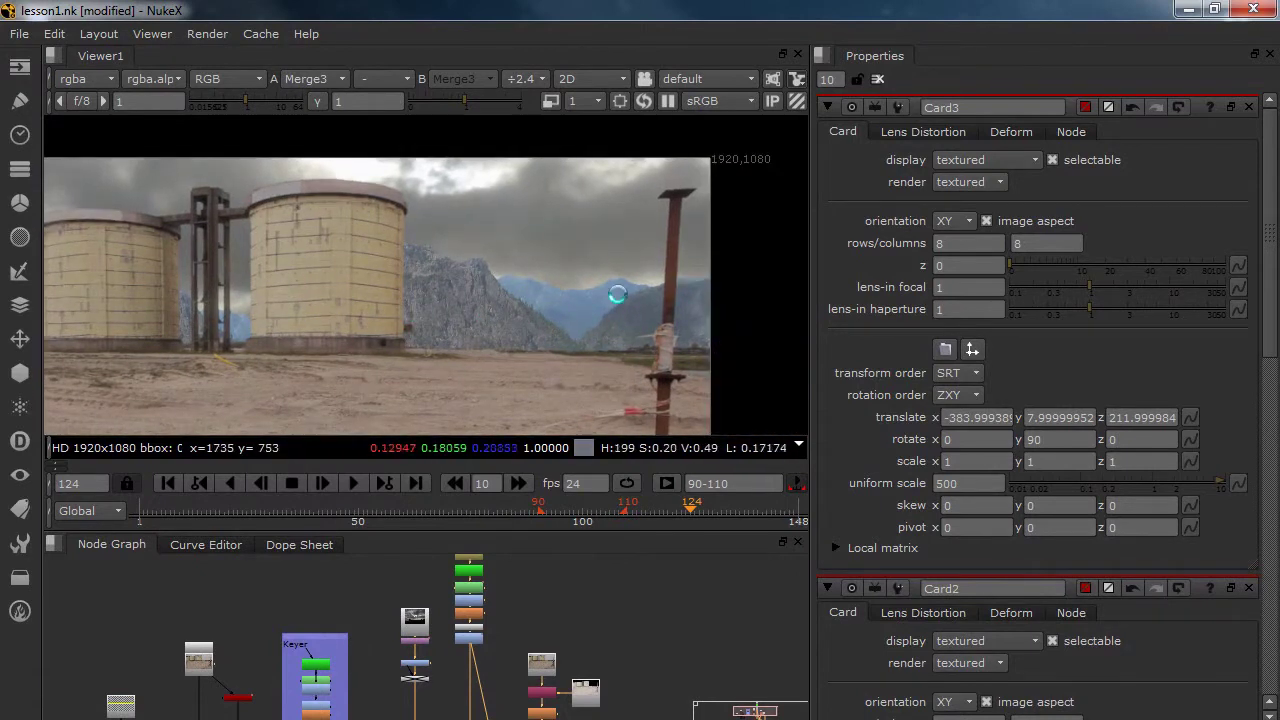
left_click_drag(388, 659, 411, 629)
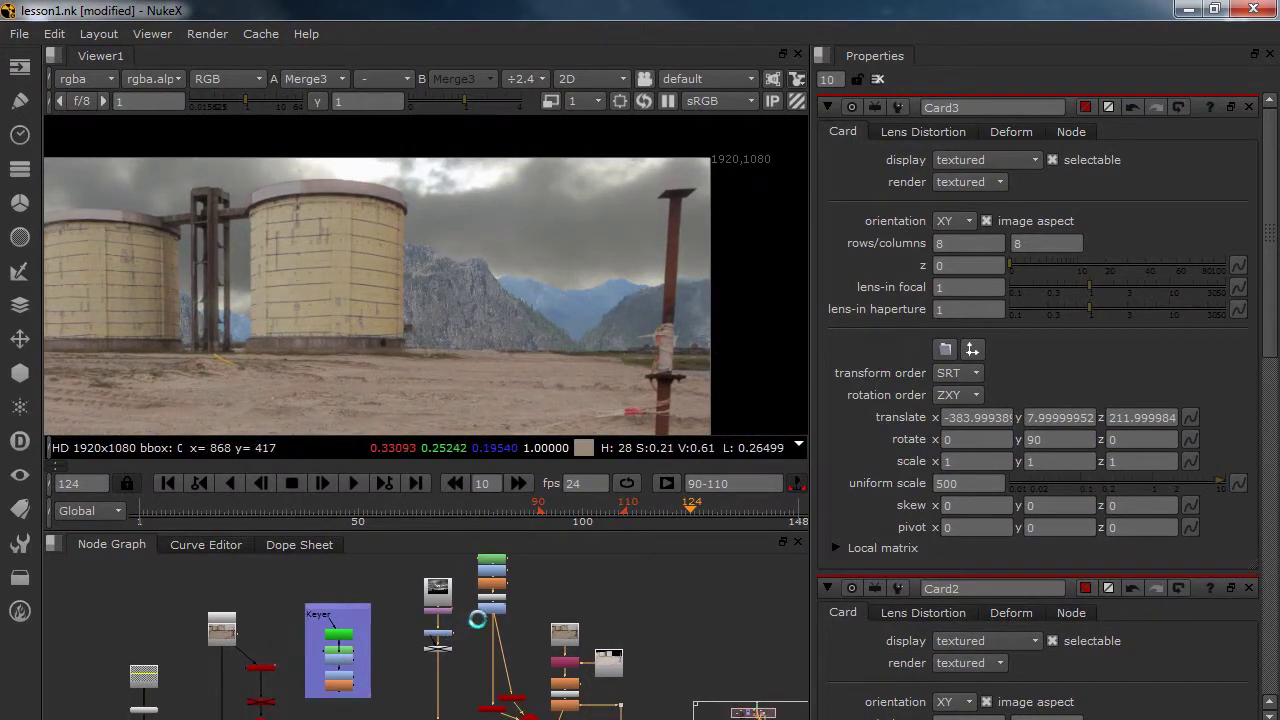
scroll(490, 620, "up", 4)
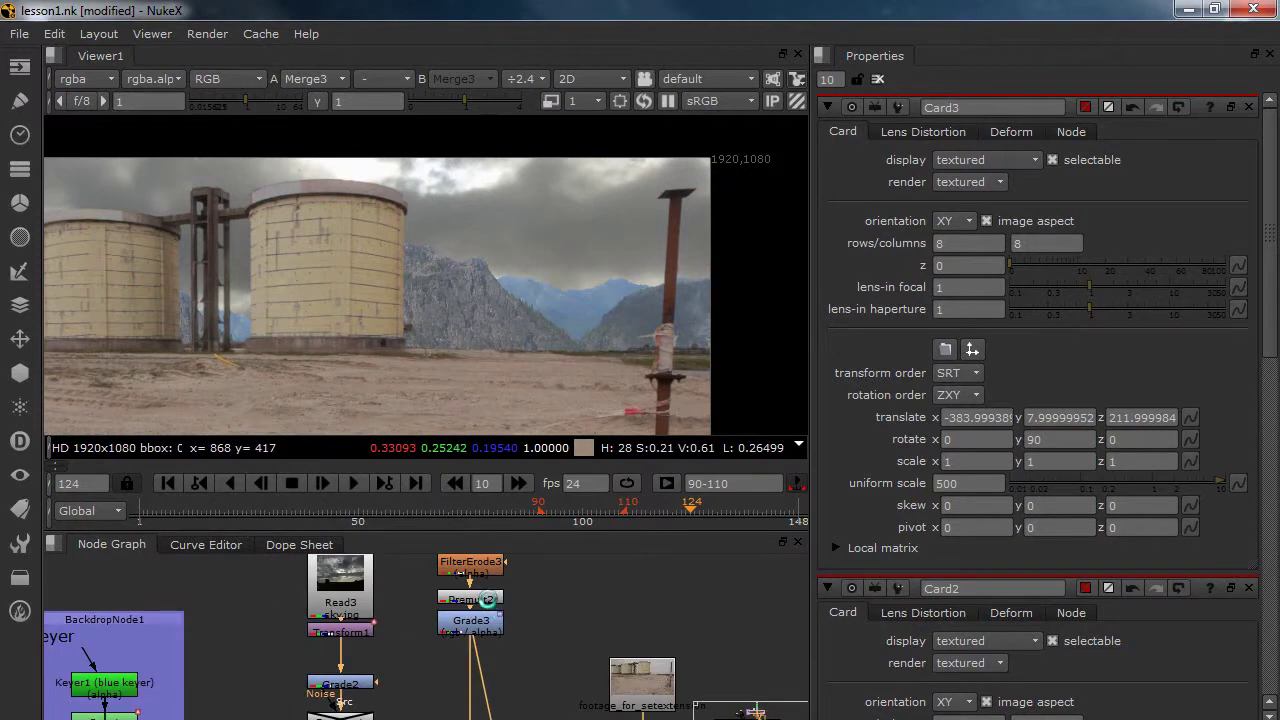
Render a flipbook of the Merge3 composite over frames 1 to 148
scroll(508, 357, "down", 5)
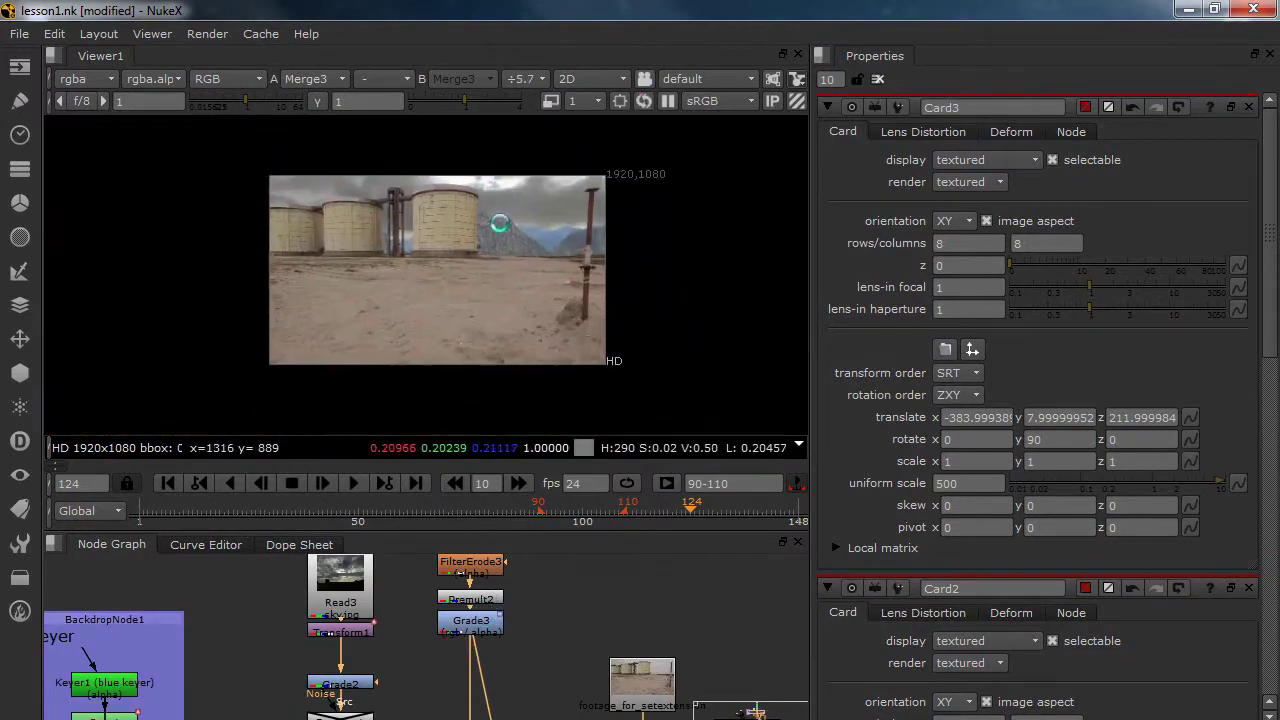
mouse_move(504, 646)
left_mouse_down()
mouse_move(506, 523)
mouse_move(524, 538)
left_mouse_up()
left_click_drag(477, 642, 474, 602)
left_click_drag(492, 664, 470, 545)
left_click_drag(540, 698, 530, 622)
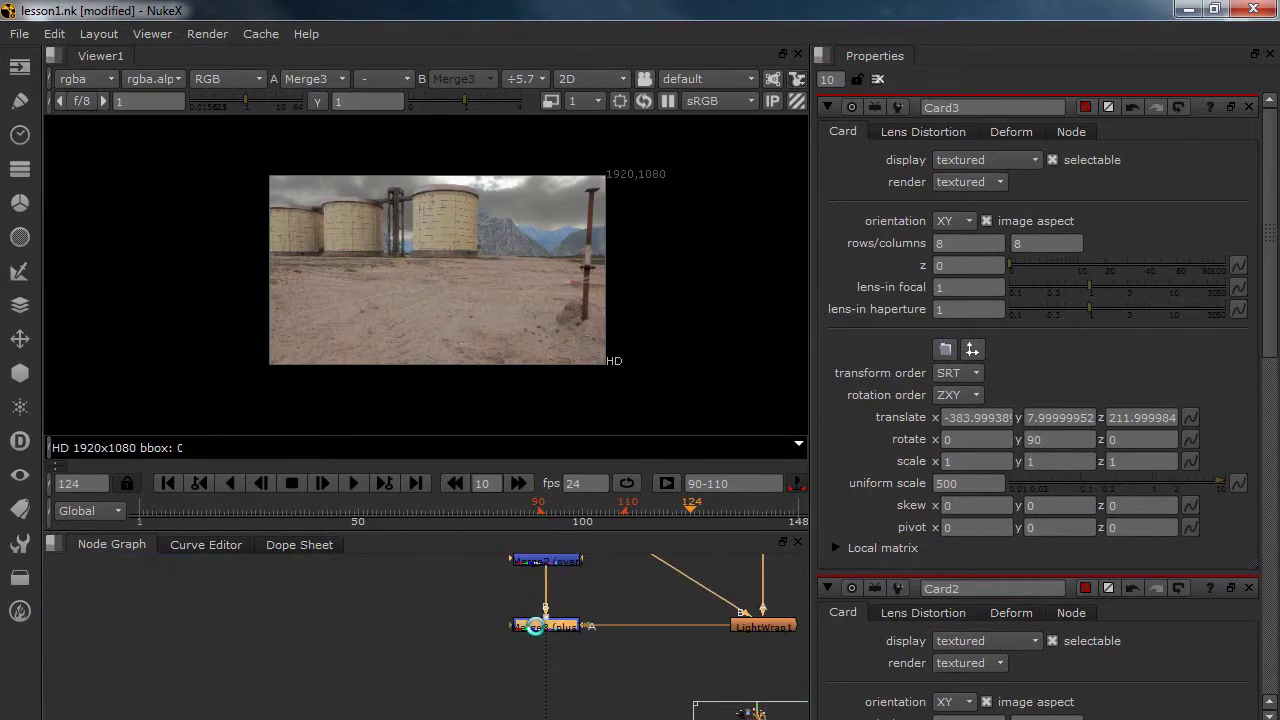
key("alt+f")
left_click(531, 687)
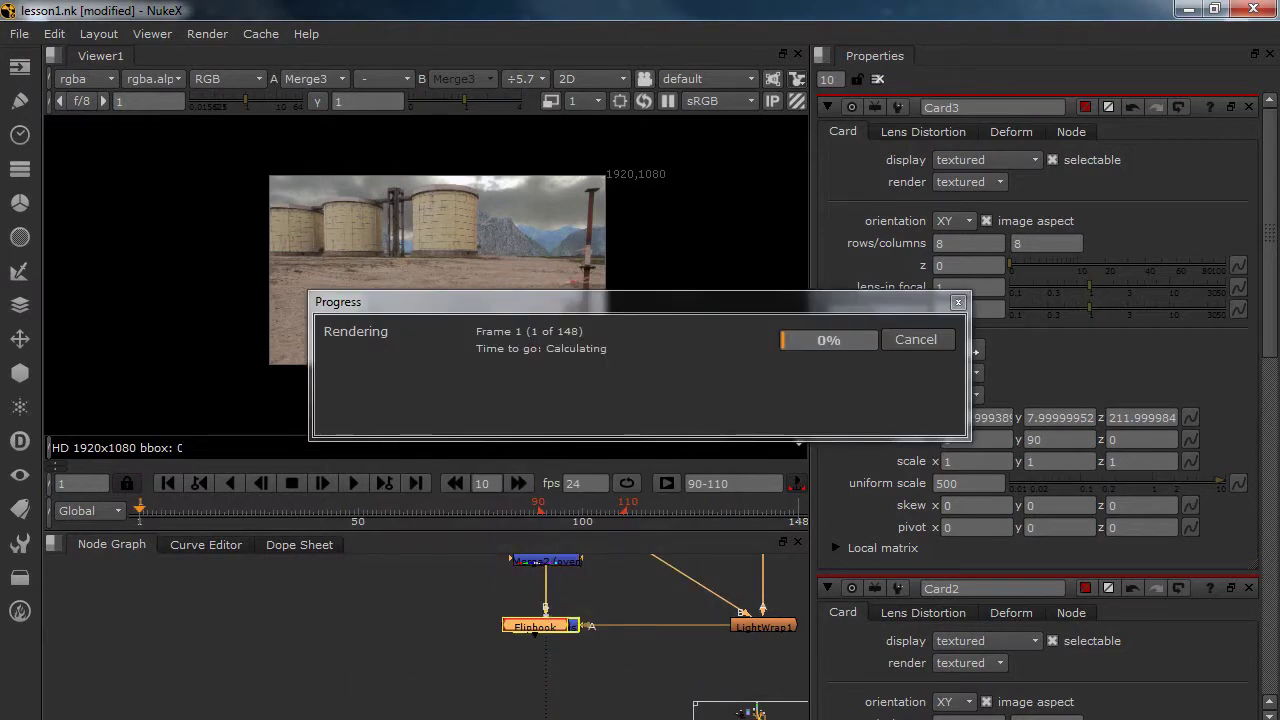
left_click(283, 719)
left_click(170, 648)
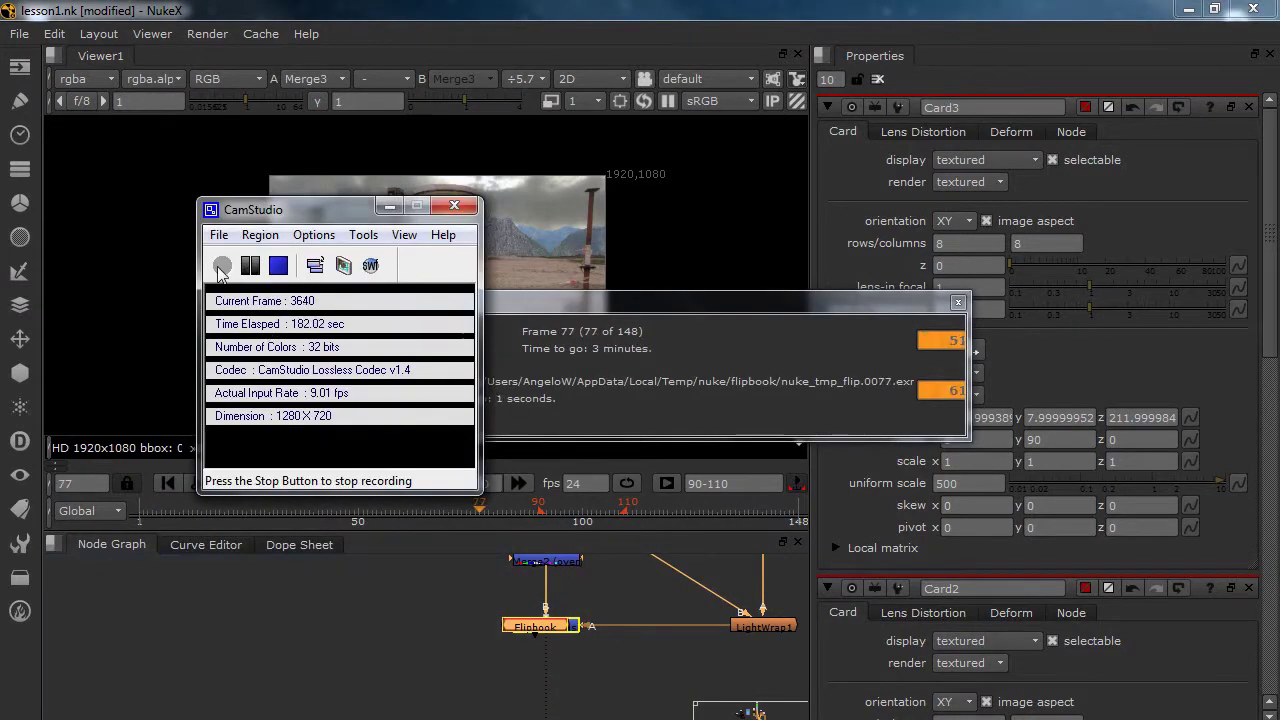
left_click(571, 306)
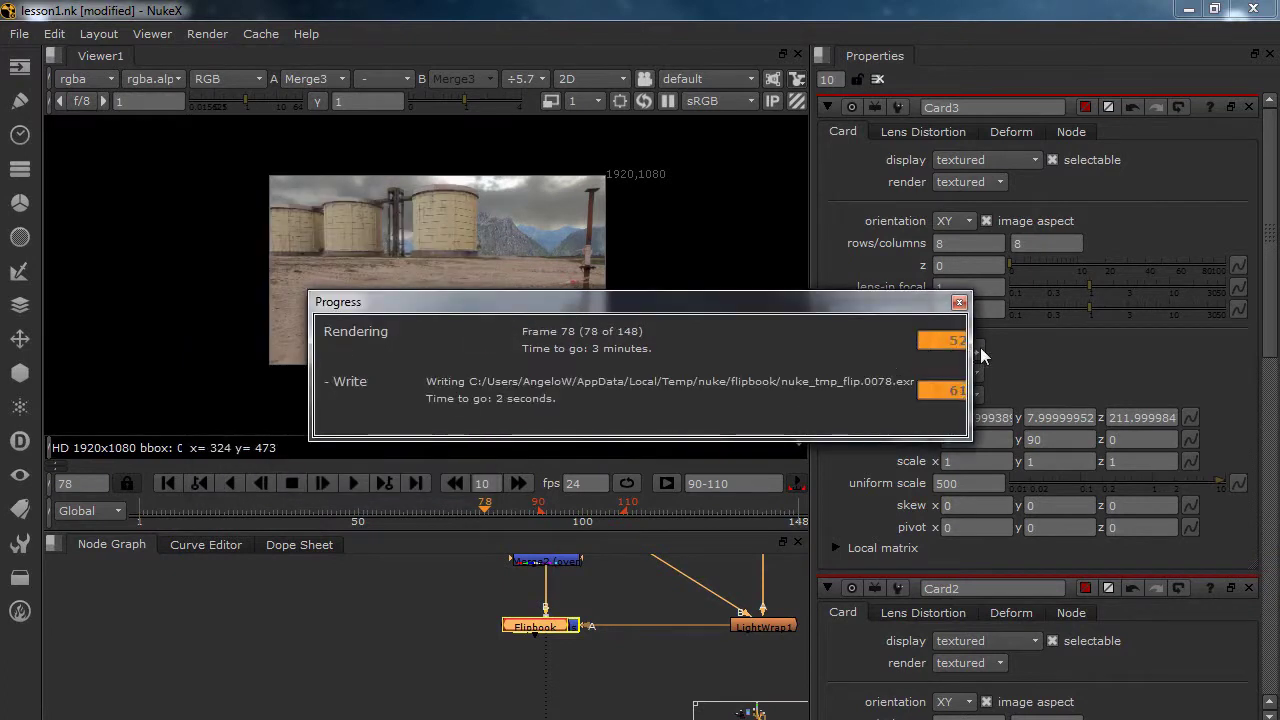
Stop the flipbook render, review the completed frames in FrameCycler by playing and scrubbing the sequence, and close the player
left_click(1062, 347)
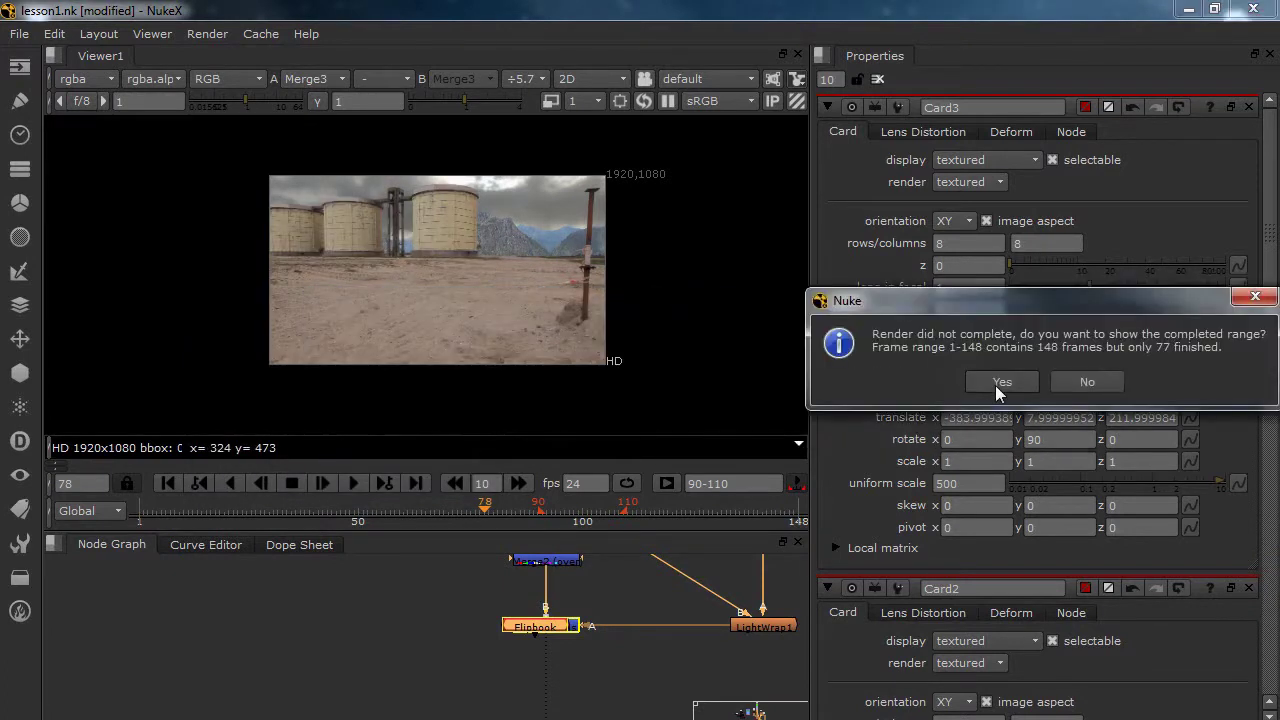
left_click(1018, 381)
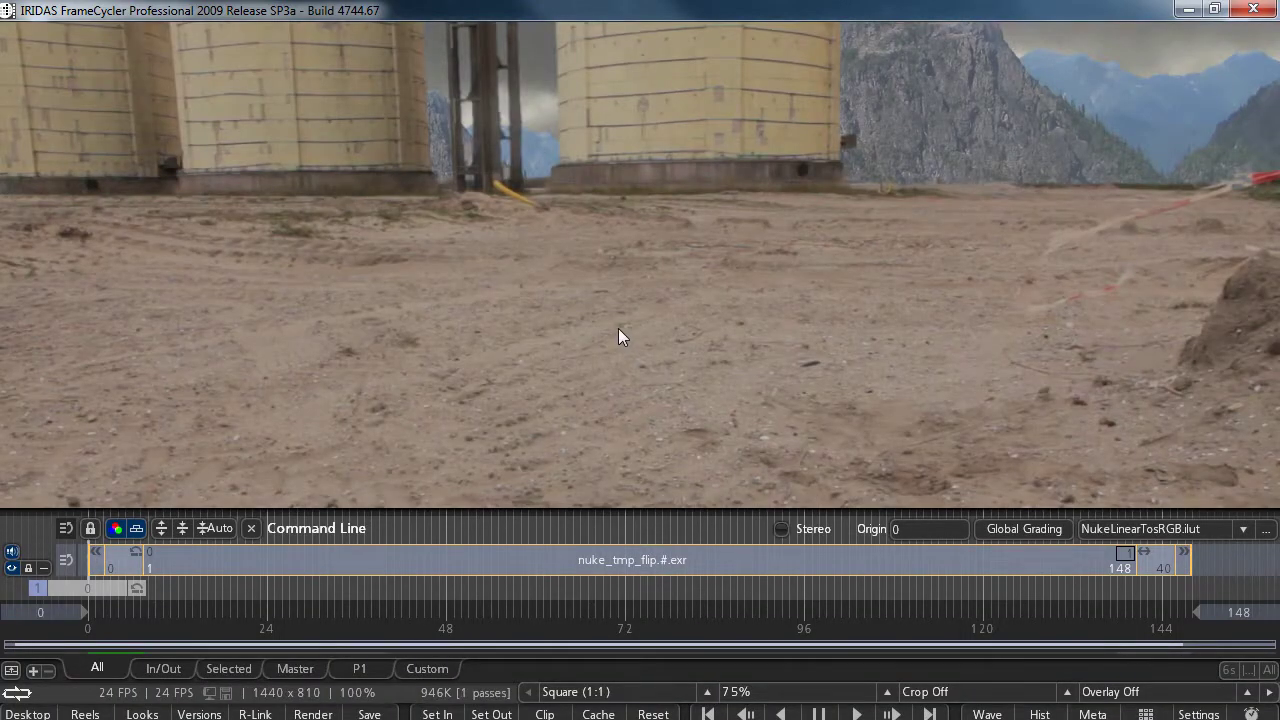
scroll(618, 330, "down", 2)
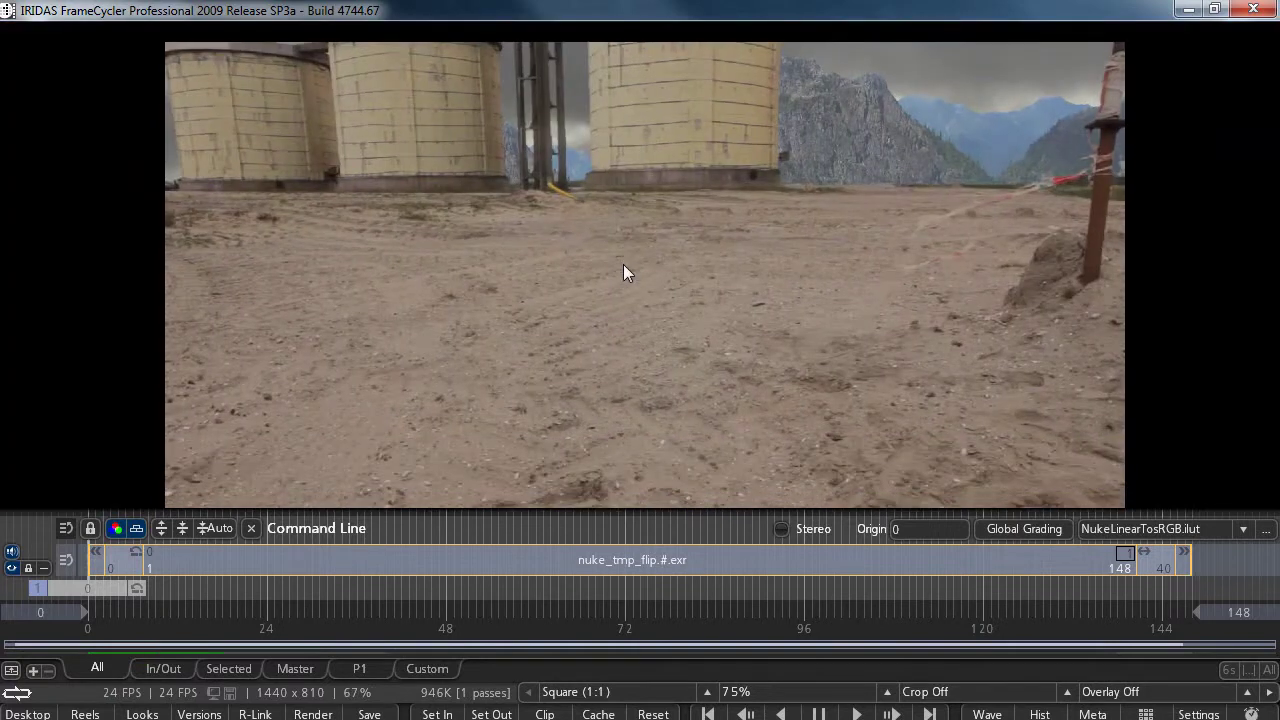
left_click_drag(627, 279, 625, 194)
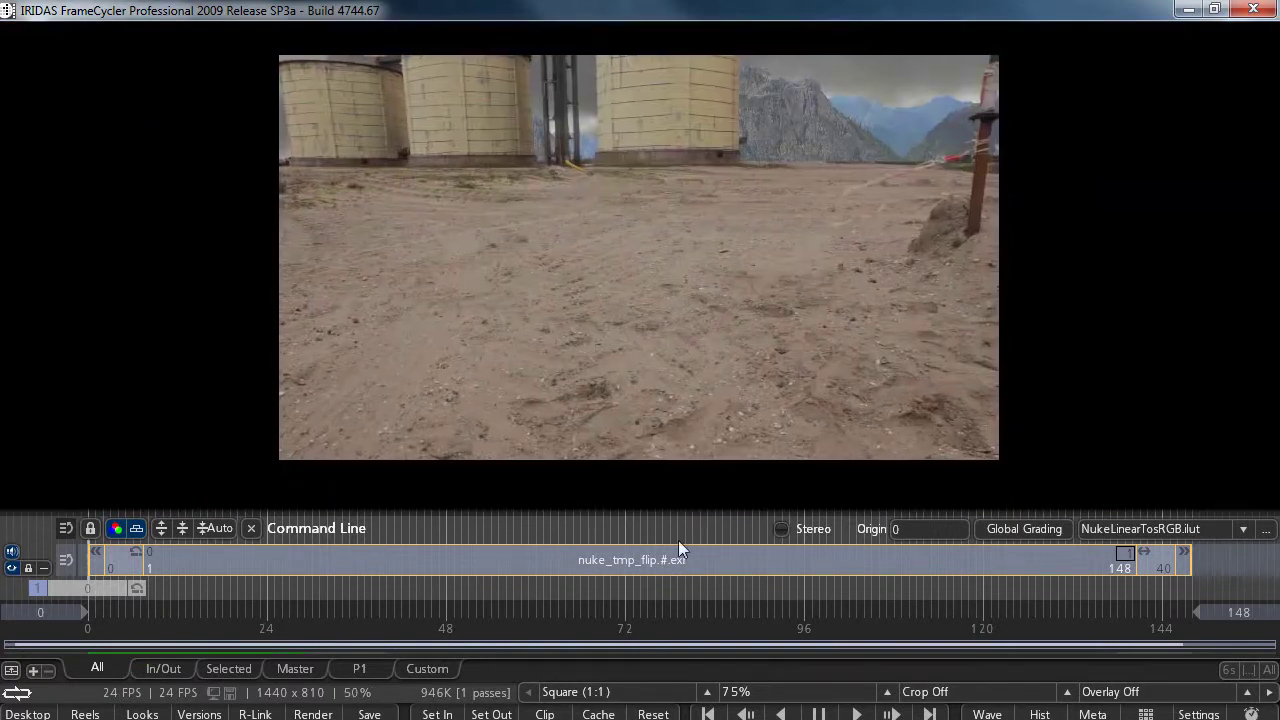
left_click(860, 714)
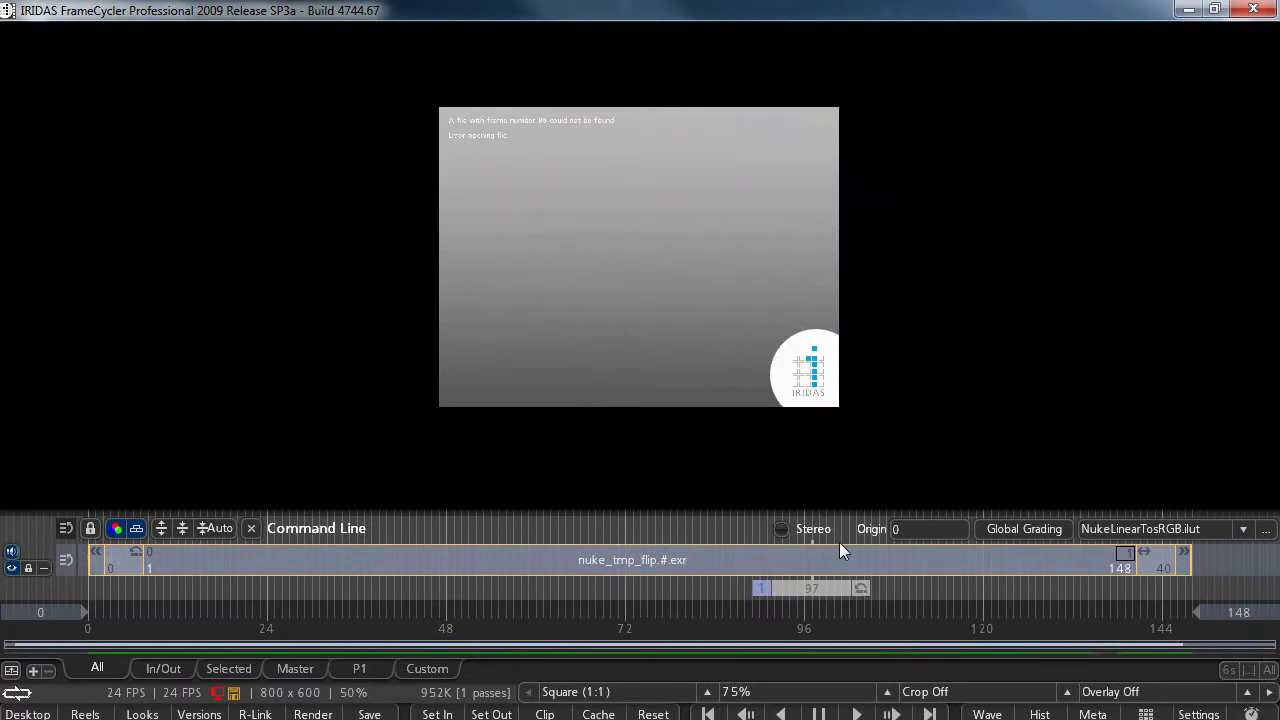
left_click_drag(1007, 580, 164, 548)
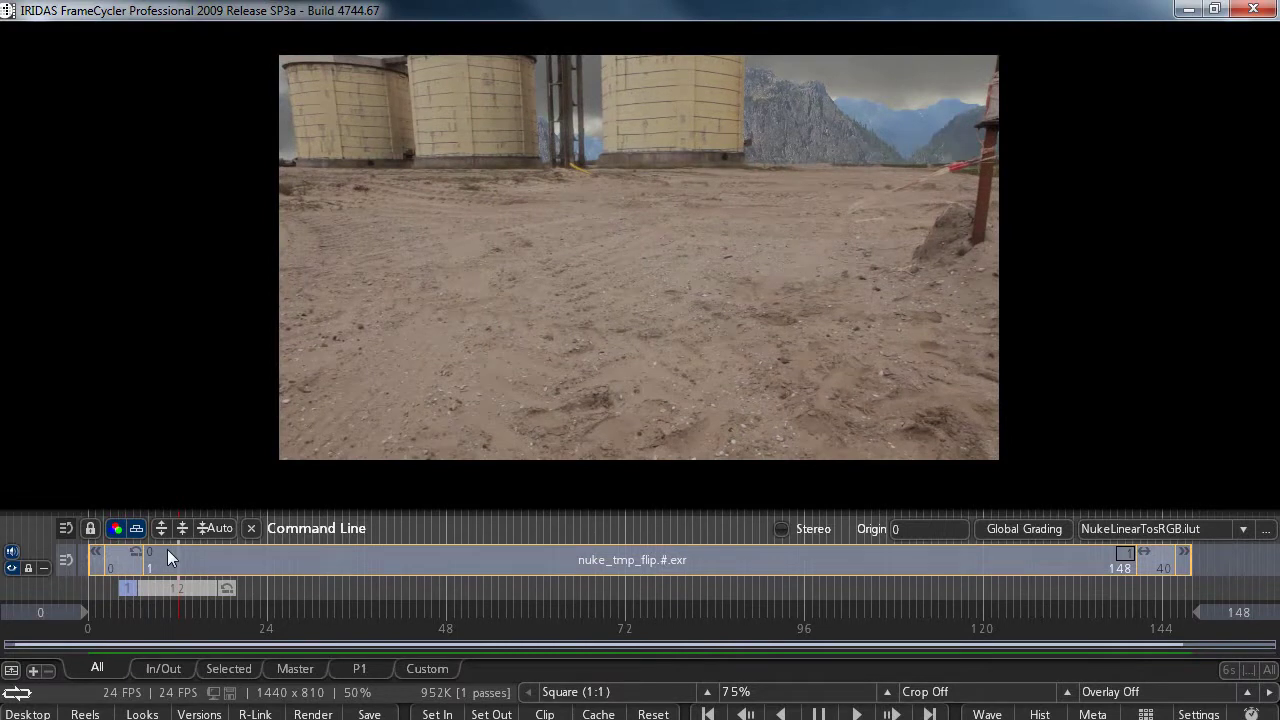
left_click_drag(172, 552, 714, 588)
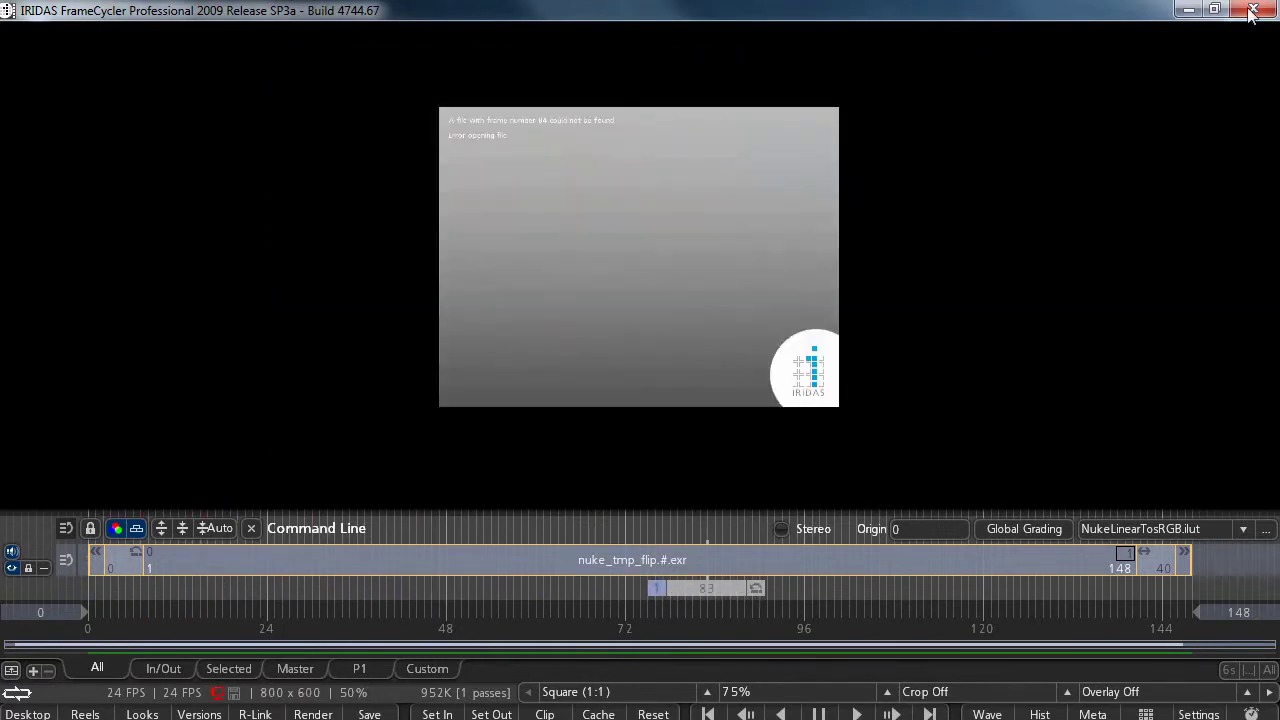
left_click(1252, 10)
Add a Defocus node after Grade3 in the mountain branch and set its defocus to 1.5
left_click_drag(598, 668, 597, 714)
scroll(631, 700, "down", 5)
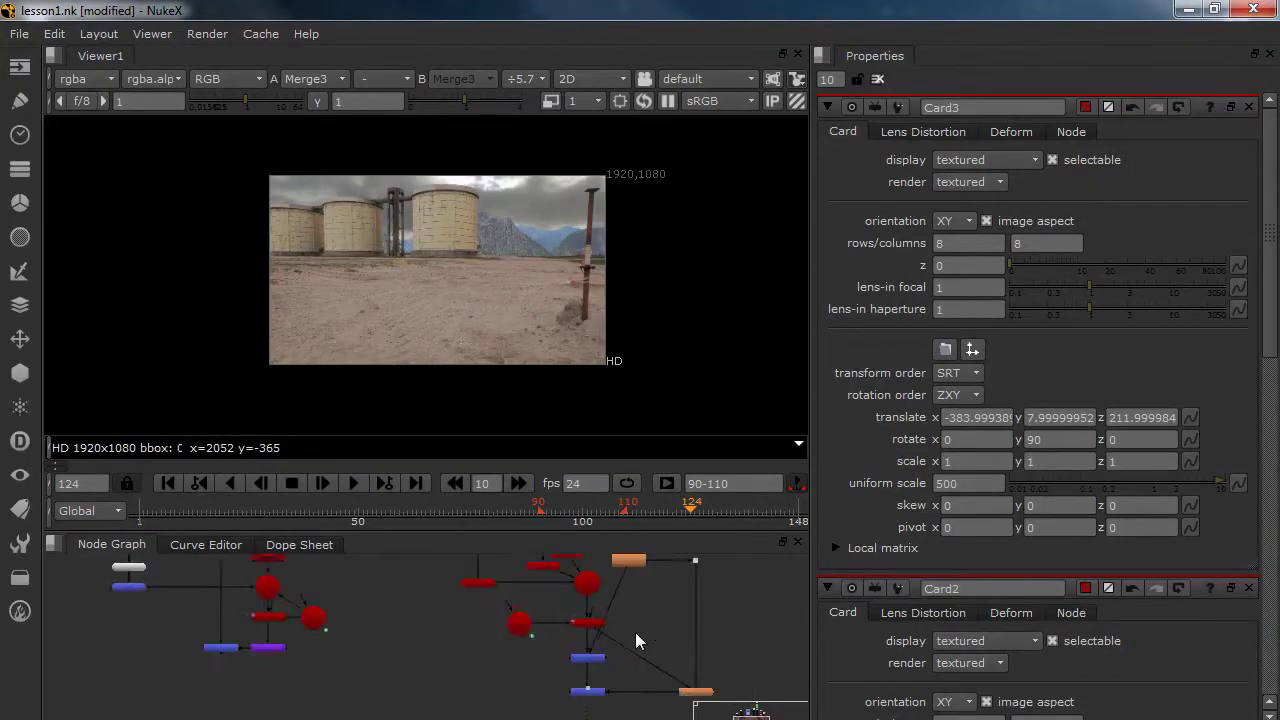
left_click_drag(635, 610, 638, 716)
mouse_move(530, 650)
left_mouse_down()
mouse_move(562, 635)
mouse_move(566, 690)
mouse_move(531, 658)
mouse_move(536, 647)
left_mouse_up()
scroll(554, 654, "up", 5)
scroll(556, 655, "up", 3)
scroll(569, 295, "up", 5)
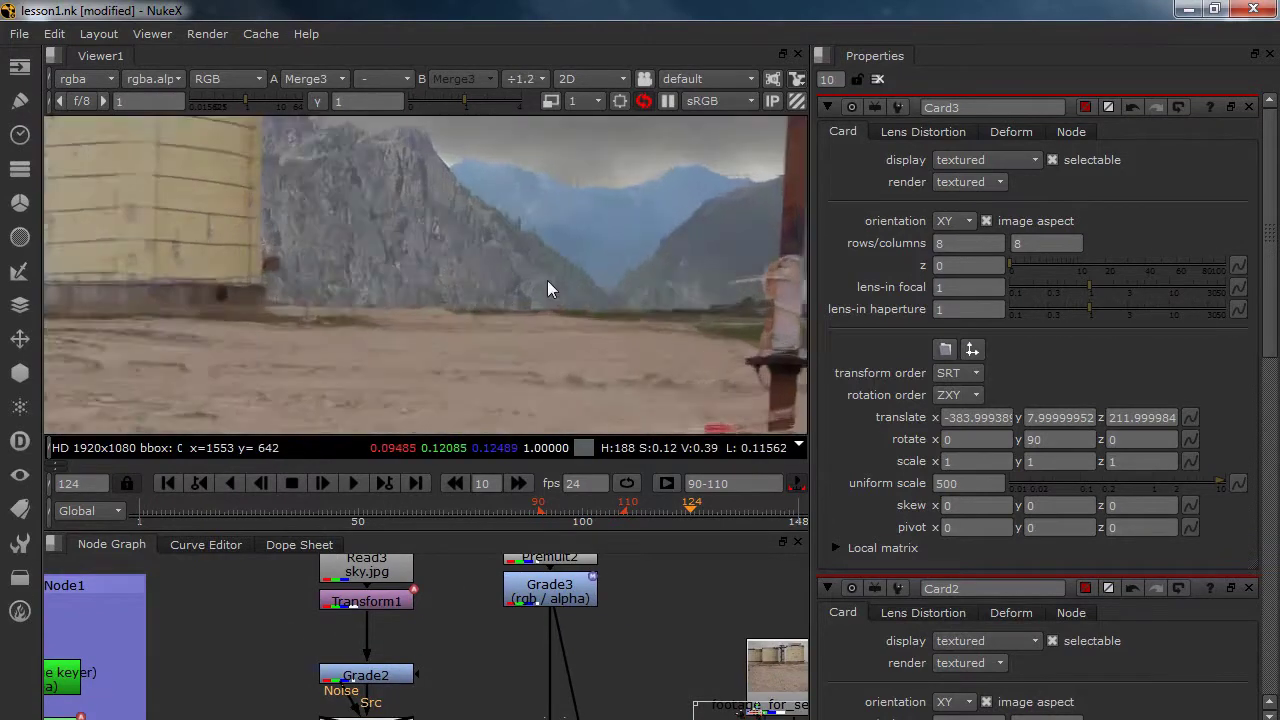
scroll(569, 292, "up", 4)
left_click(561, 594)
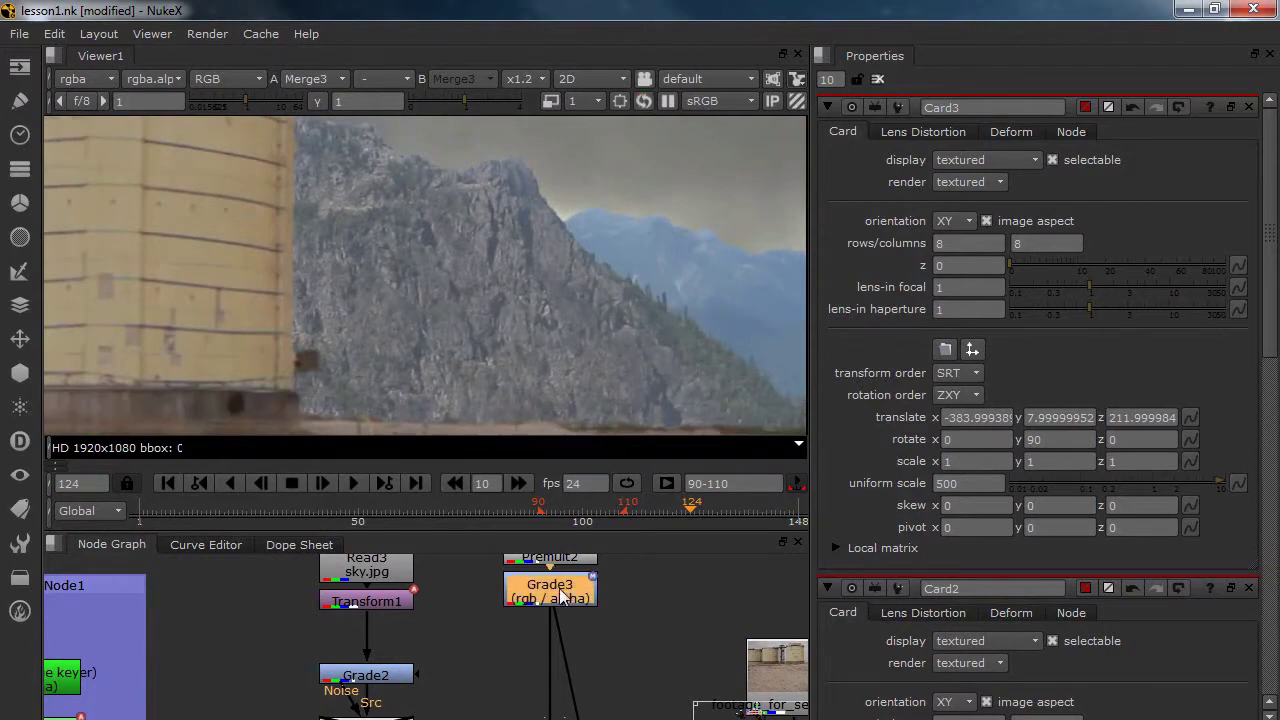
key("Tab")
type("def")
left_click(547, 607)
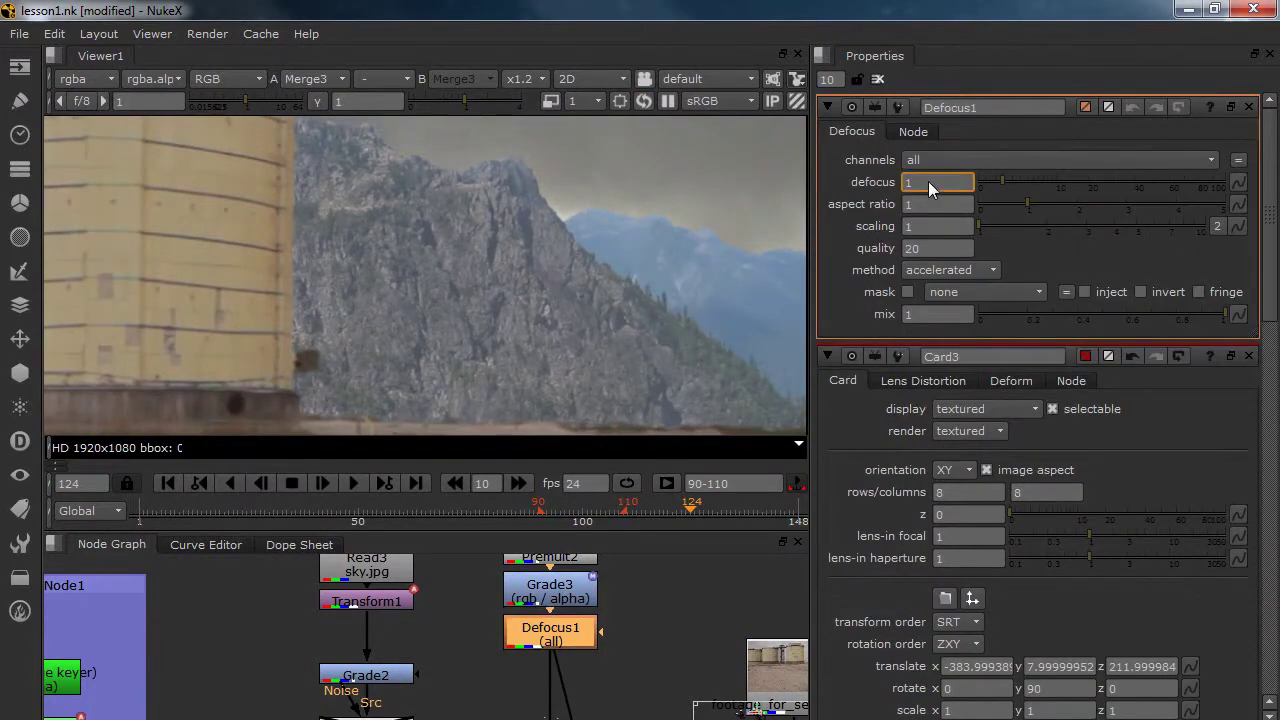
type(".5")
key("Return")
Insert a Soften node directly after Defocus1
left_click(554, 635)
key("Tab")
type("sop")
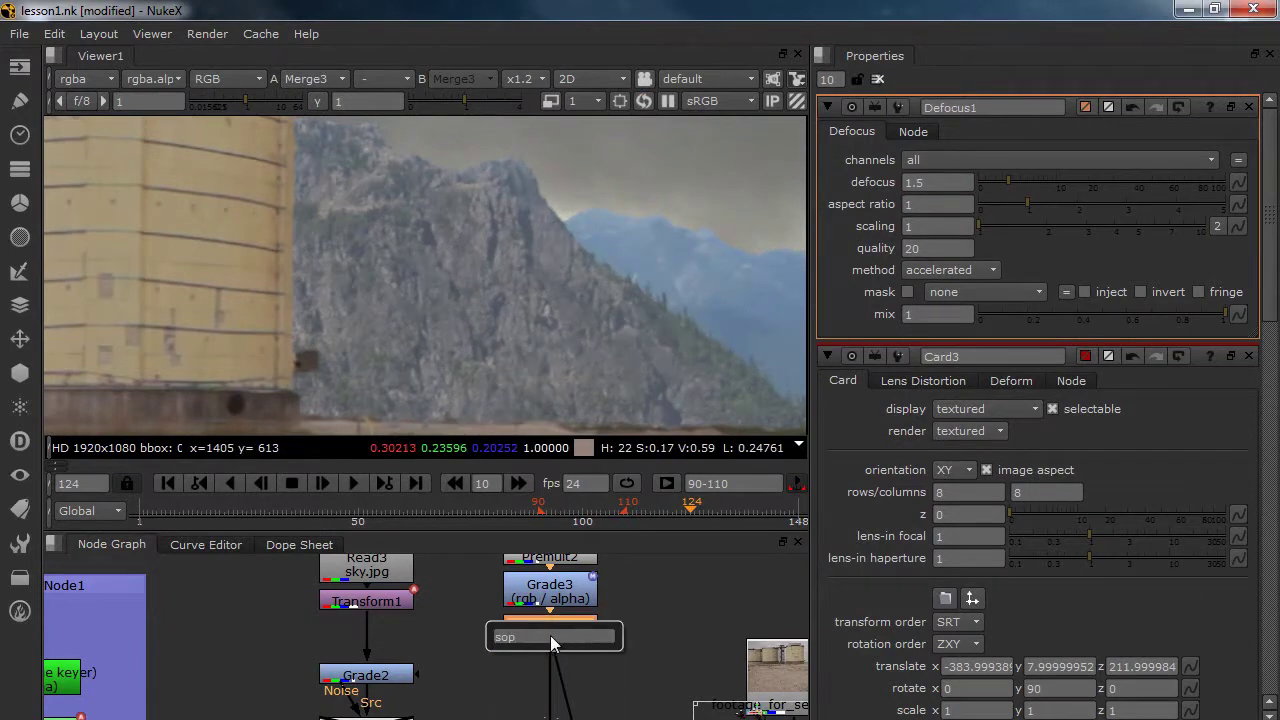
key("BackSpace")
type("fte")
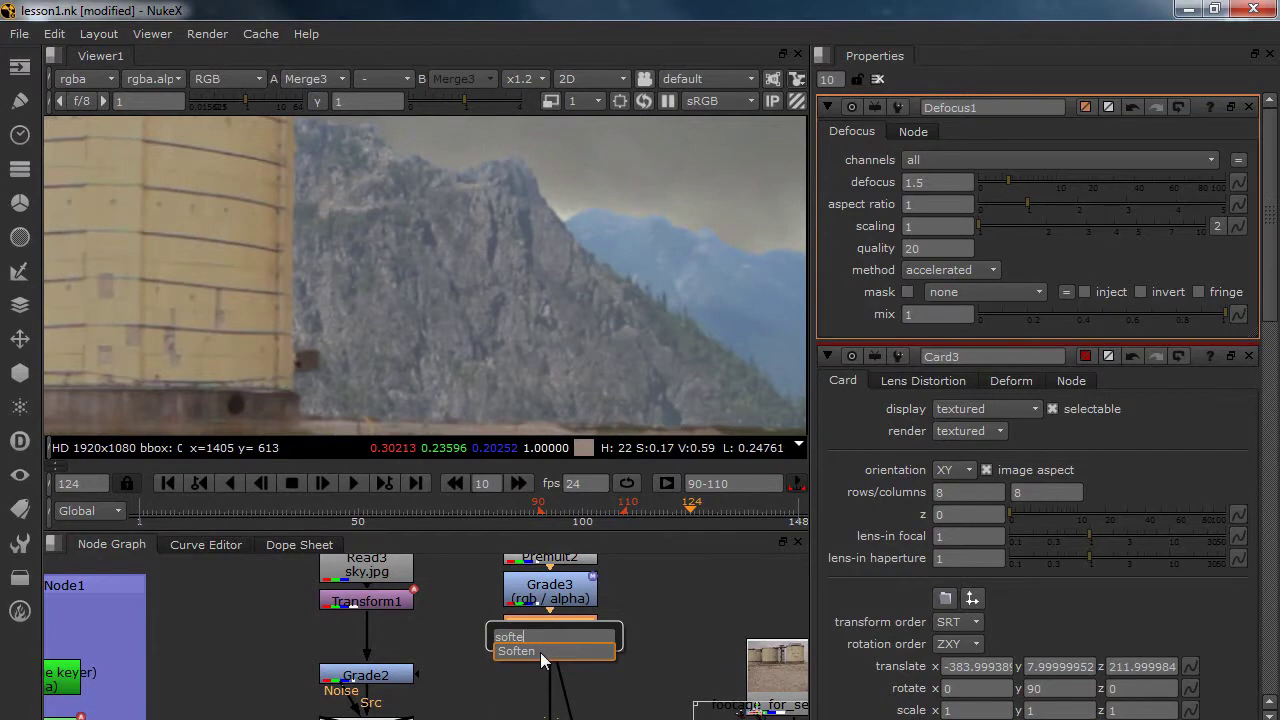
left_click(540, 652)
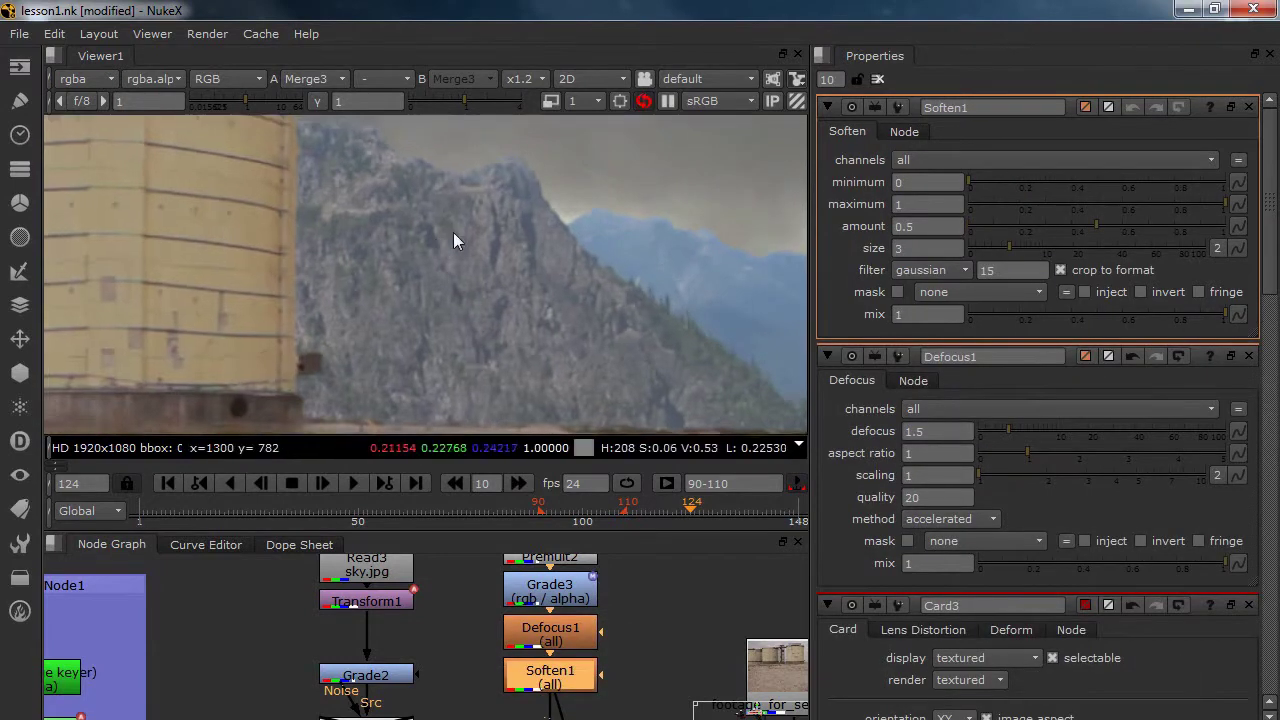
Compare the mountains in the composite with Soften1 disabled and enabled, leaving the node enabled
scroll(460, 237, "up", 6)
key("d")
key("d")
key("d")
key("d")
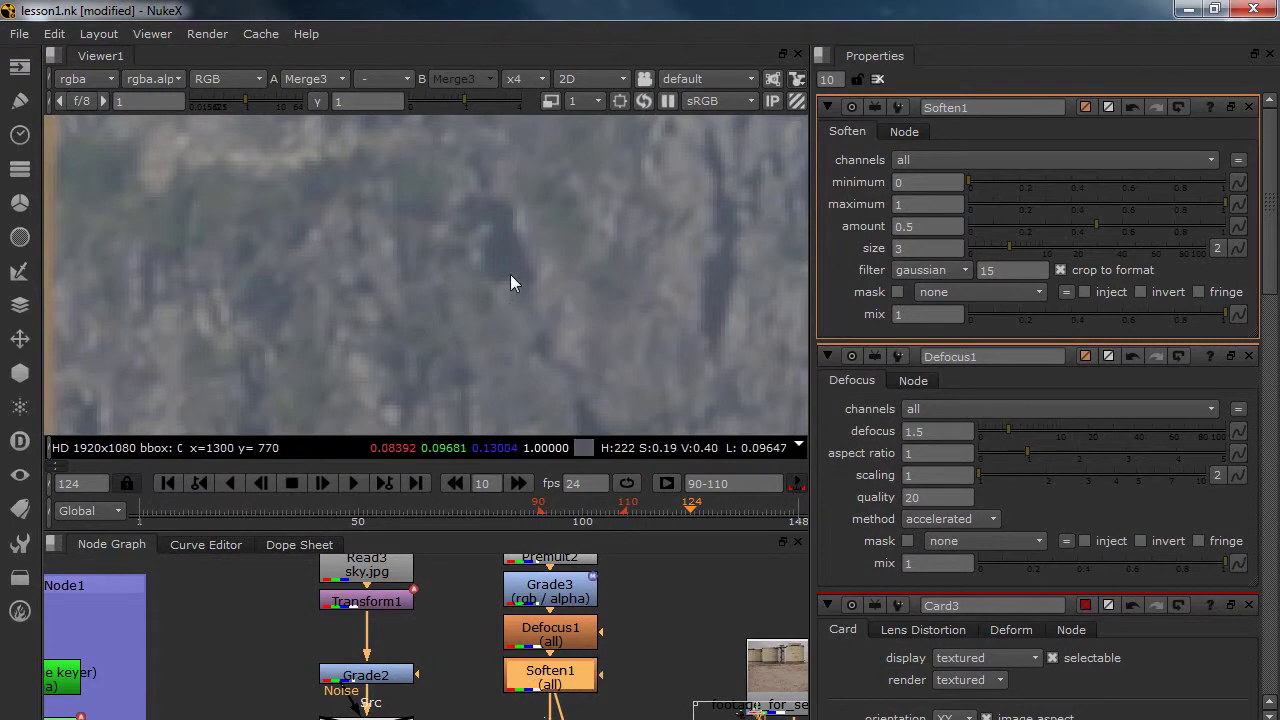
left_click_drag(690, 220, 513, 259)
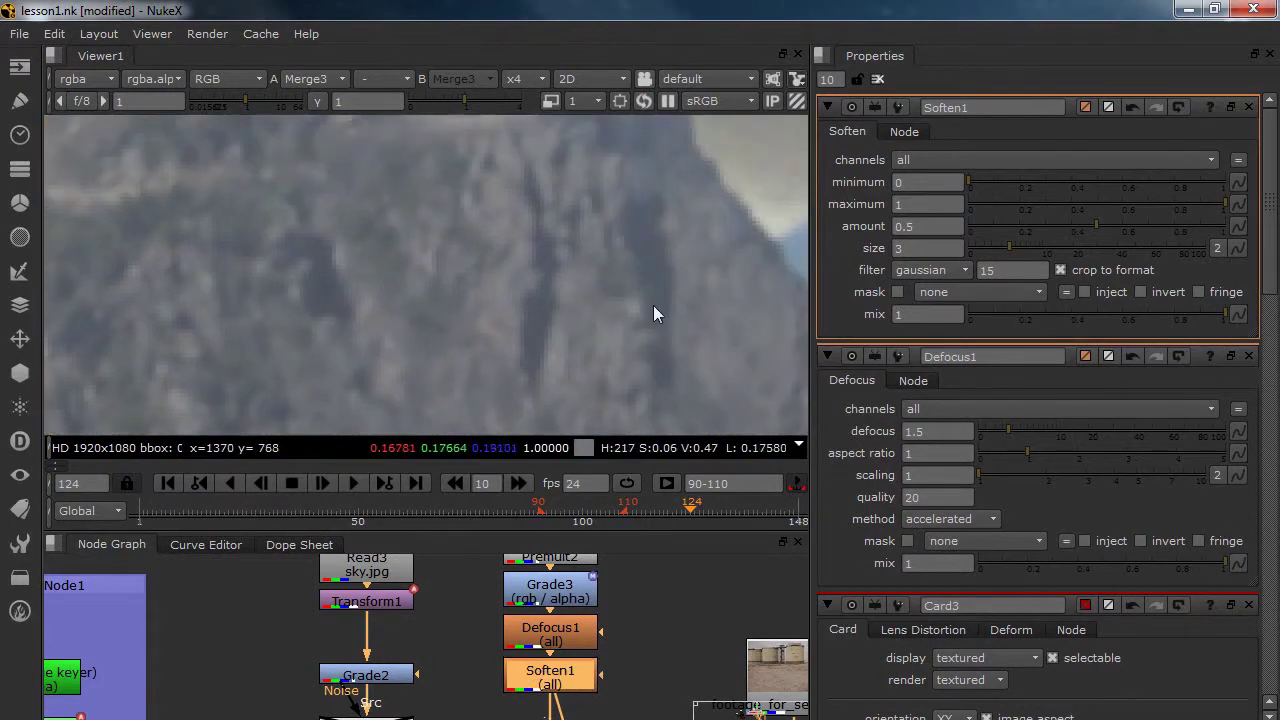
scroll(350, 255, "down", 8)
key("d")
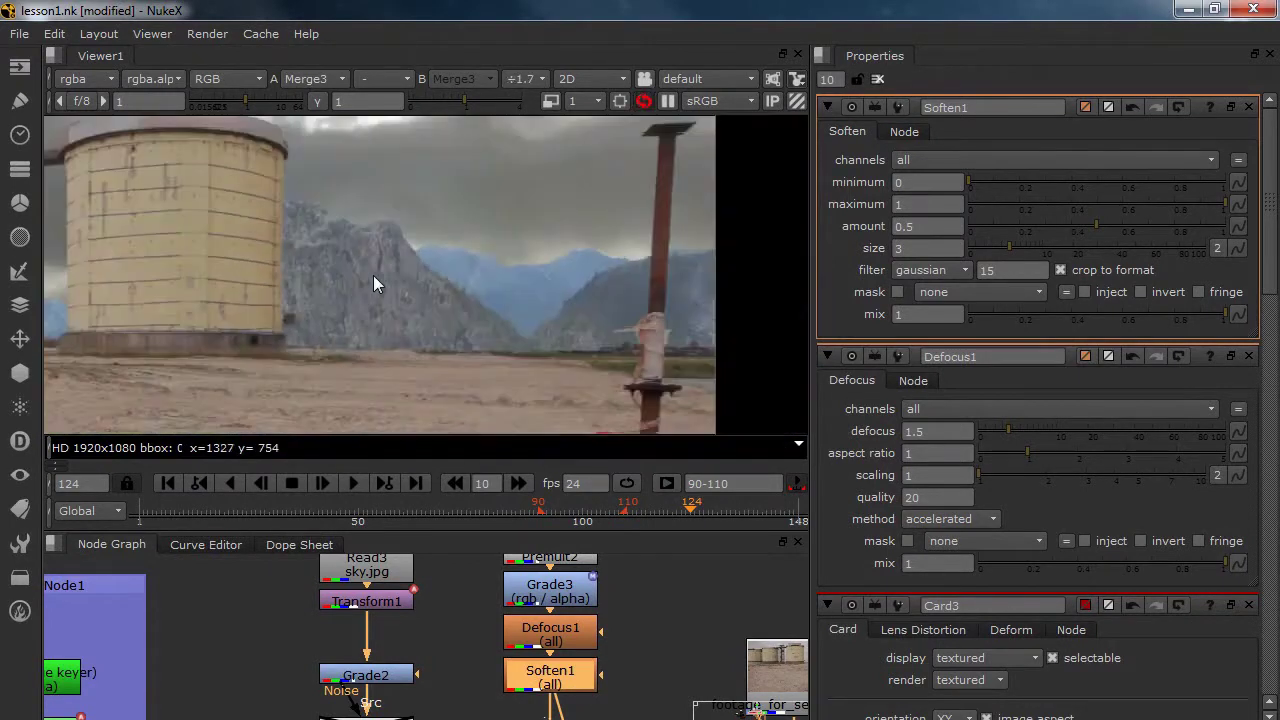
left_click_drag(593, 306, 706, 249)
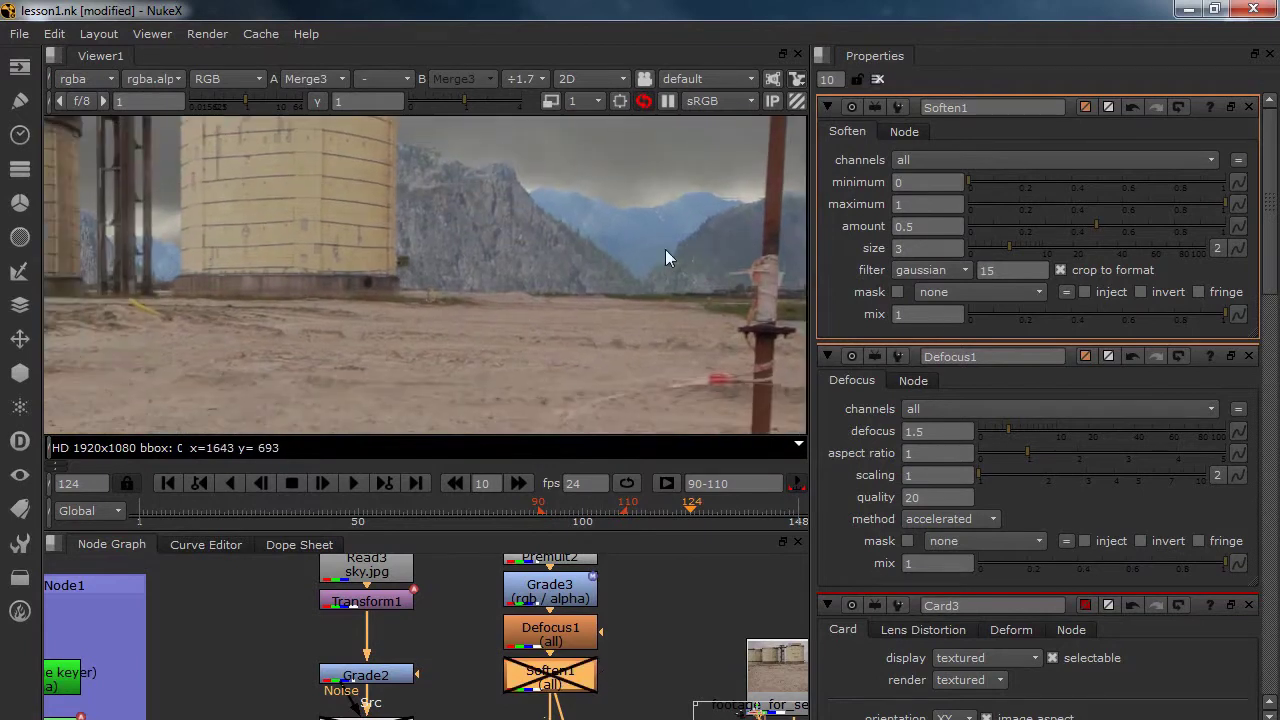
key("d")
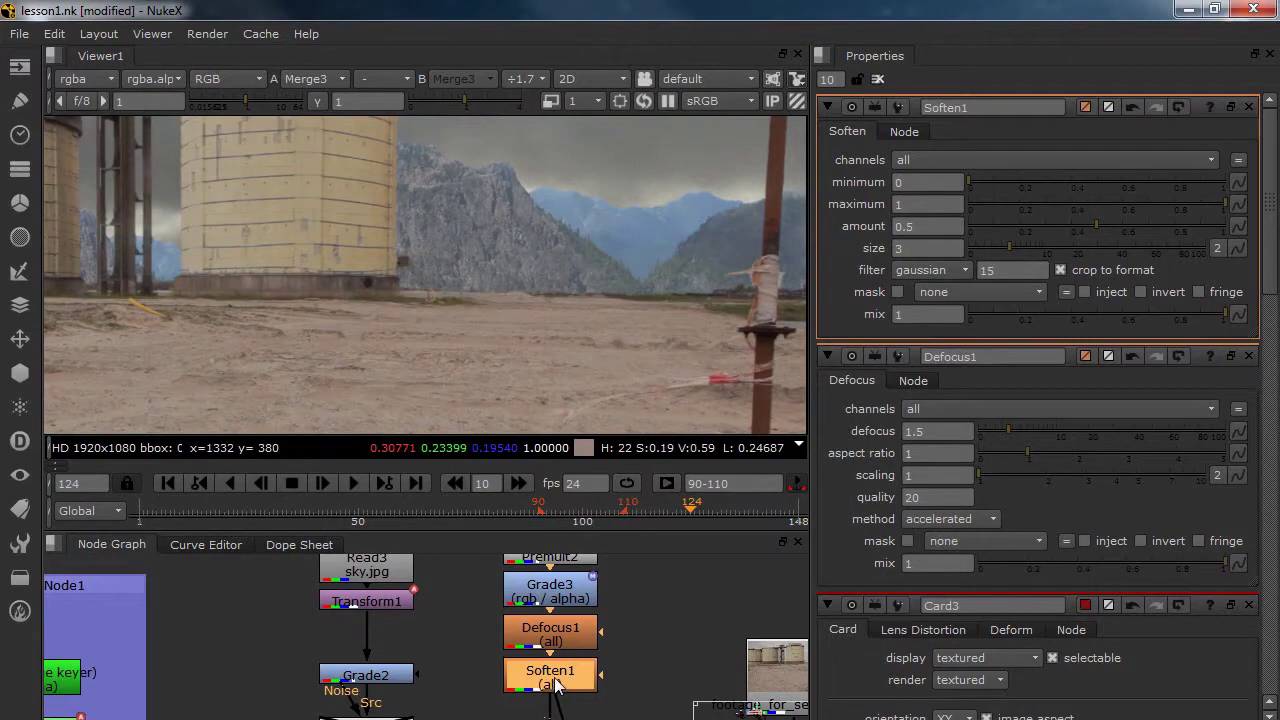
Add a Saturation node after Soften1 and set its saturation to 0.35
key("g")
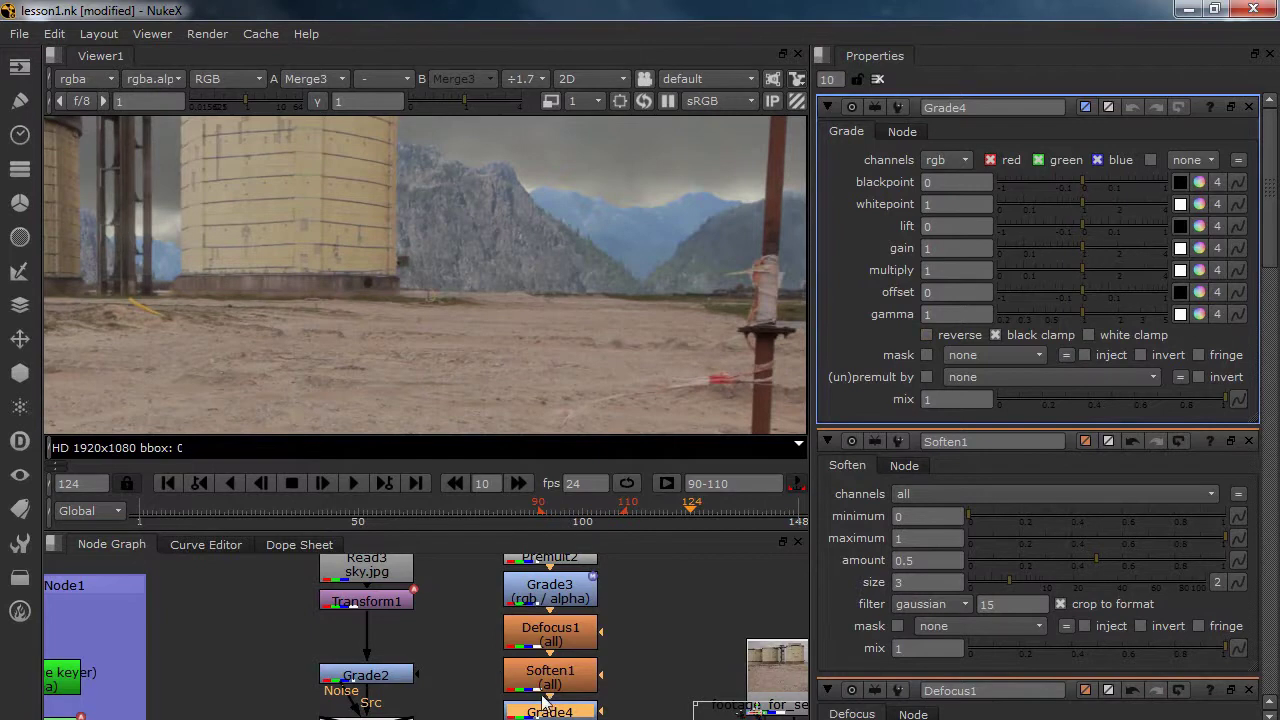
key("Delete")
key("Tab")
type("Saturation")
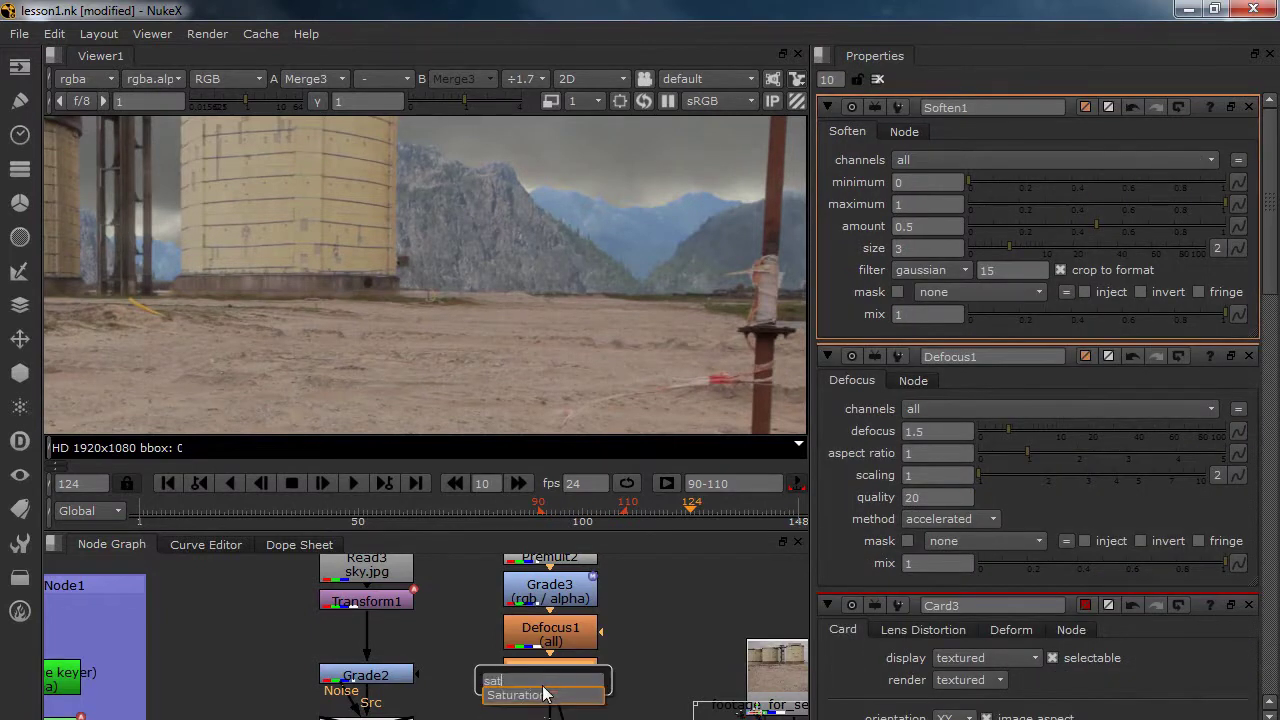
key("Return")
double_click(935, 183)
type(".35")
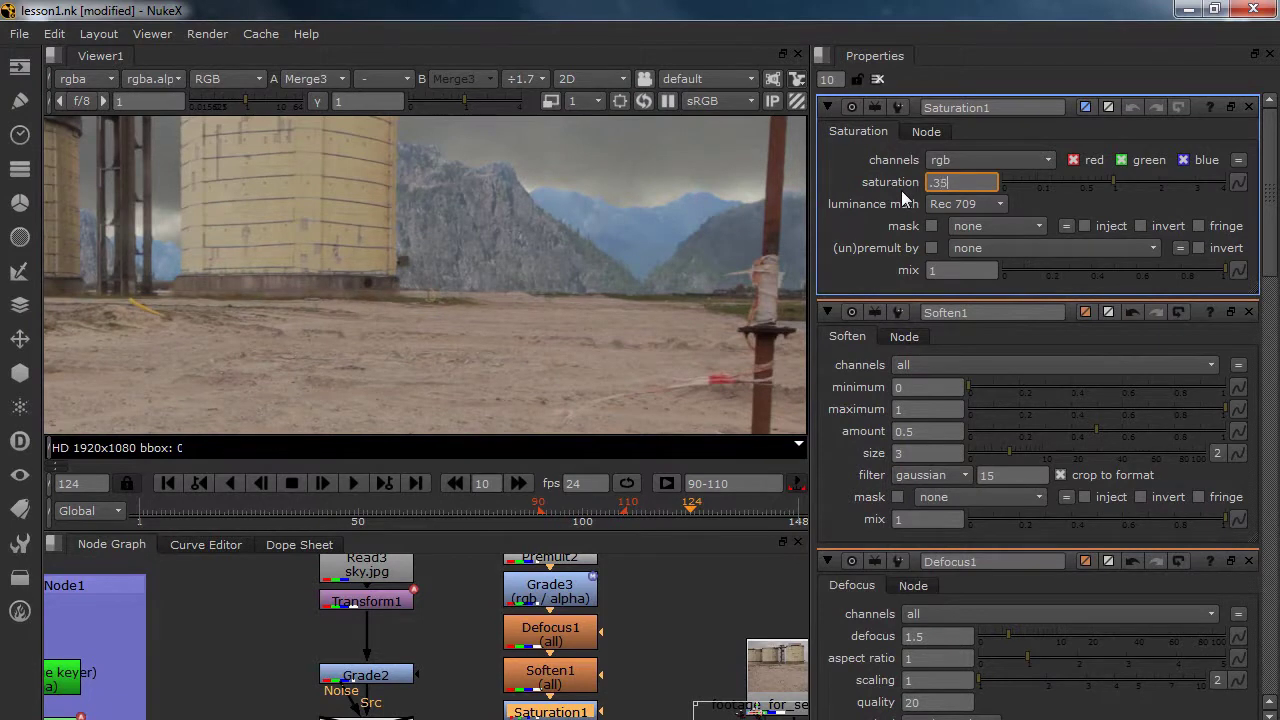
key("Return")
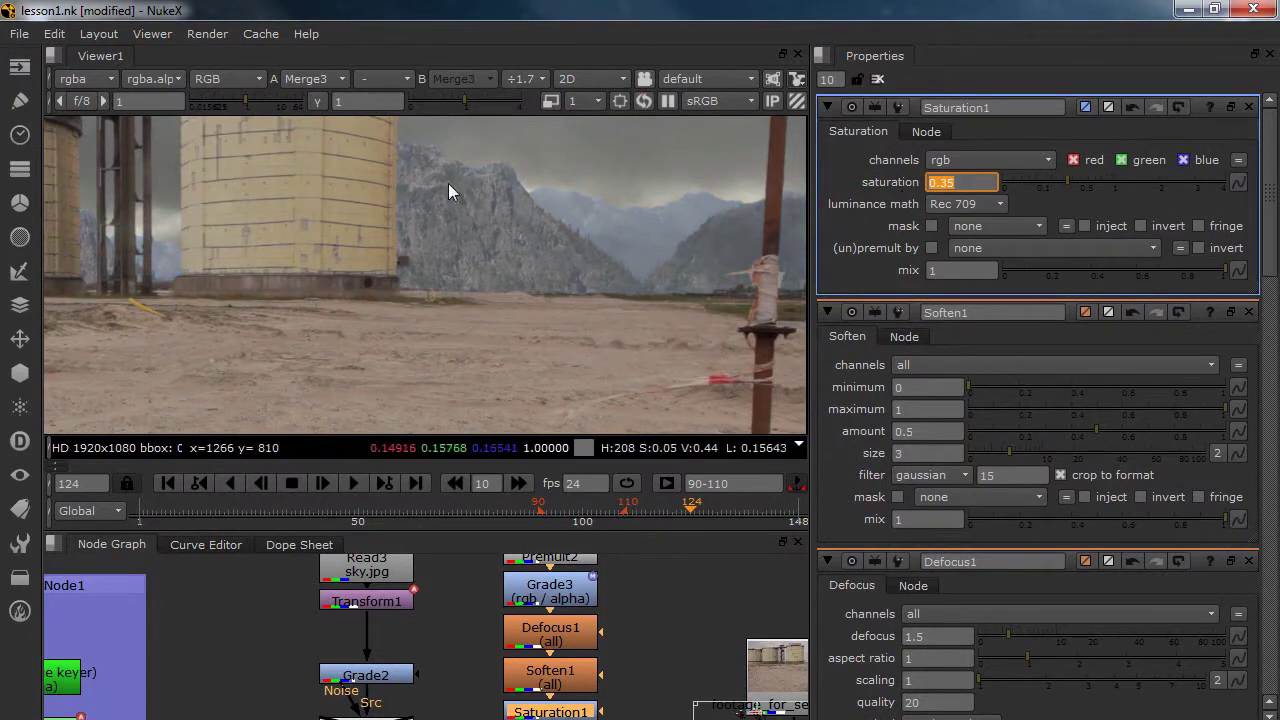
Add an EdgeBlur node after Saturation1 to soften the outlines of the mountains
scroll(598, 214, "down", 3)
middle_click(640, 252)
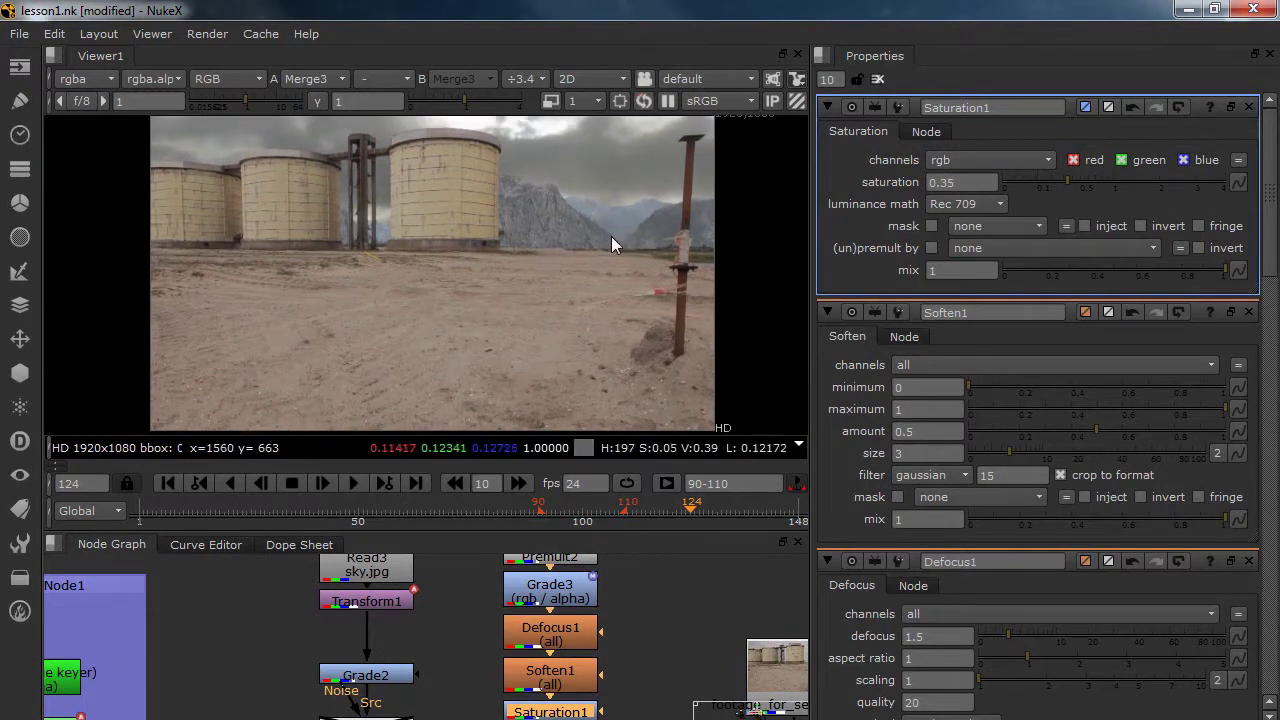
left_click_drag(587, 672, 563, 576)
left_click_drag(537, 619, 538, 601)
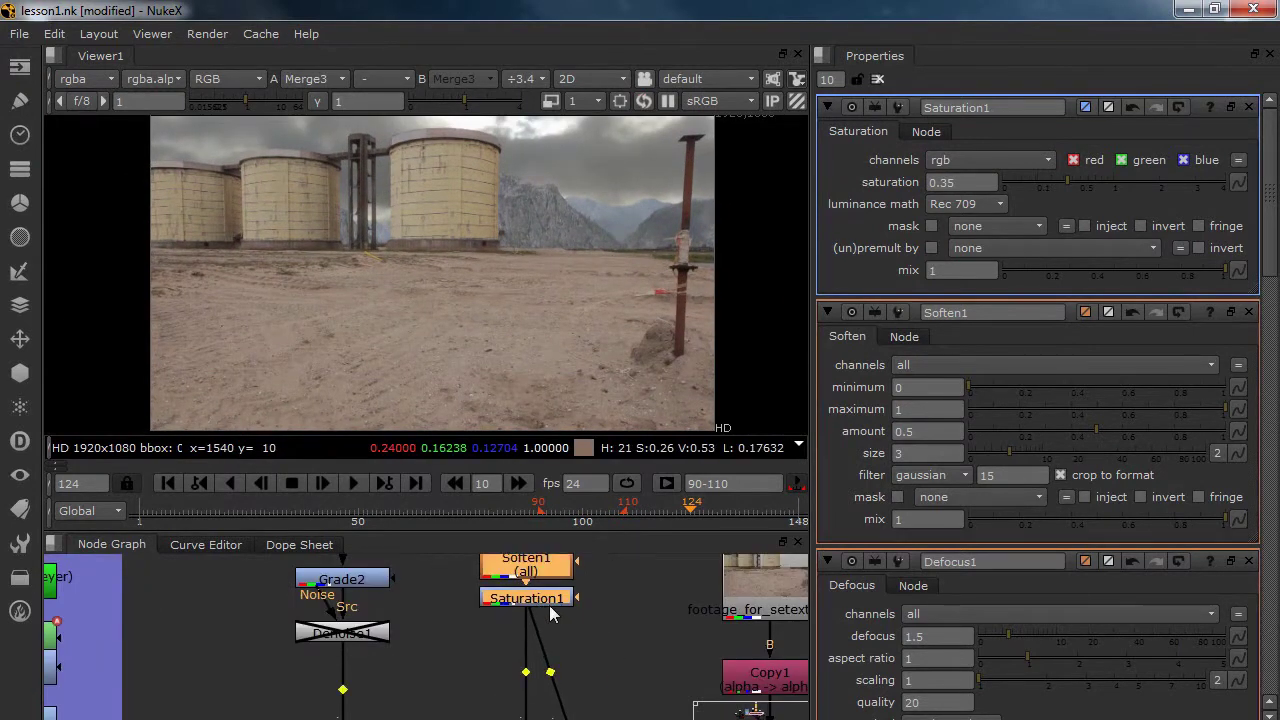
scroll(582, 661, "down", 5)
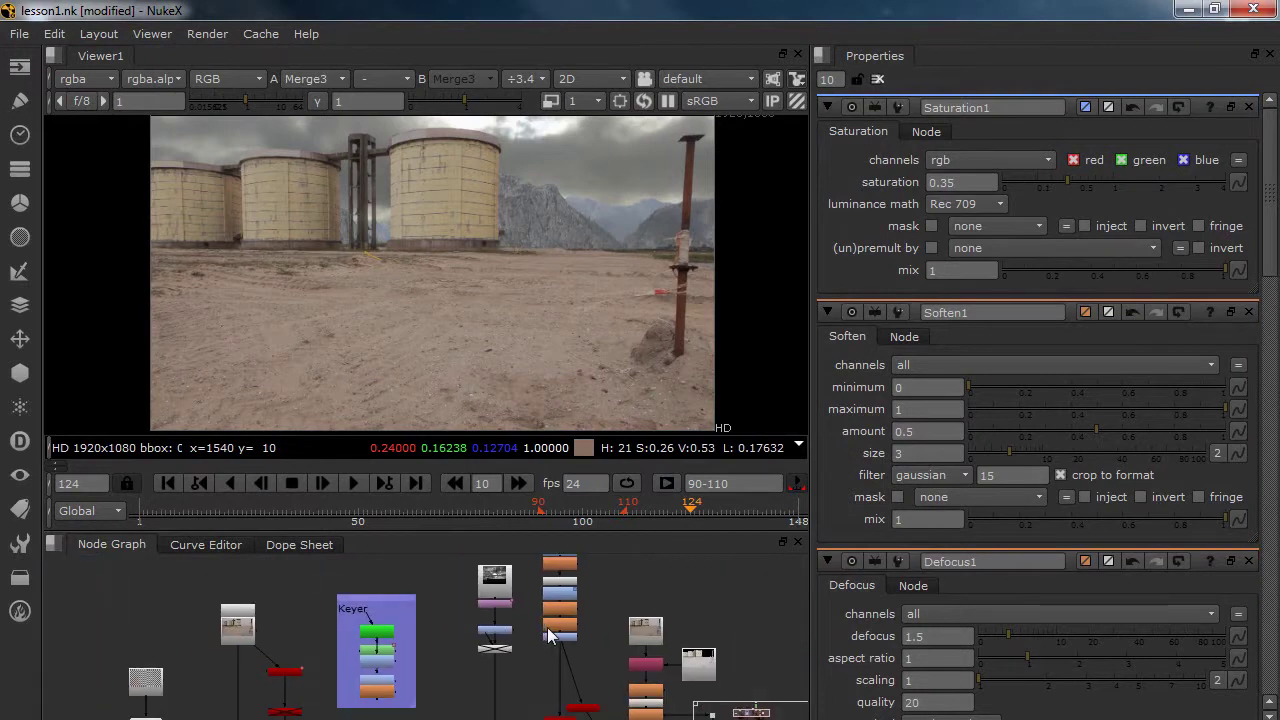
scroll(531, 298, "up", 10)
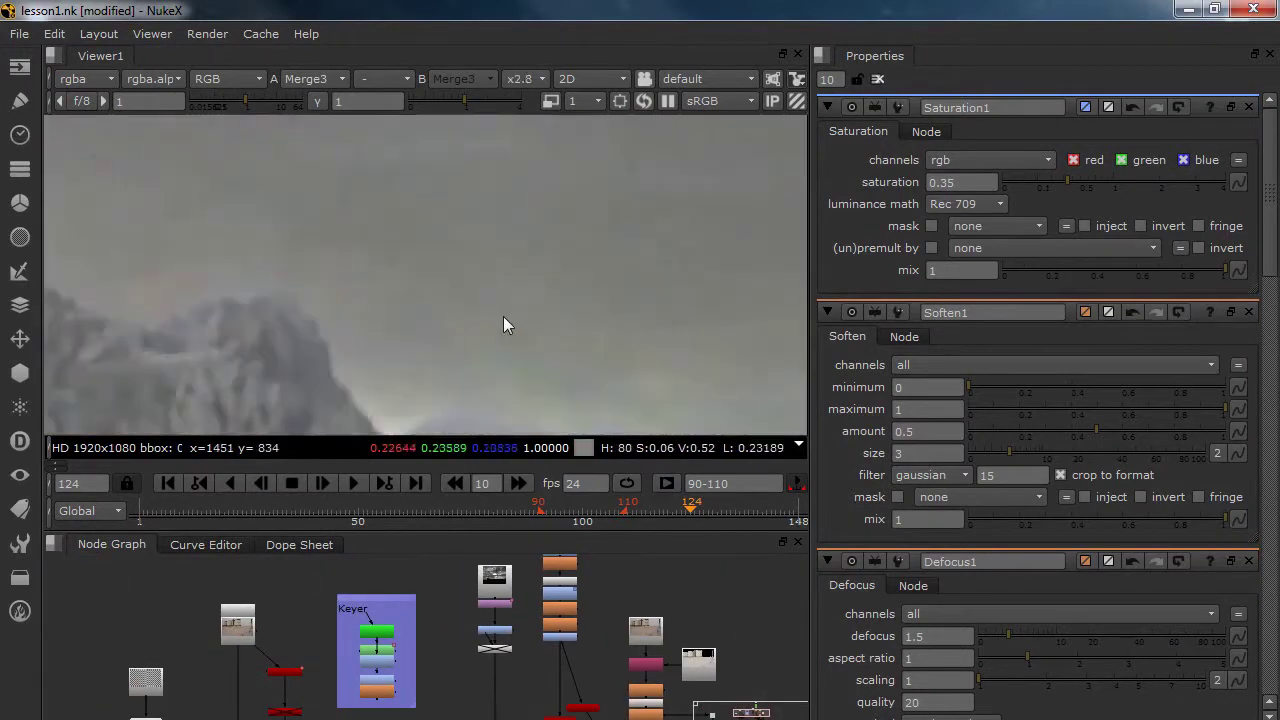
scroll(587, 660, "up", 5)
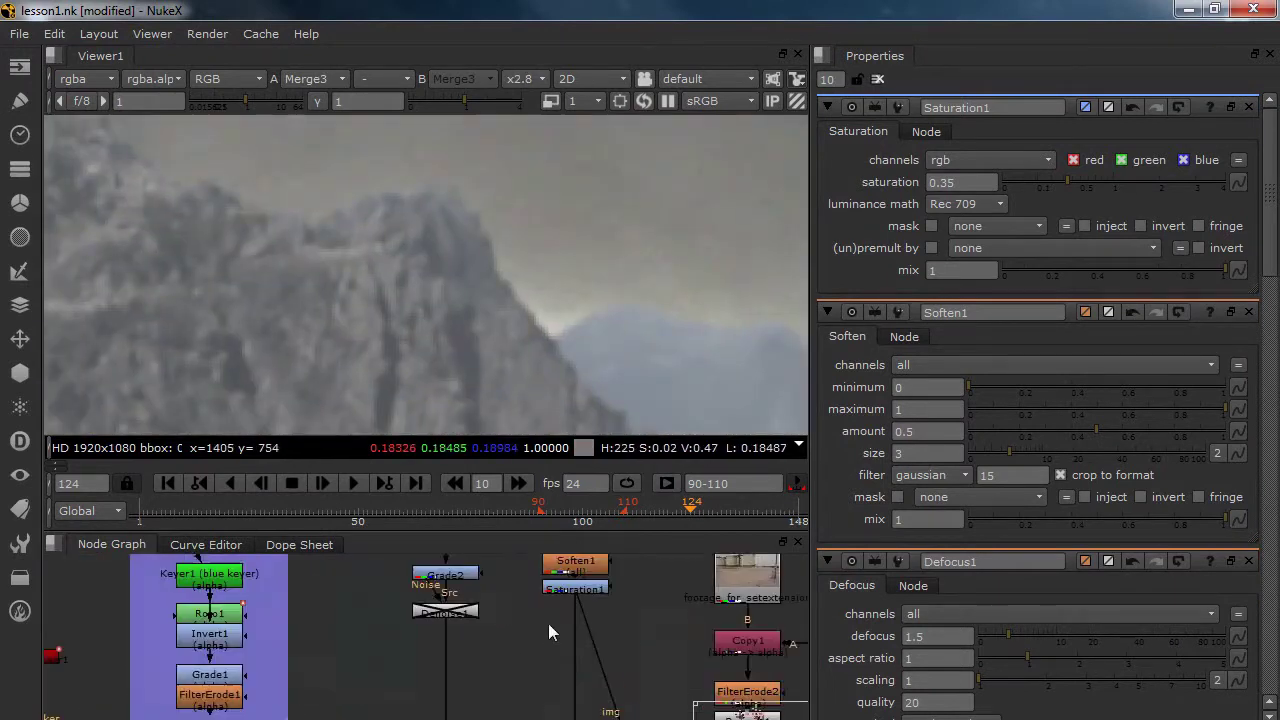
left_click(581, 587)
type("edge")
left_click(576, 601)
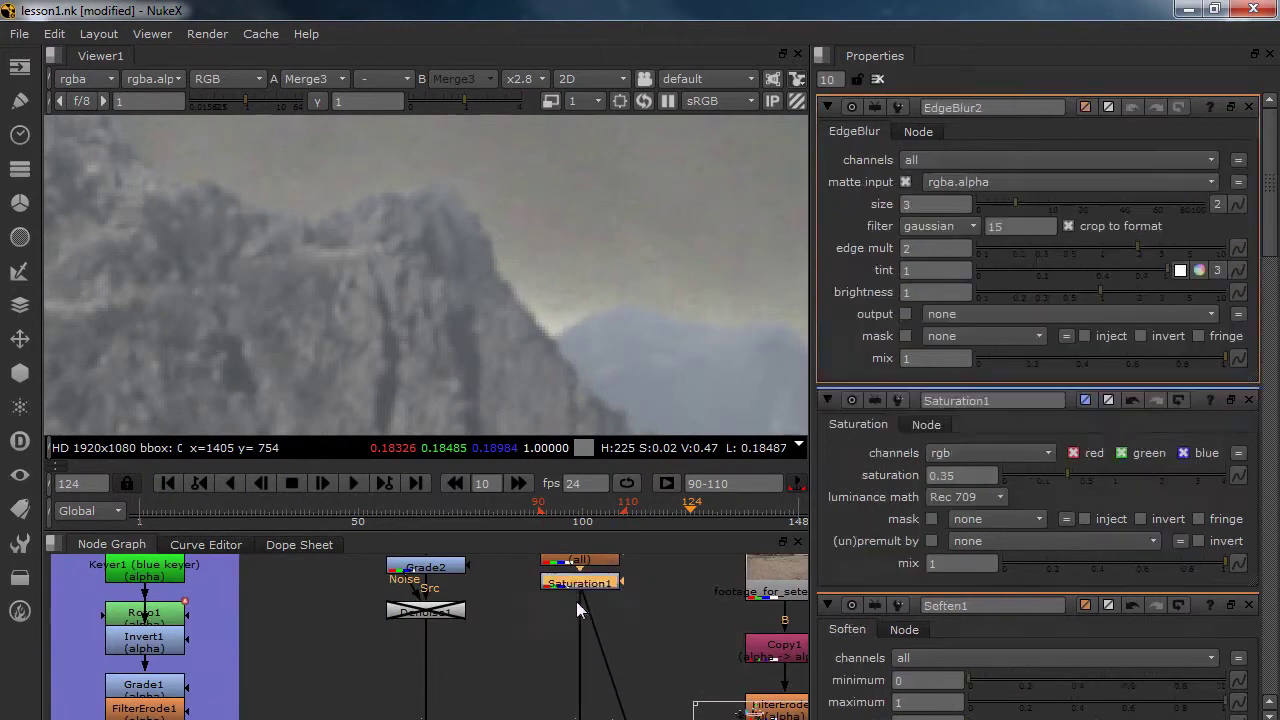
Examine the mountain edges around the rusty pole and toggle EdgeBlur2 to compare its effect
mouse_move(535, 346)
left_mouse_down()
mouse_move(712, 395)
mouse_move(354, 300)
left_mouse_up()
mouse_move(590, 344)
left_mouse_down()
mouse_move(350, 258)
mouse_move(380, 315)
mouse_move(486, 280)
left_mouse_up()
key("d")
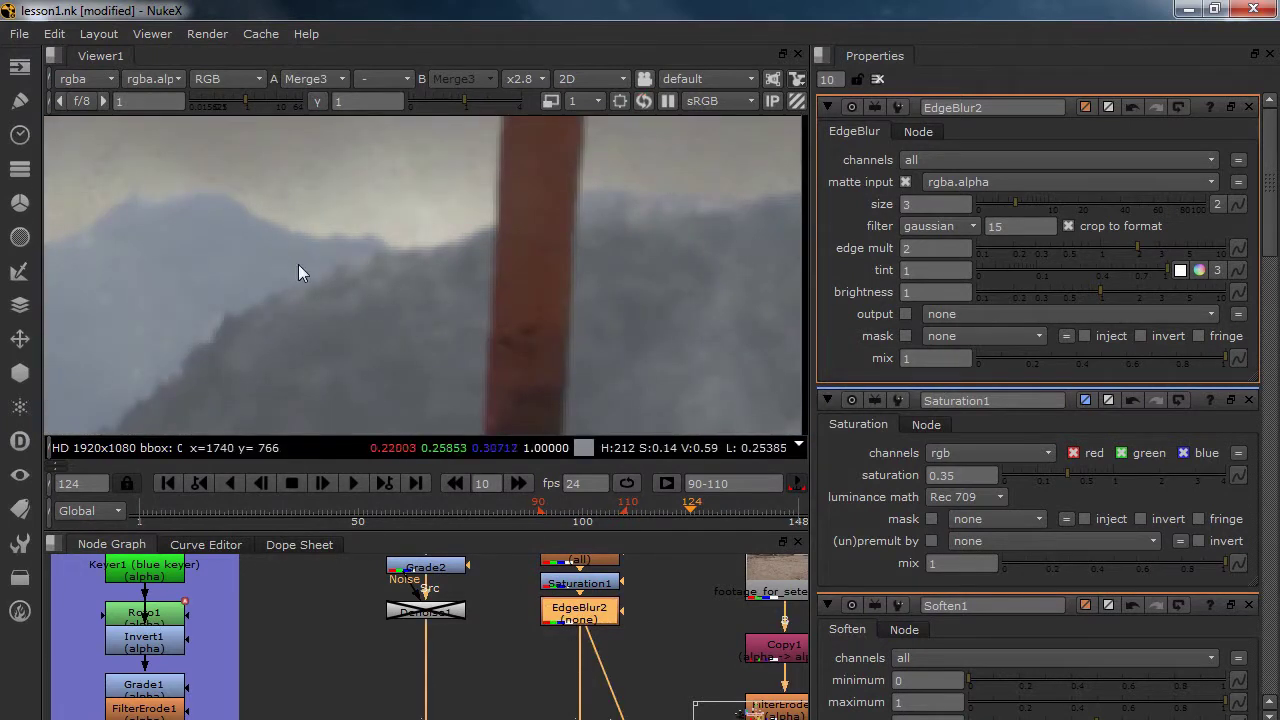
Add a LightWrap node just below EdgeBlur2 in the node graph
scroll(300, 257, "down", 4)
scroll(626, 284, "down", 3)
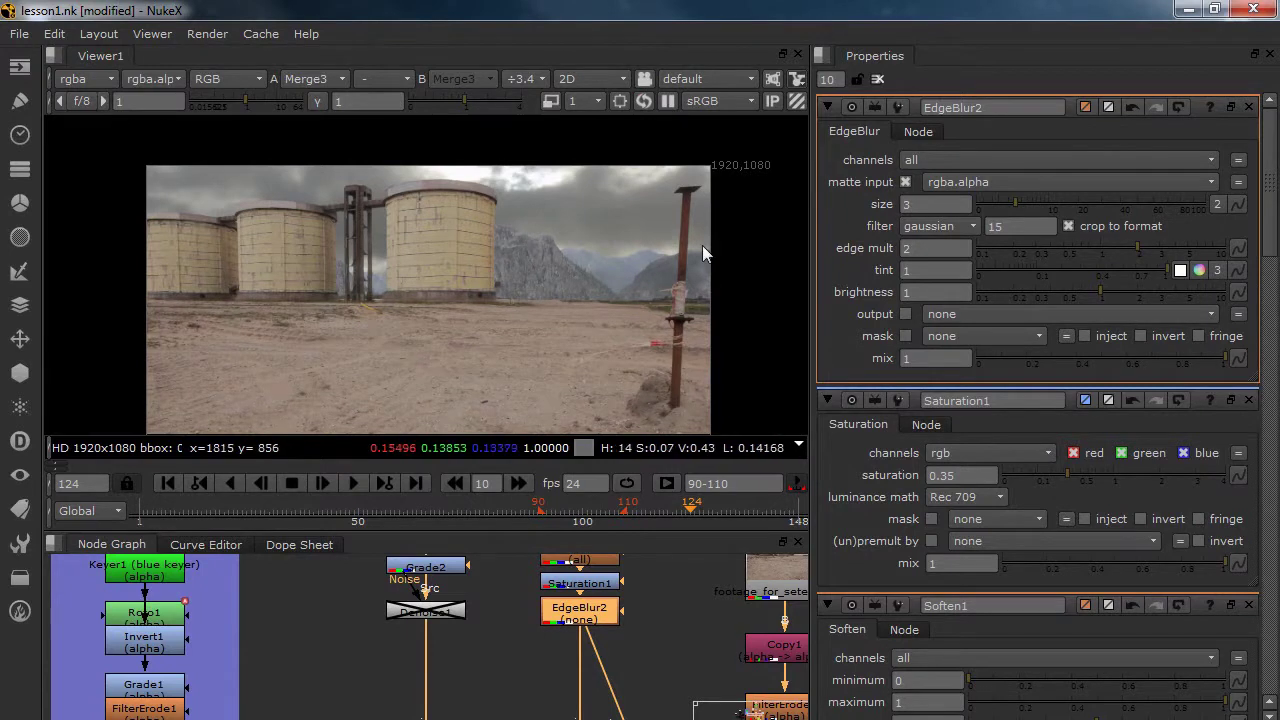
key("Tab")
type("lig")
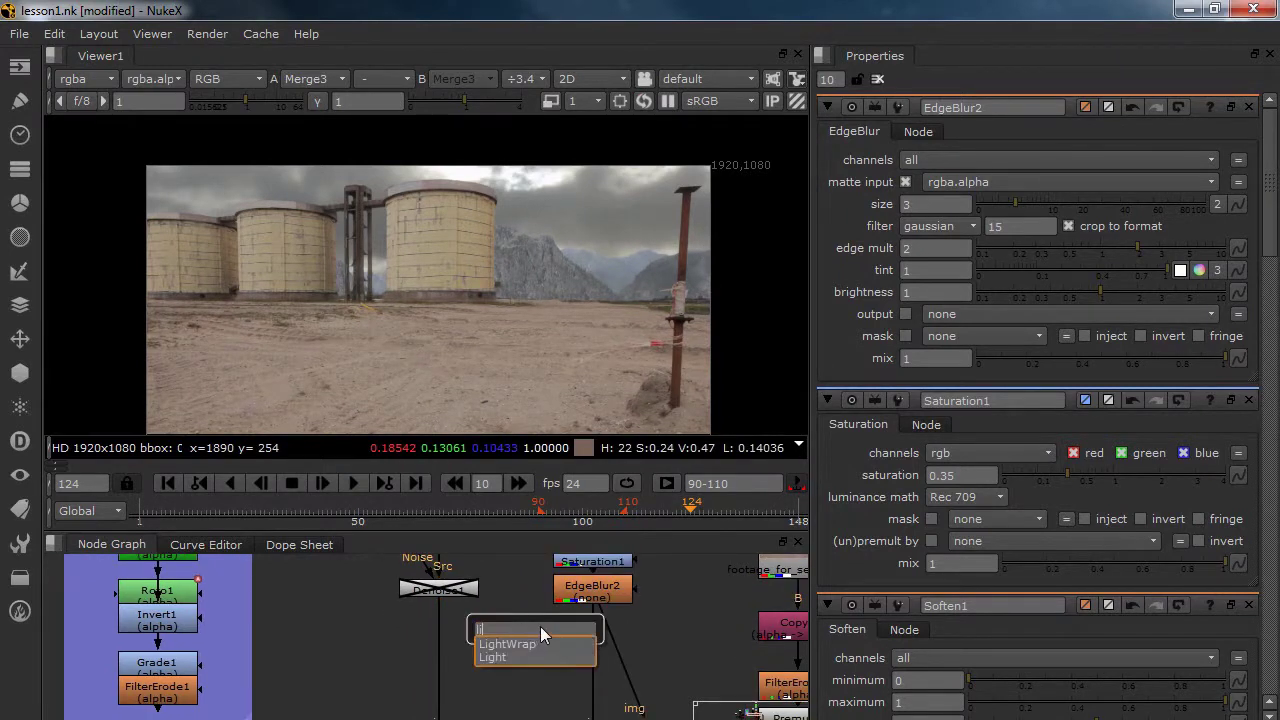
key("Return")
scroll(517, 621, "down", 3)
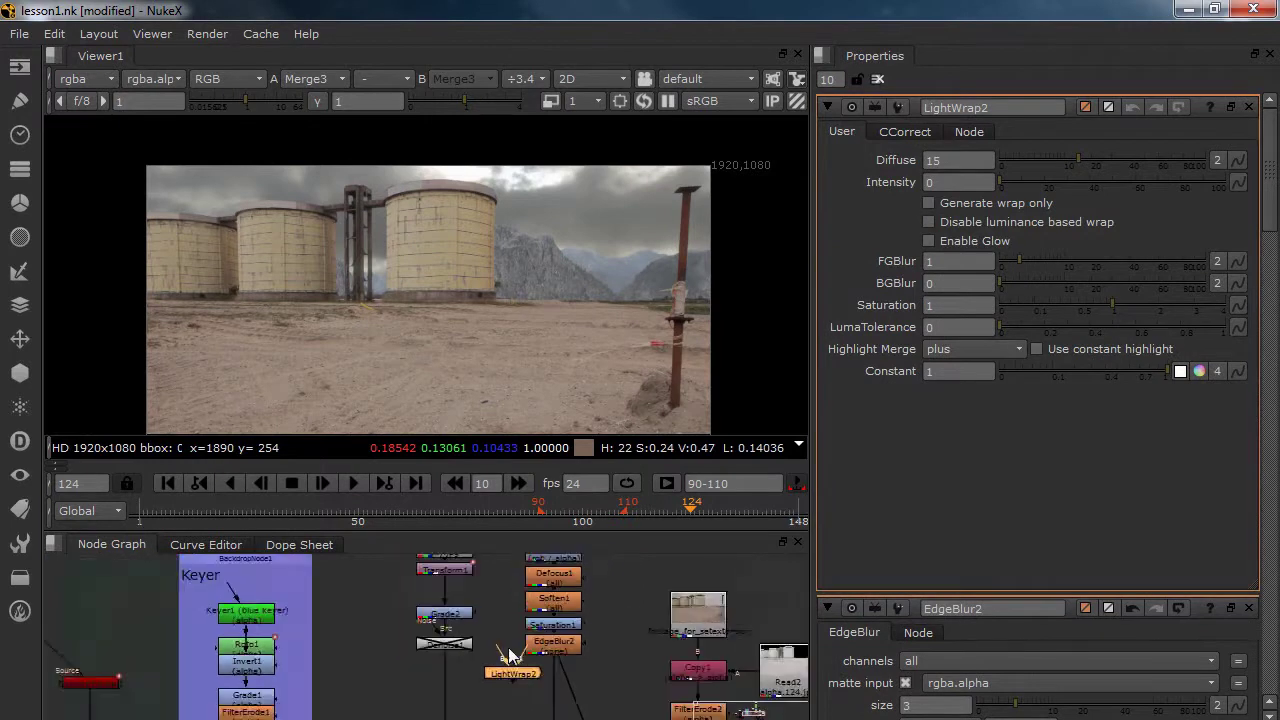
Connect LightWrap2's A input to EdgeBlur2 and its B input to the sky's Denoise1 node, and view the LightWrap2 result
left_click_drag(508, 649, 463, 571)
left_click_drag(468, 629, 470, 683)
left_click(466, 610)
left_click_drag(531, 719, 457, 661)
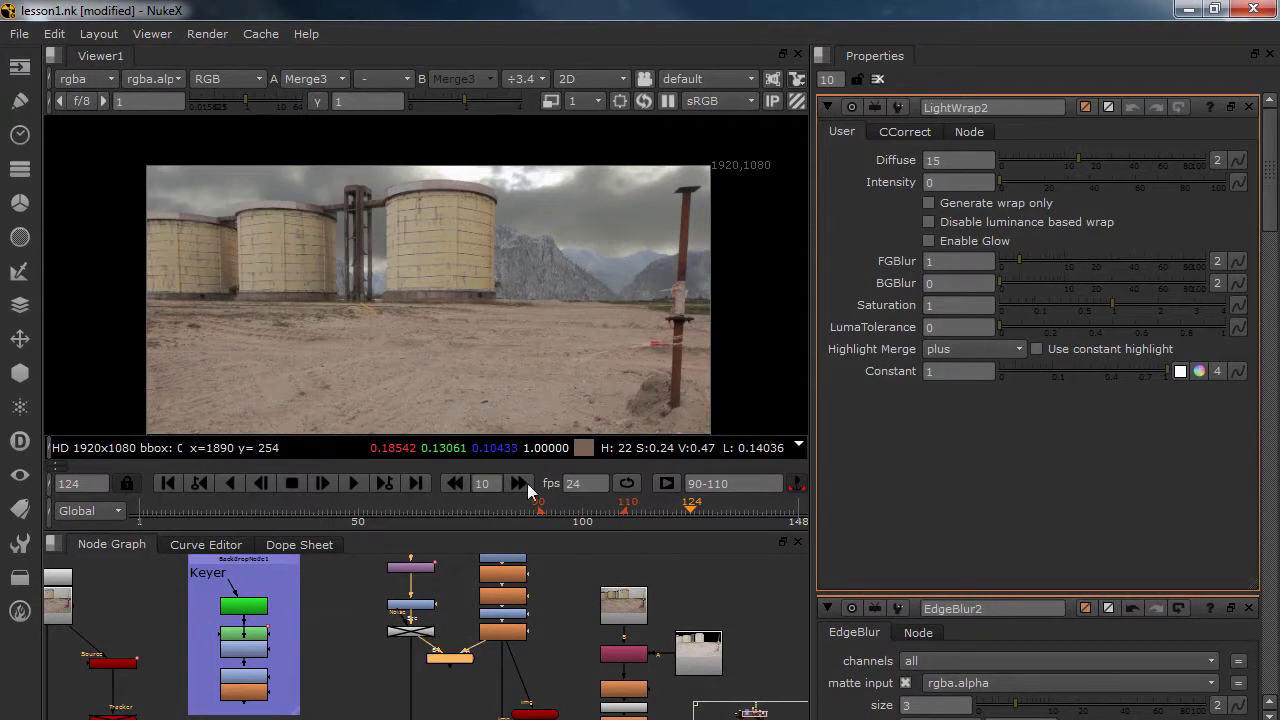
scroll(469, 645, "up", 3)
key("1")
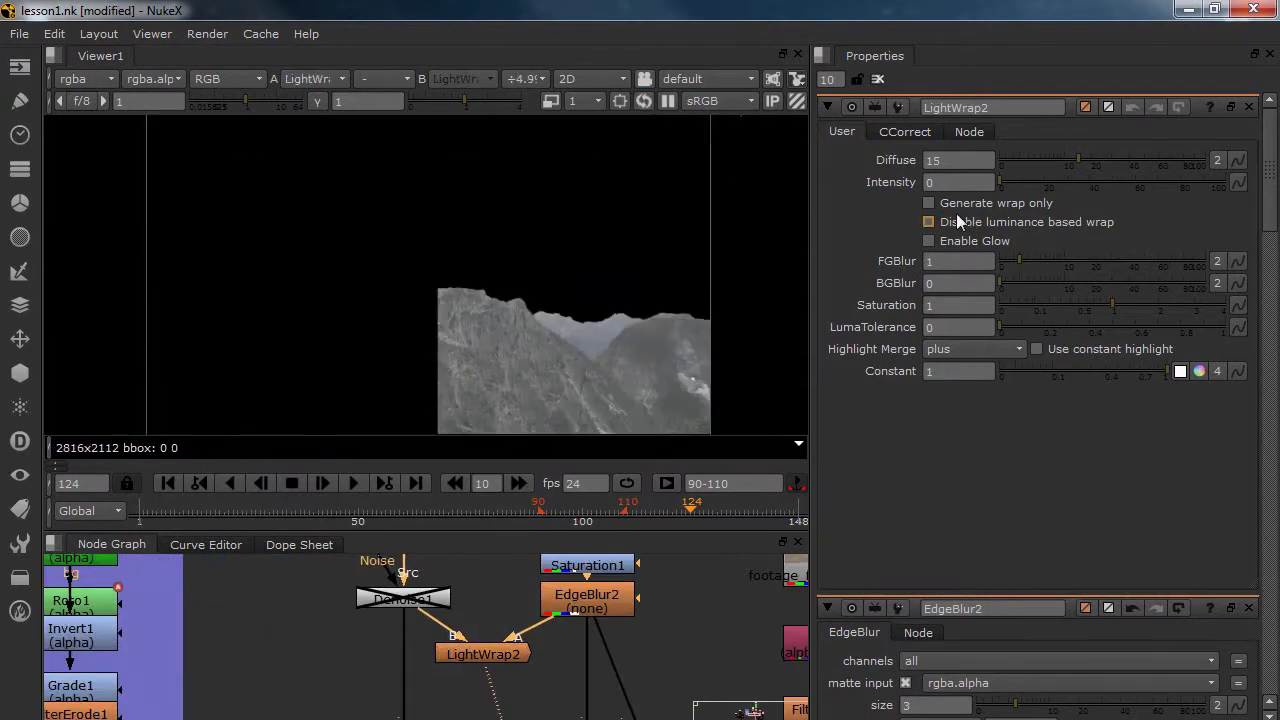
Make LightWrap2 generate the wrap only, with intensity 22 and diffuse 90, and check the glow along the mountain ridge
left_click(932, 203)
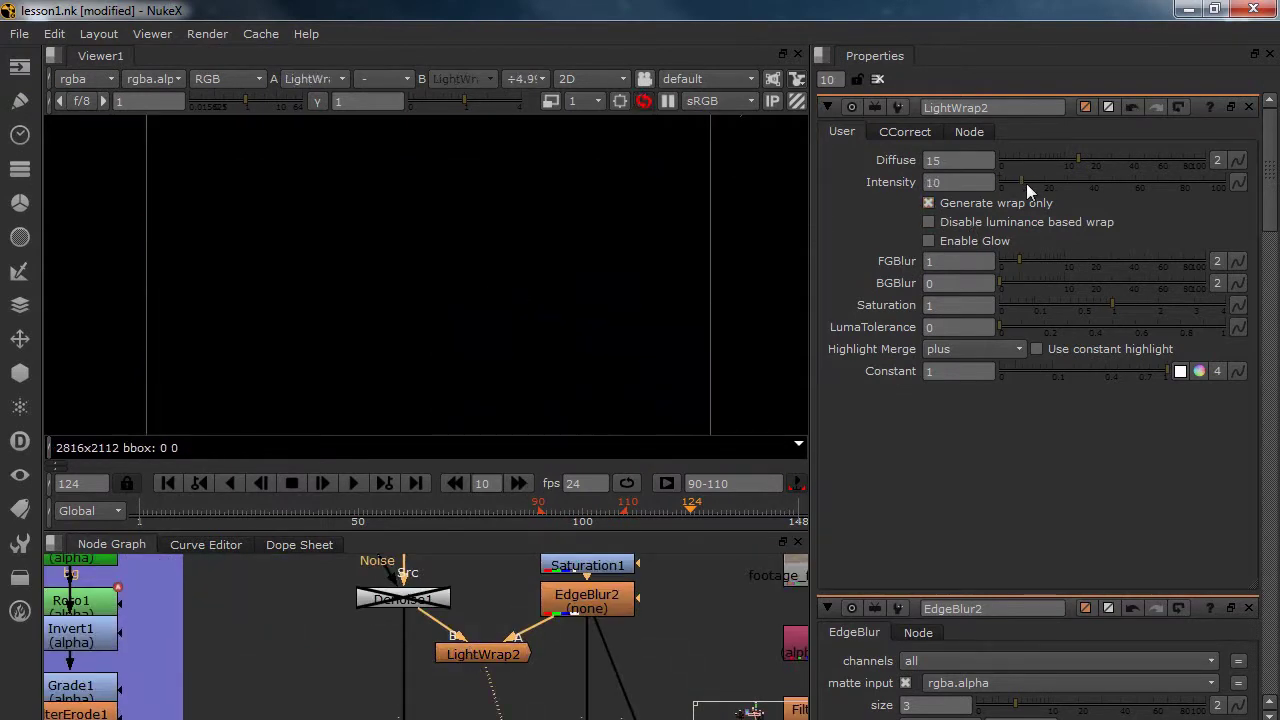
left_click_drag(1050, 184, 1048, 186)
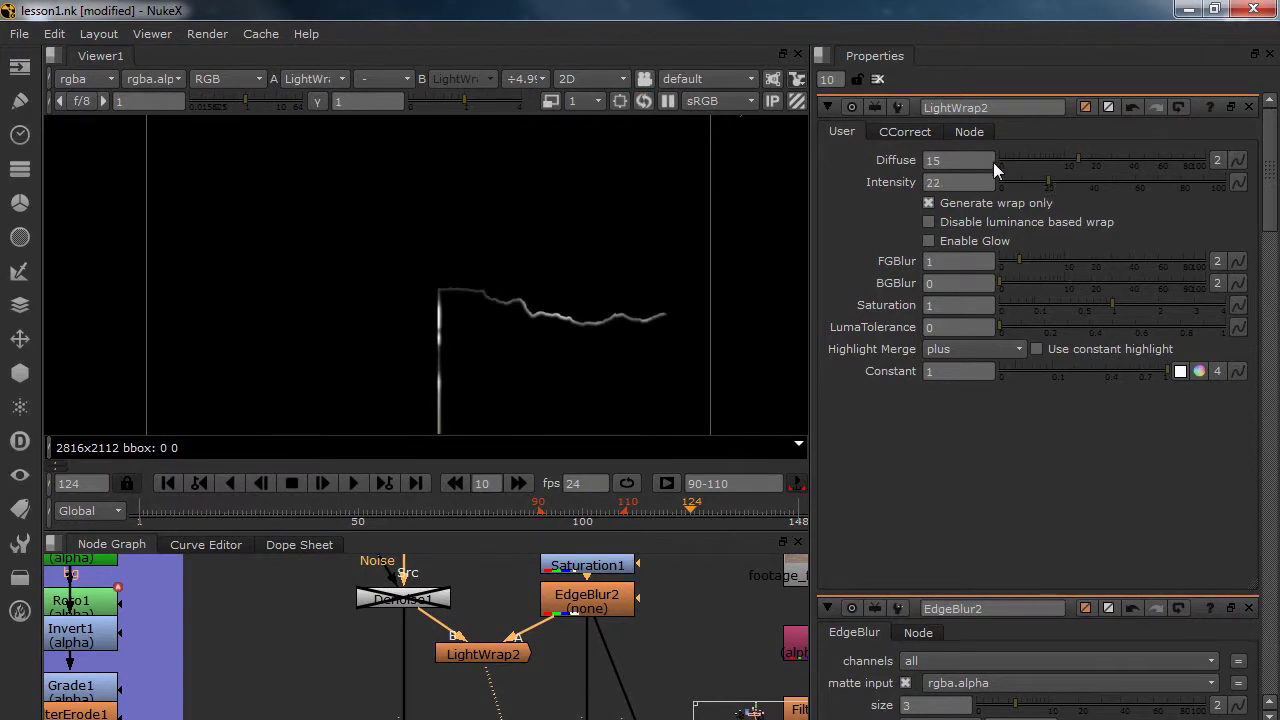
type("90")
key("Return")
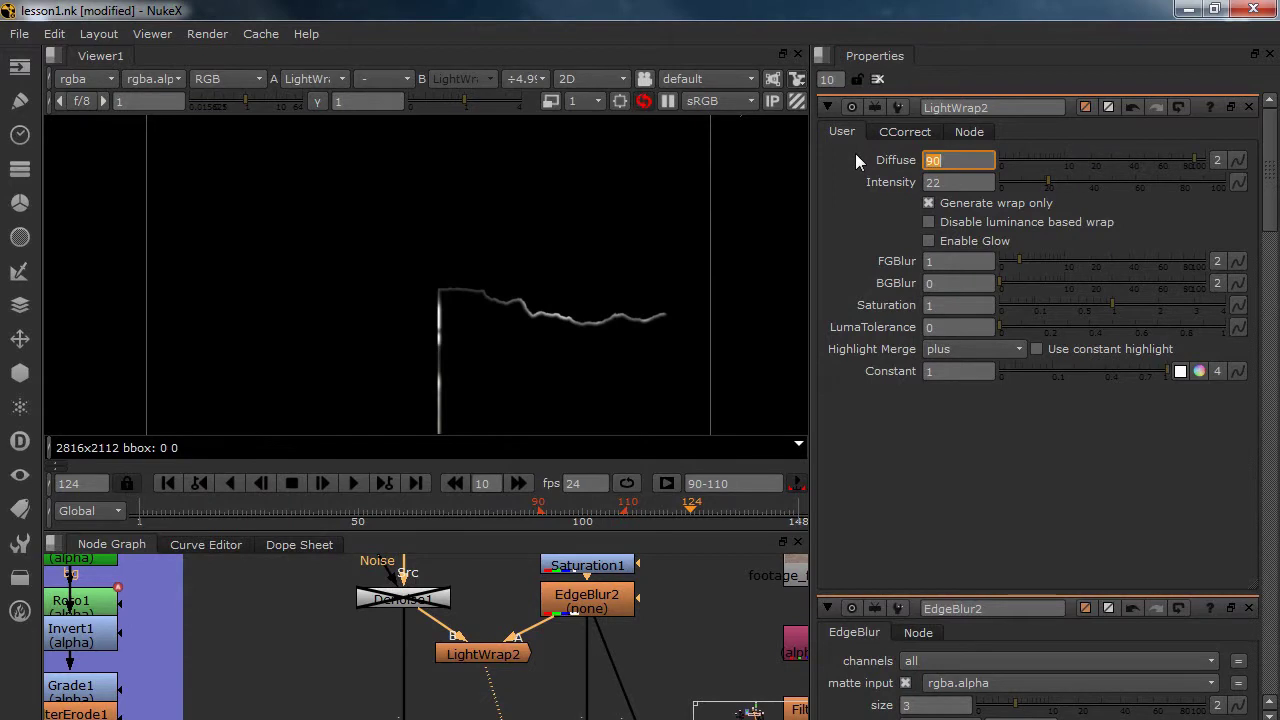
scroll(515, 262, "up", 3)
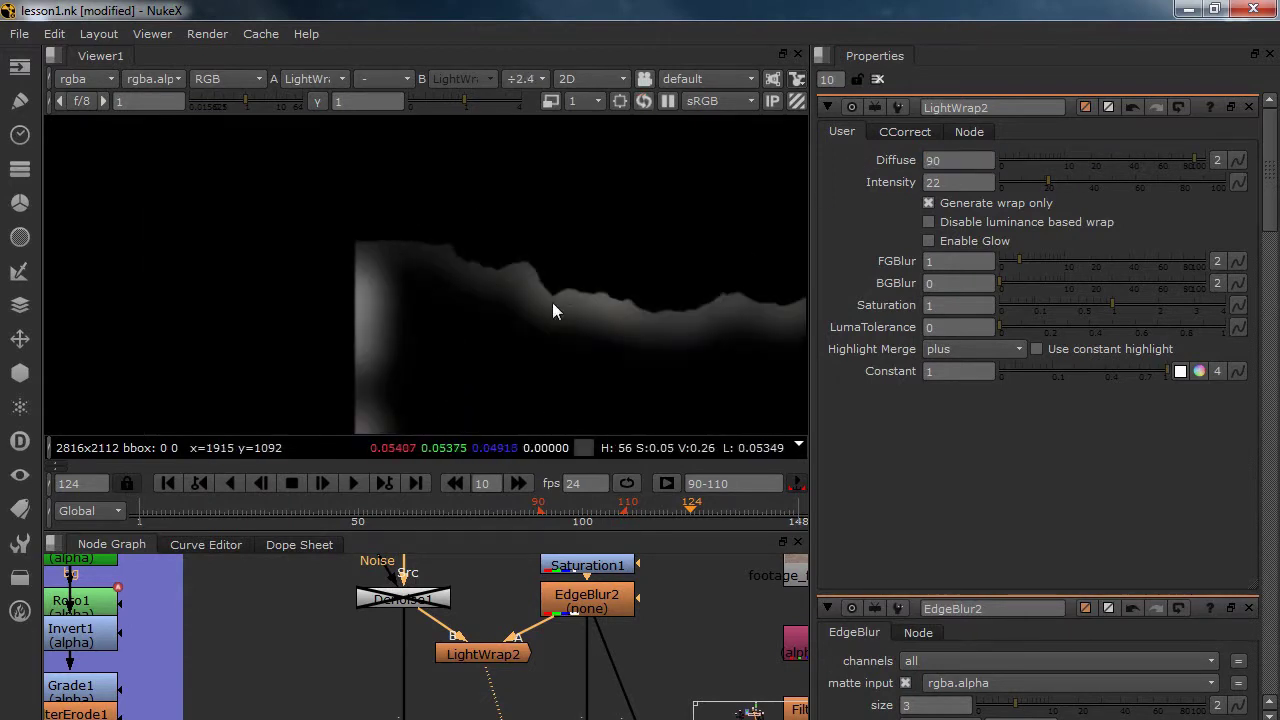
left_click_drag(680, 334, 541, 313)
Add a Merge node set to plus that adds LightWrap2 to the mountain branch after EdgeBlur2, and view its effect
left_click_drag(545, 577, 543, 521)
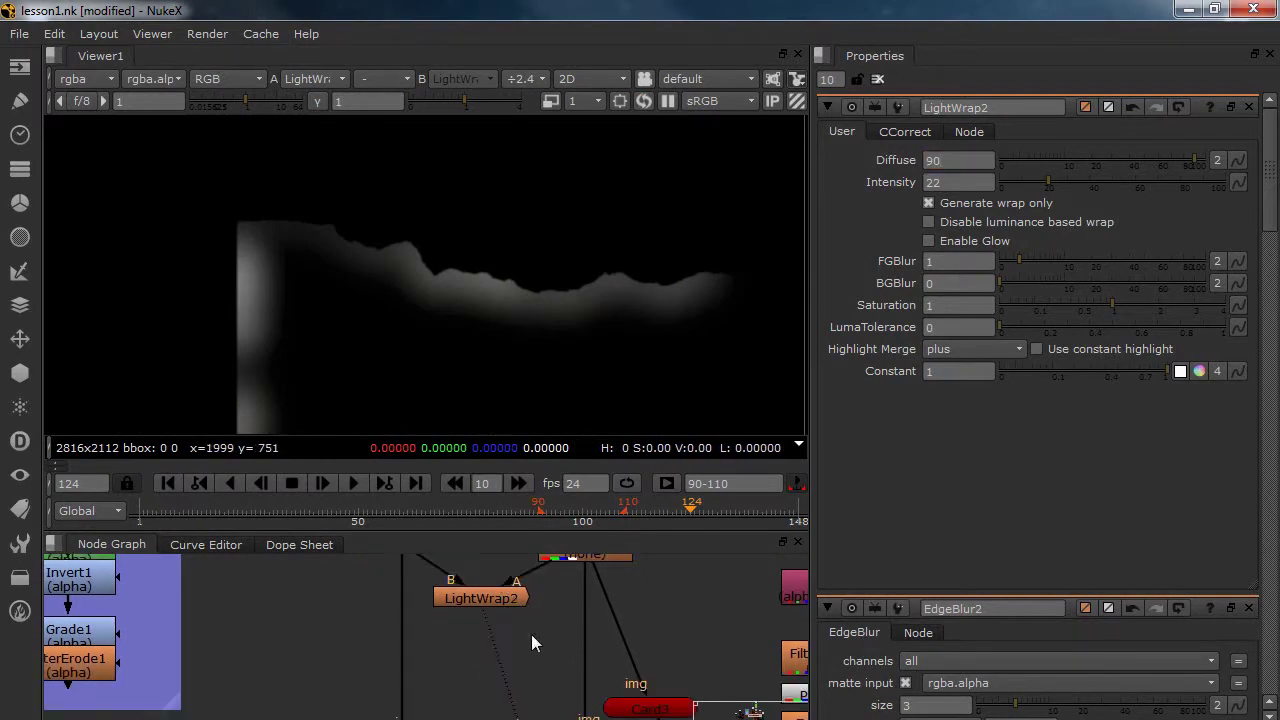
key("m")
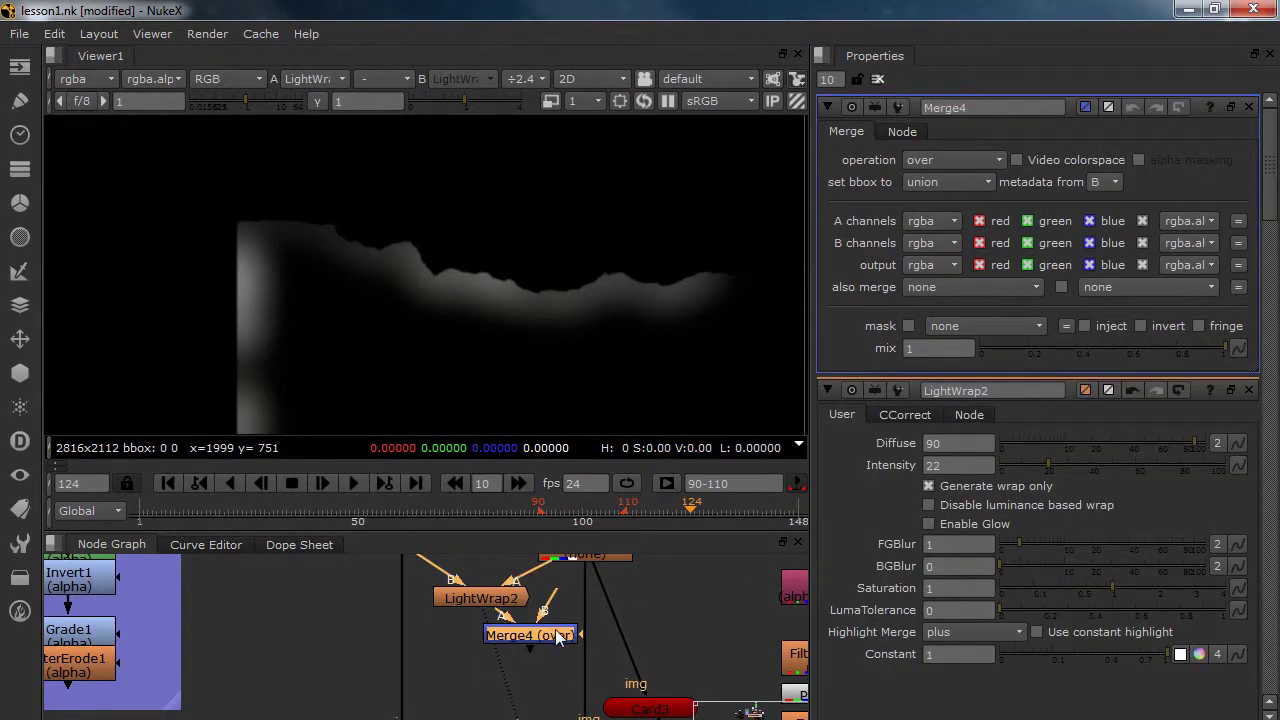
left_click(955, 160)
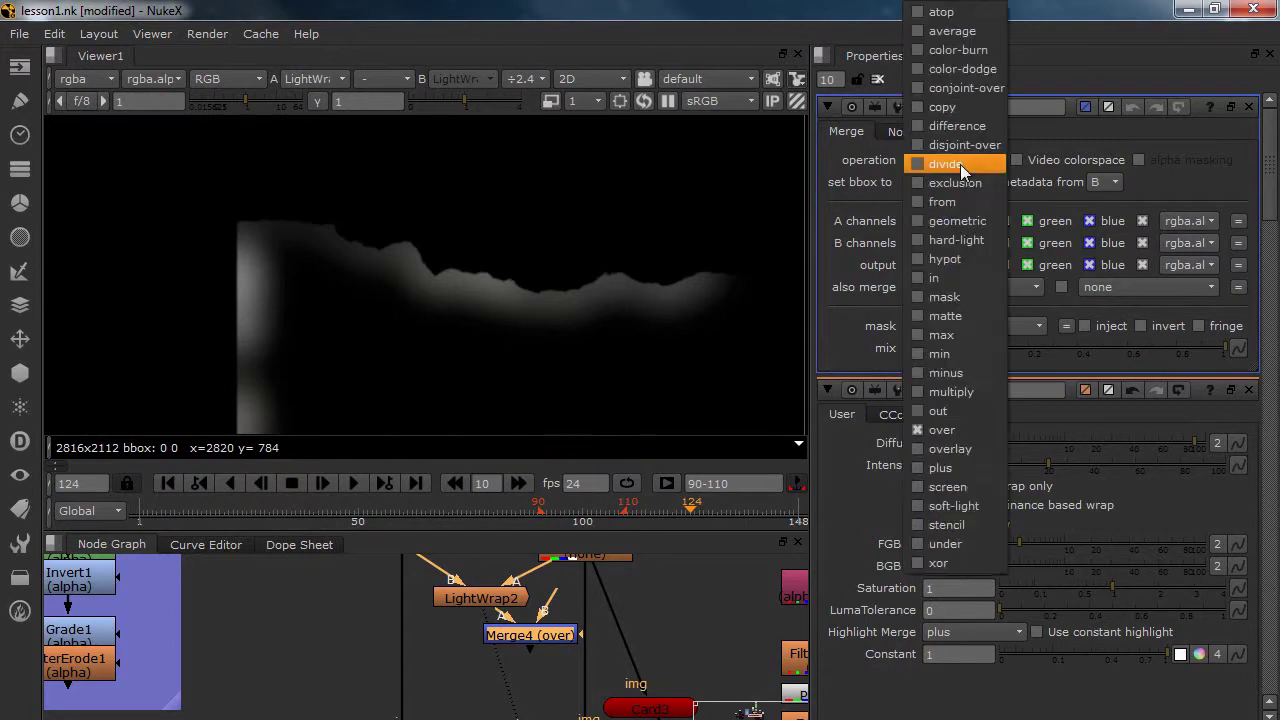
left_click(951, 470)
left_click_drag(582, 634, 588, 618)
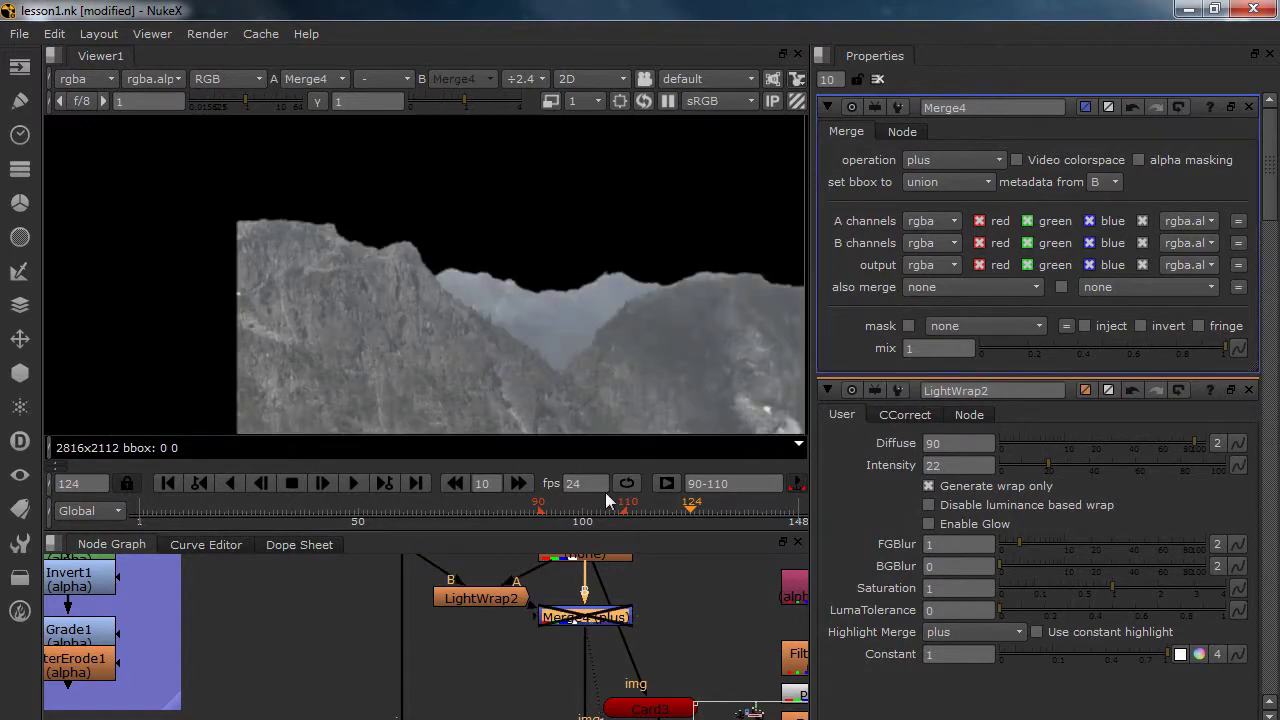
scroll(690, 286, "up", 4)
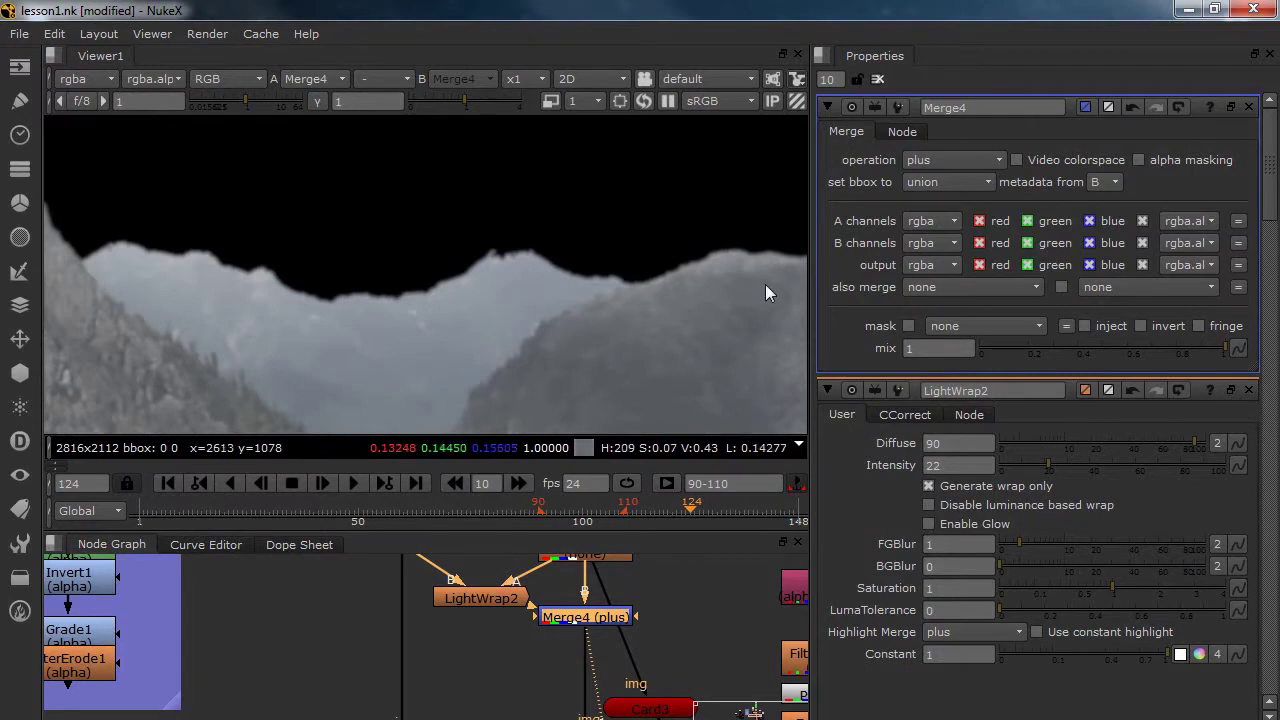
Show the full composite from Merge3 in the viewer
scroll(620, 365, "down", 5)
left_click_drag(584, 714, 581, 555)
scroll(579, 637, "down", 5)
left_click_drag(618, 658, 617, 644)
left_click(620, 655)
key("1")
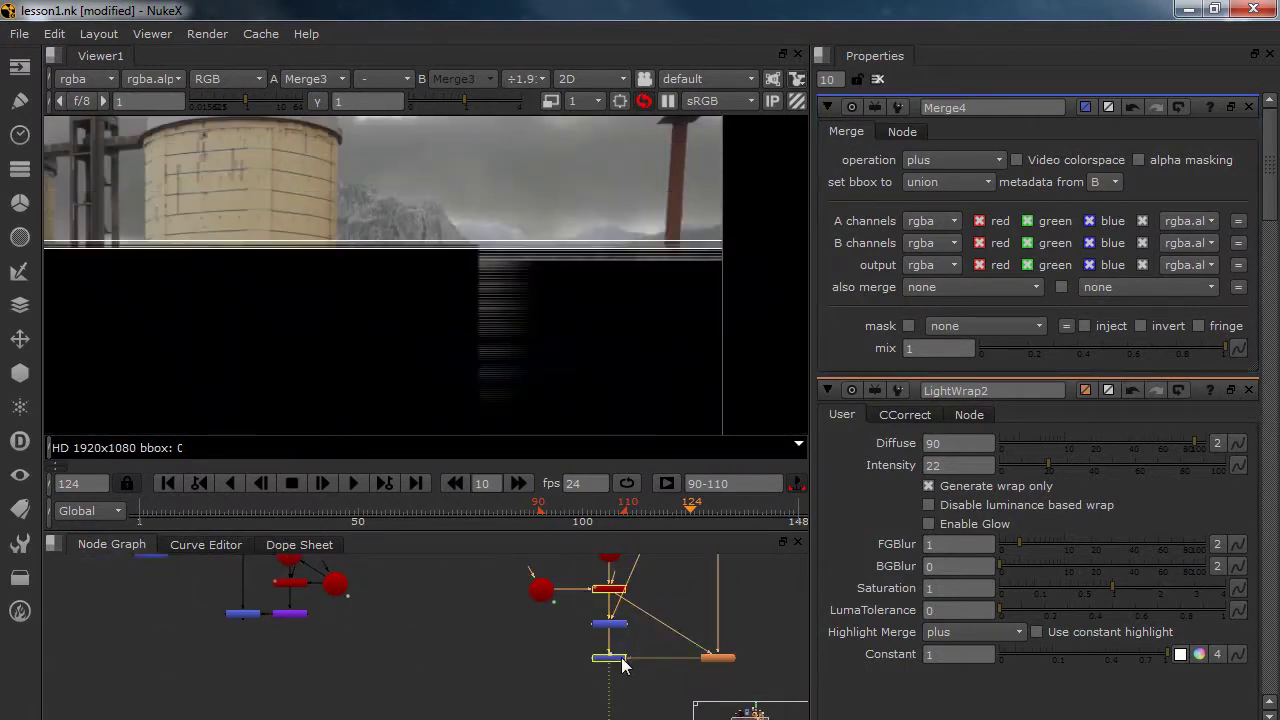
Compare the mountain ridges in the composite with Merge4 disabled and enabled, leaving the light wrap merge enabled
left_click_drag(474, 650, 471, 698)
scroll(518, 585, "down", 3)
left_click_drag(518, 583, 520, 620)
left_click_drag(581, 573, 578, 615)
scroll(578, 615, "up", 4)
scroll(578, 615, "up", 3)
left_click(524, 690)
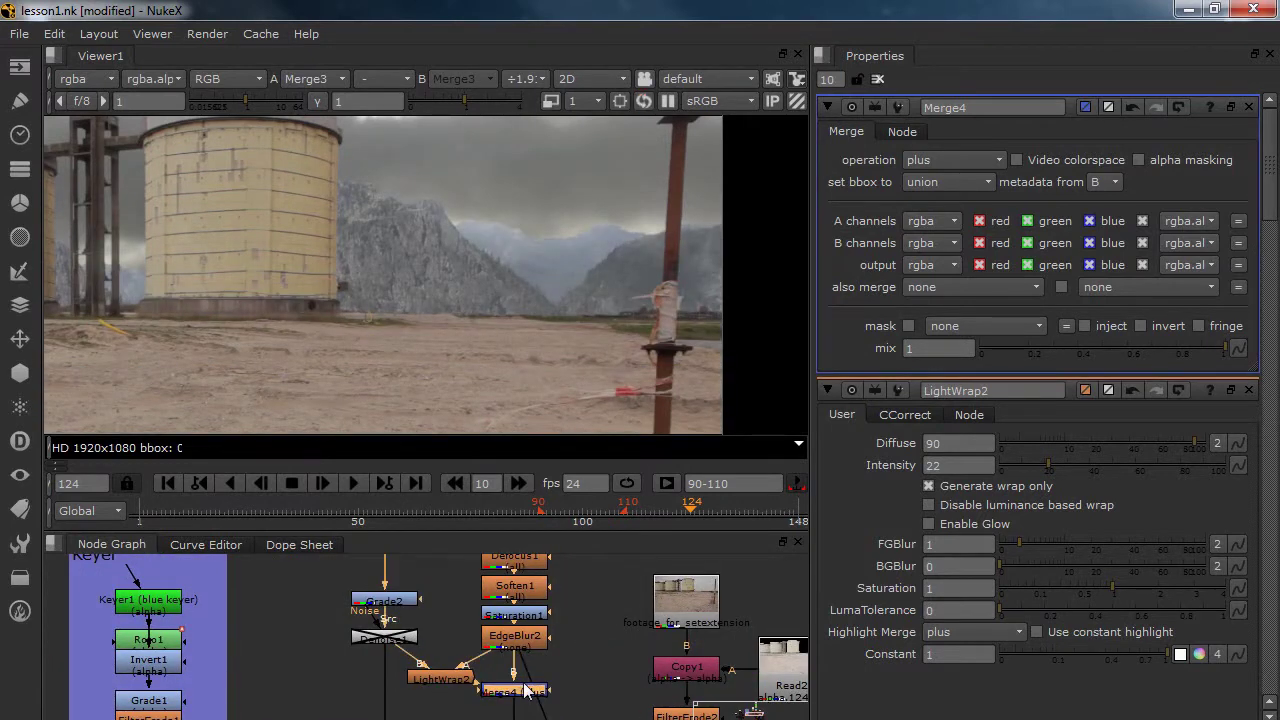
key("d")
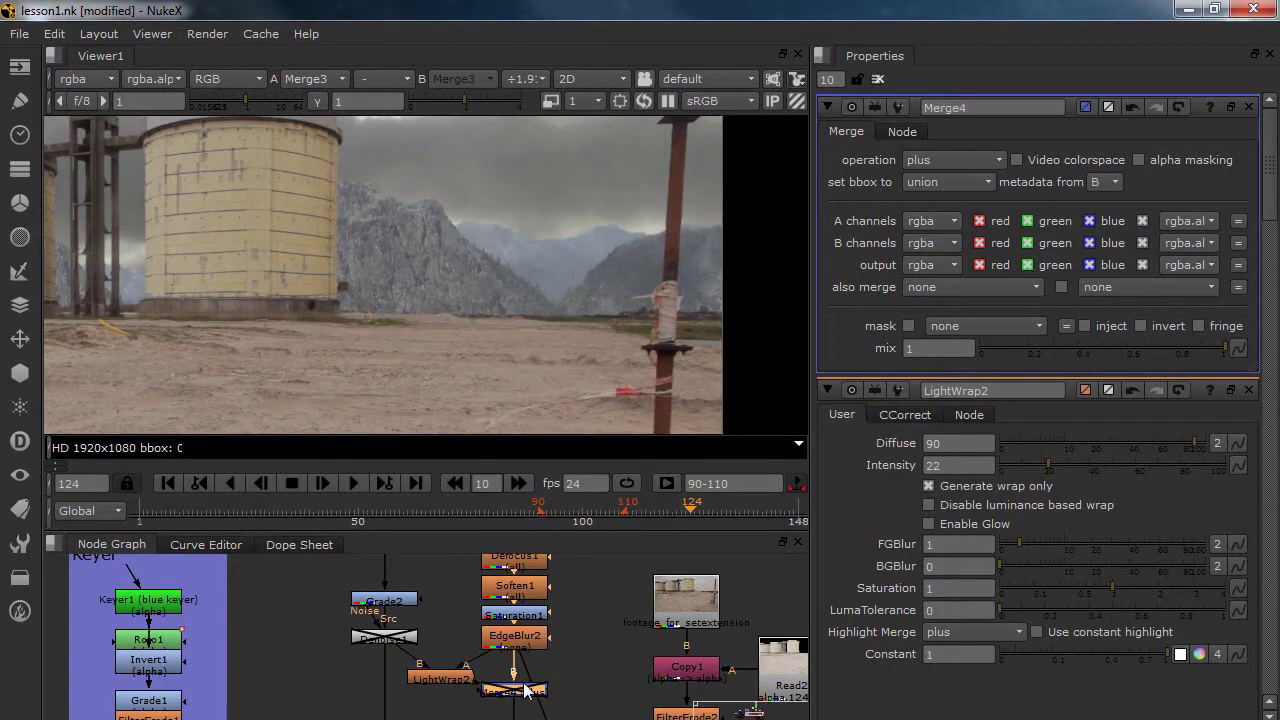
scroll(565, 260, "up", 5)
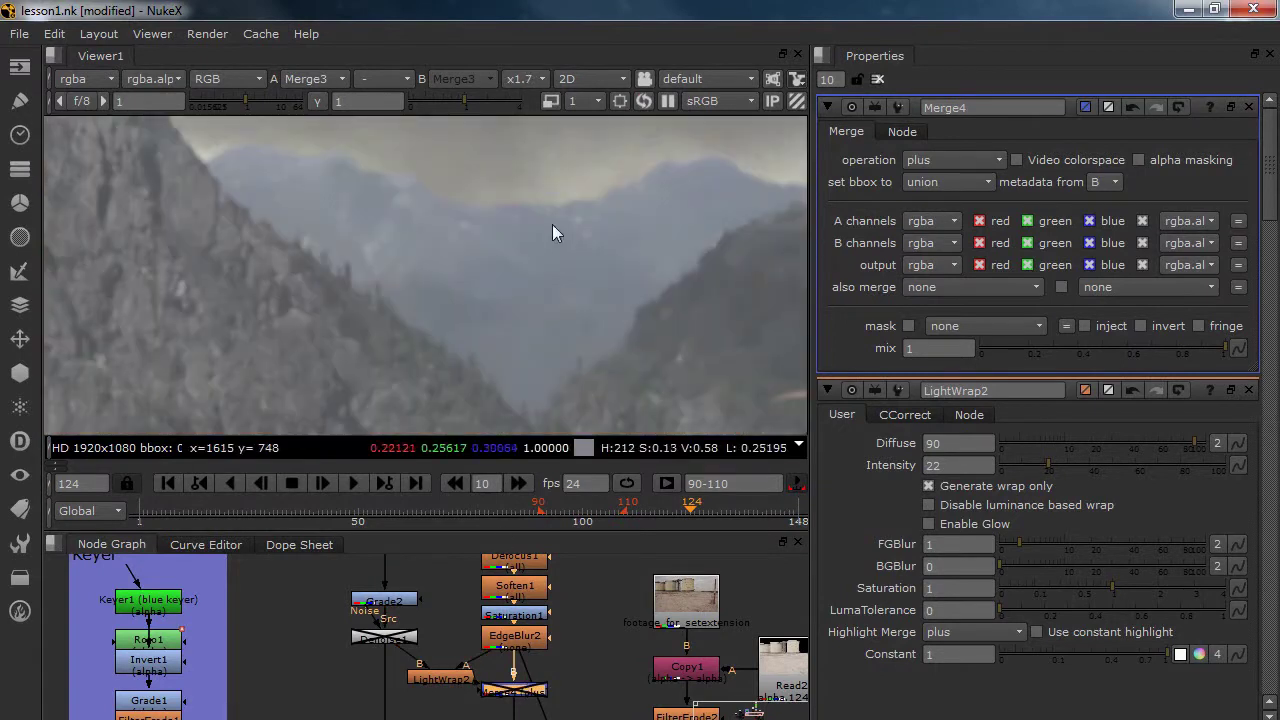
key("d")
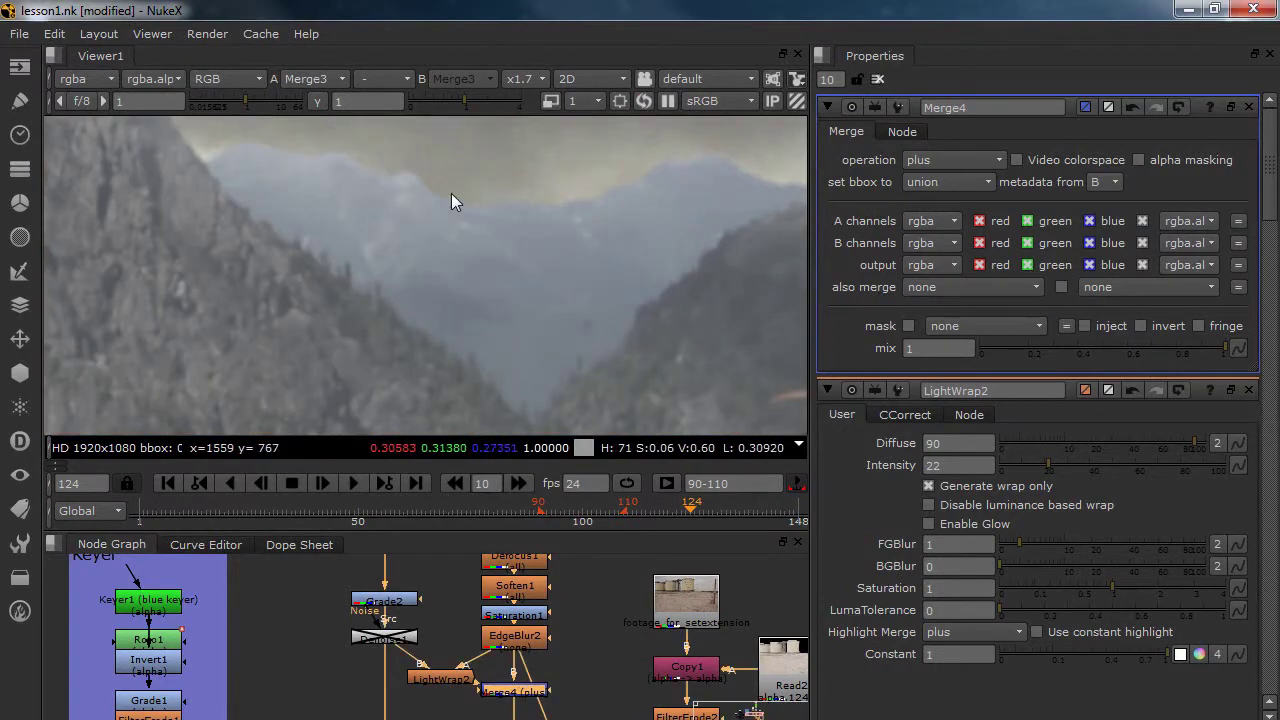
scroll(531, 235, "down", 5)
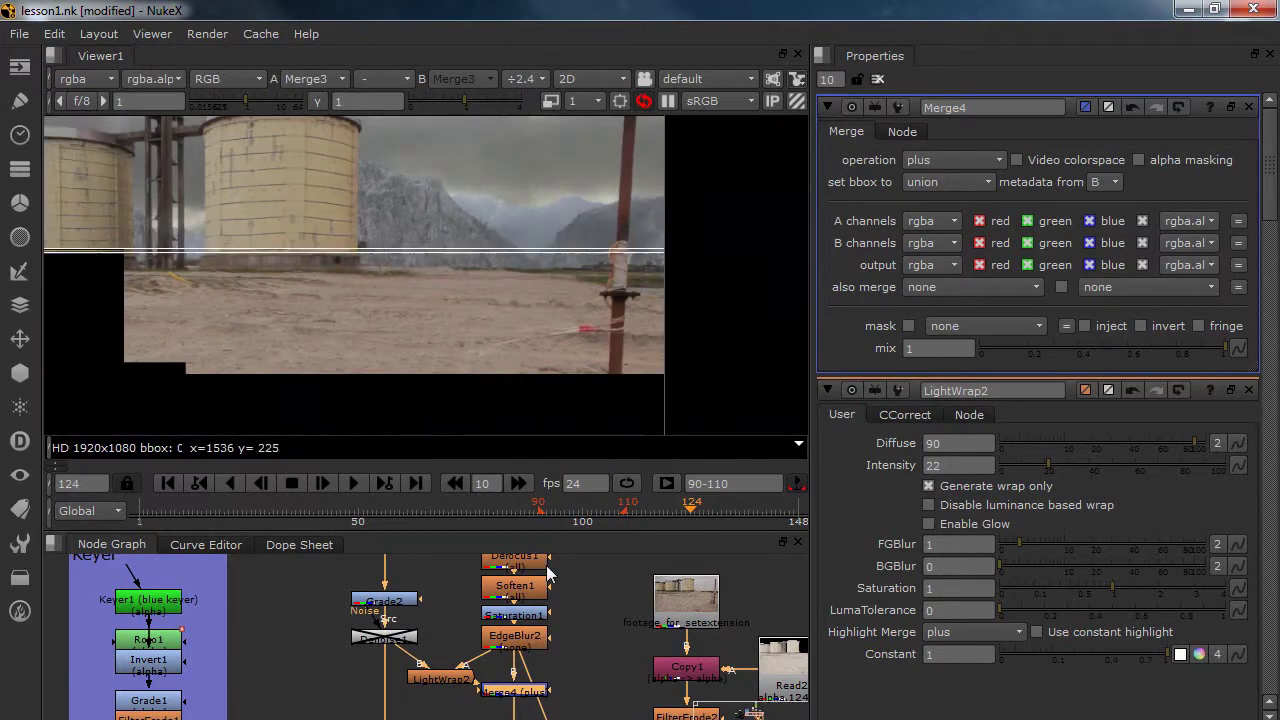
scroll(581, 322, "down", 3)
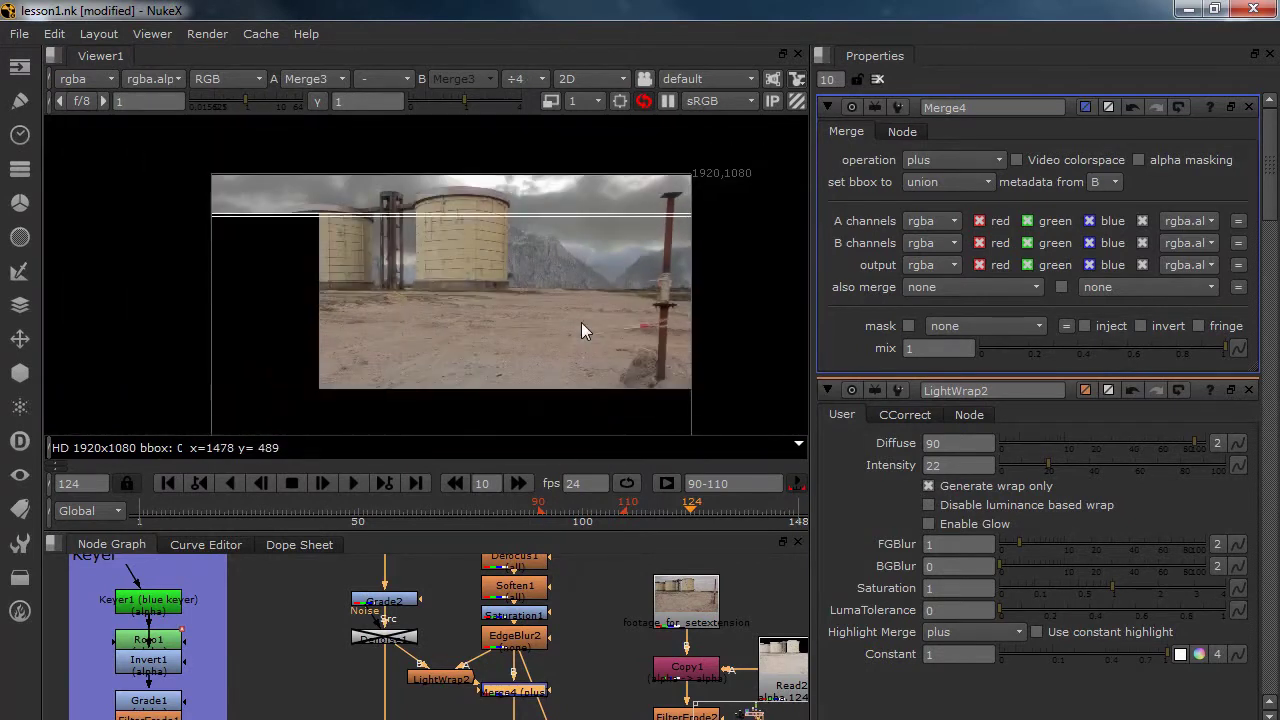
Save the lesson1.nk script
left_click_drag(590, 632, 595, 659)
left_click(595, 659)
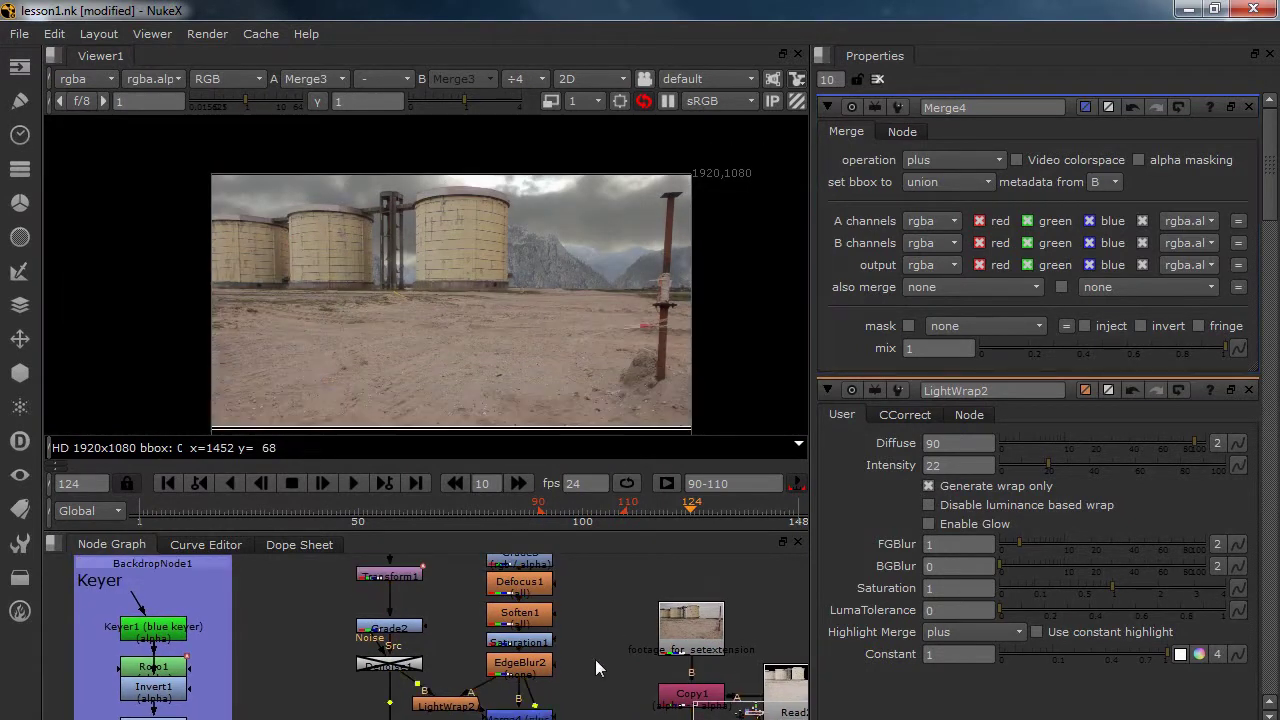
left_click_drag(572, 606, 577, 691)
key("ctrl+s")
Read in f16[1].jpg, place its node beside the mountain branch, and view the jet image
left_click_drag(556, 641, 636, 649)
left_click(475, 610)
key("r")
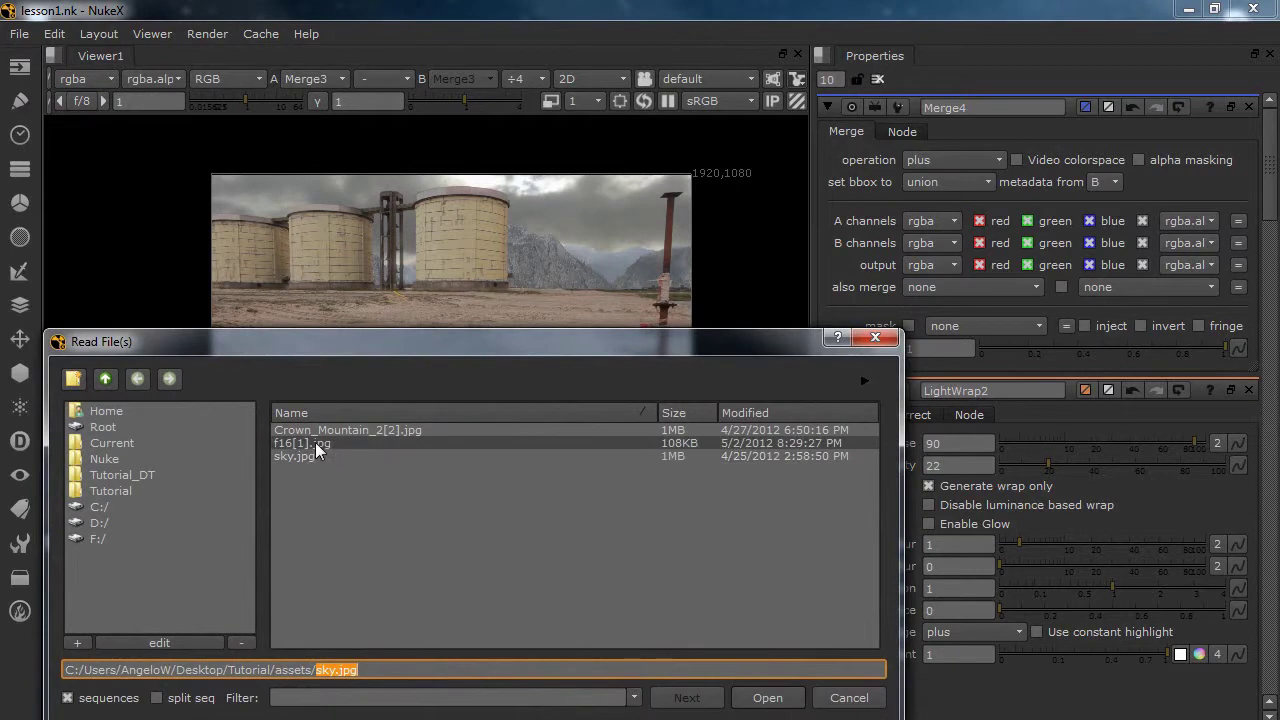
double_click(316, 444)
left_click_drag(372, 612, 585, 625)
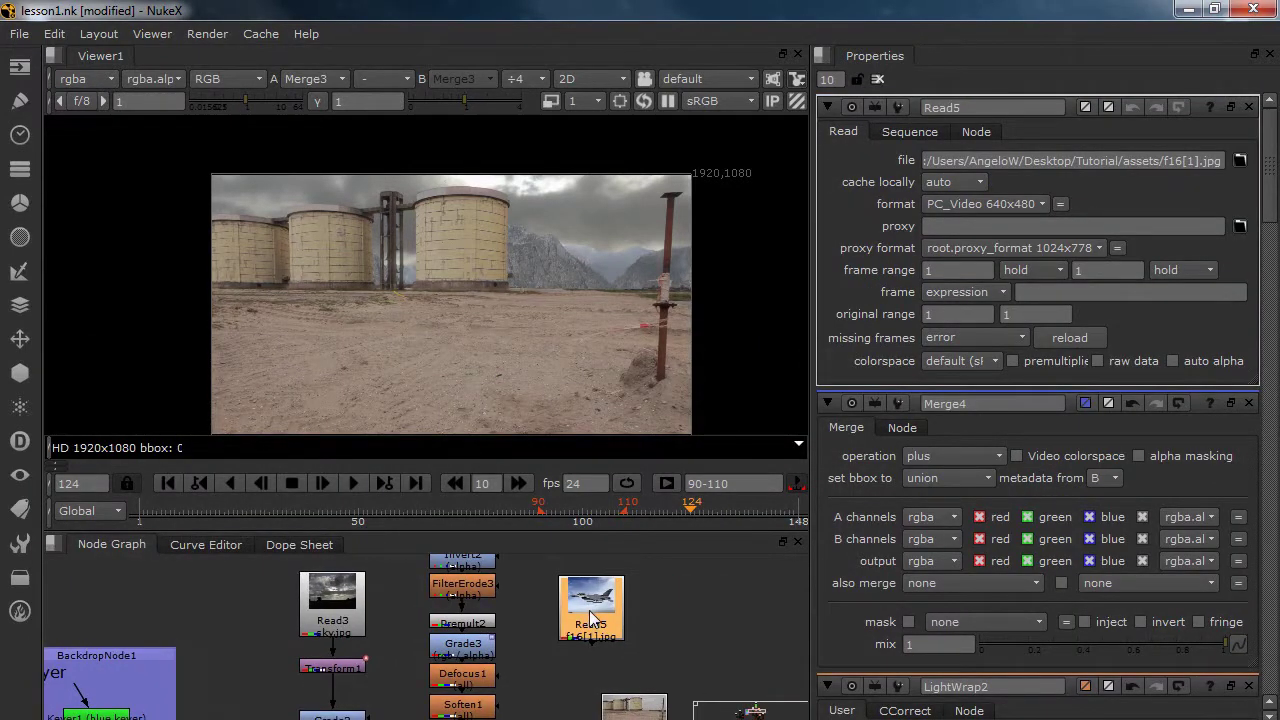
key("1")
scroll(600, 278, "up", 3)
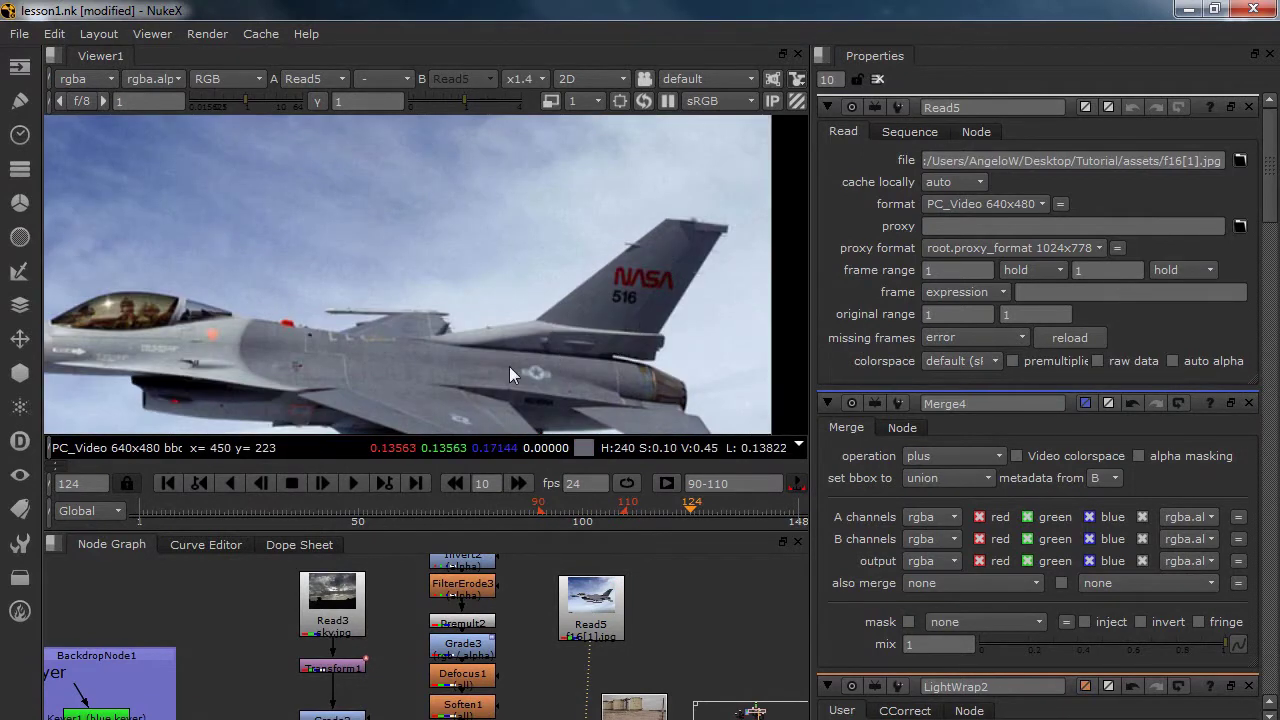
left_click_drag(474, 254, 466, 170)
scroll(446, 198, "down", 3)
left_click_drag(294, 247, 338, 263)
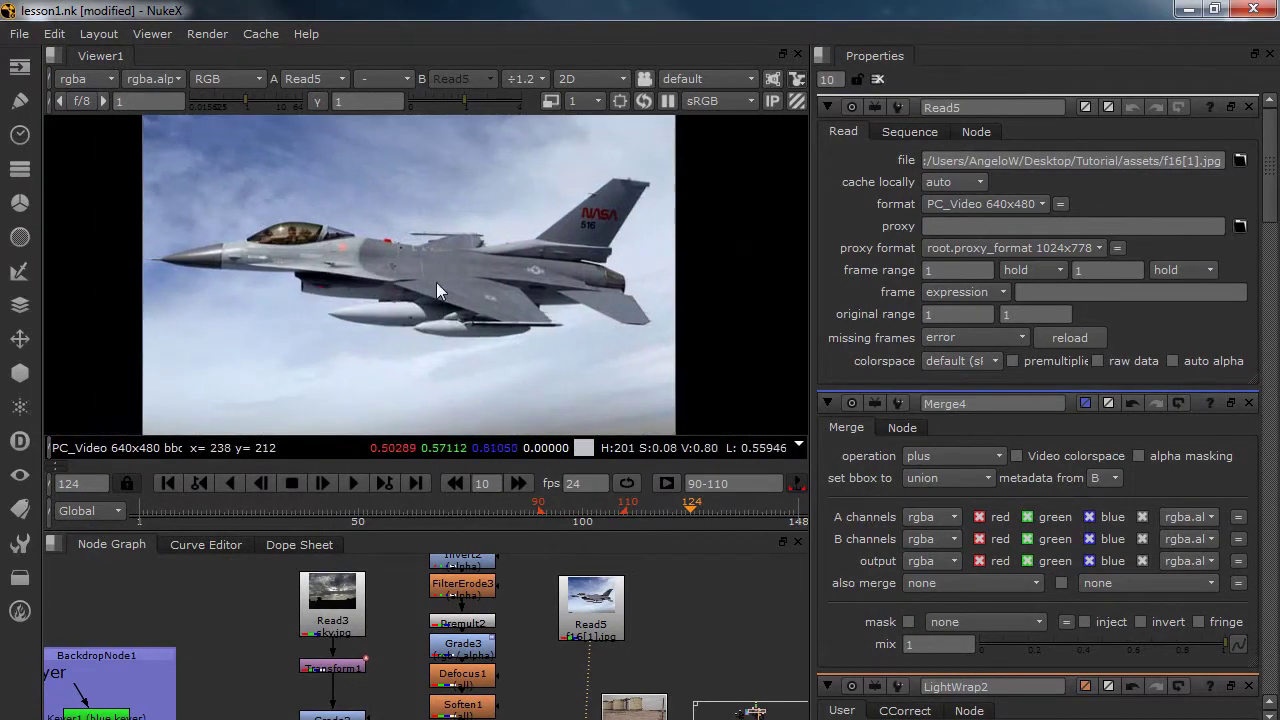
left_click_drag(585, 629, 573, 617)
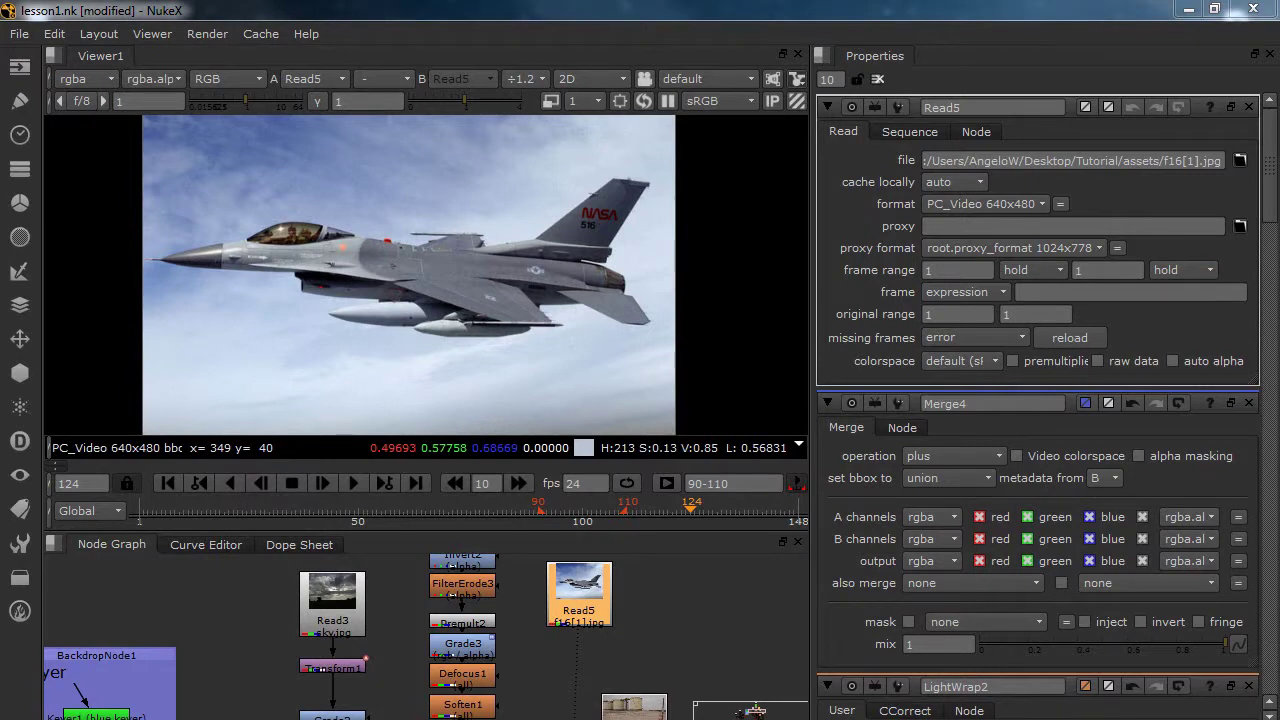
Paste the copied Roto28 and FilterErode8 nodes, connect Roto28's bg input to Read5, and view the jet's matte
left_click(661, 601)
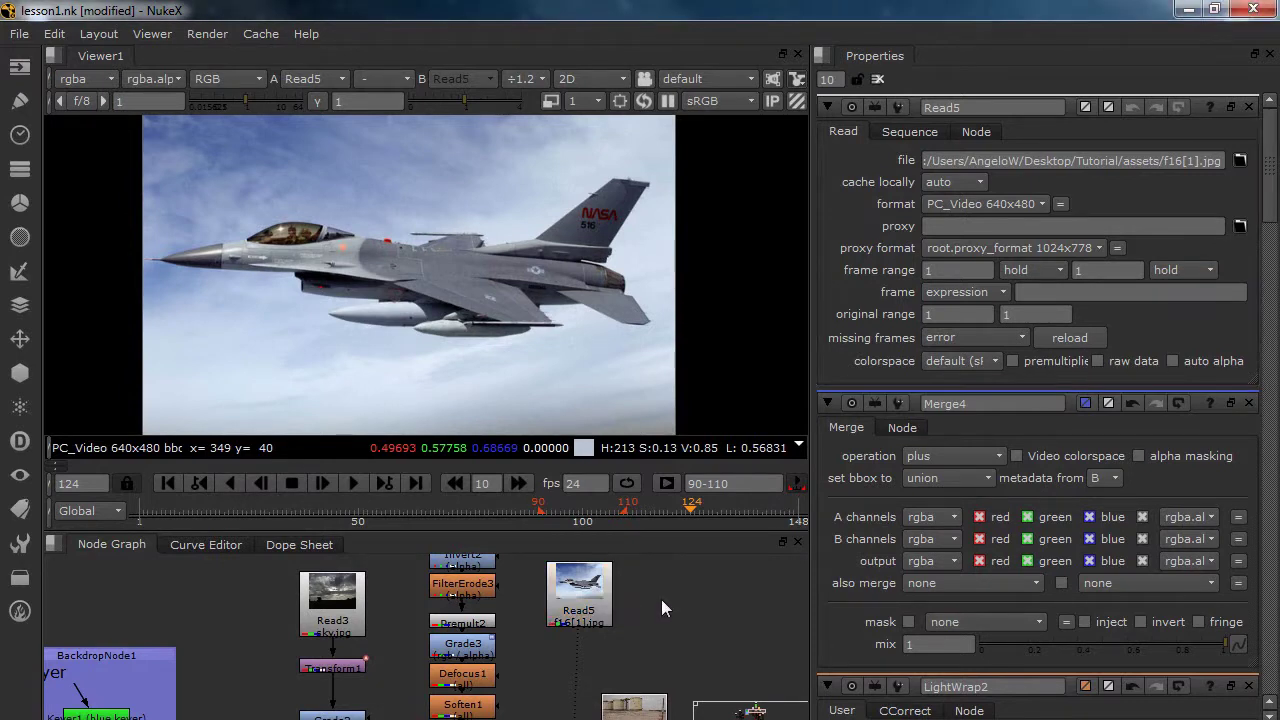
key("ctrl+v")
left_click_drag(582, 590, 593, 532)
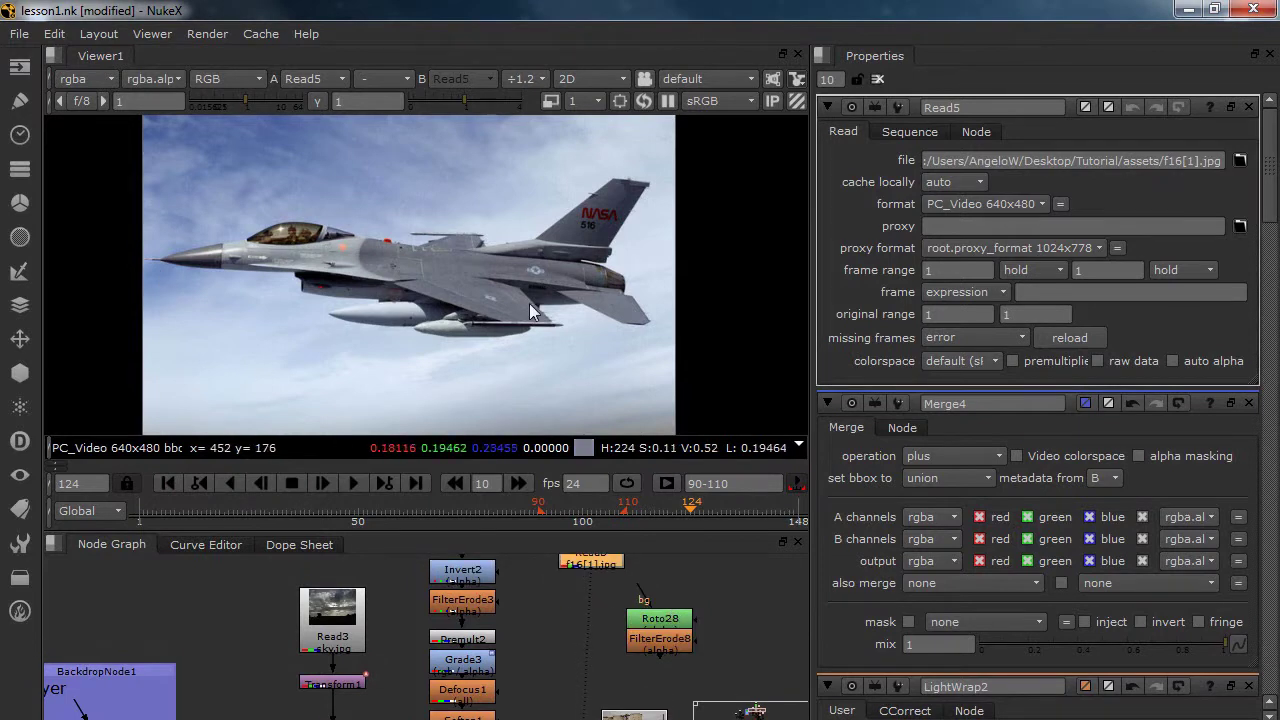
left_click_drag(658, 635, 662, 607)
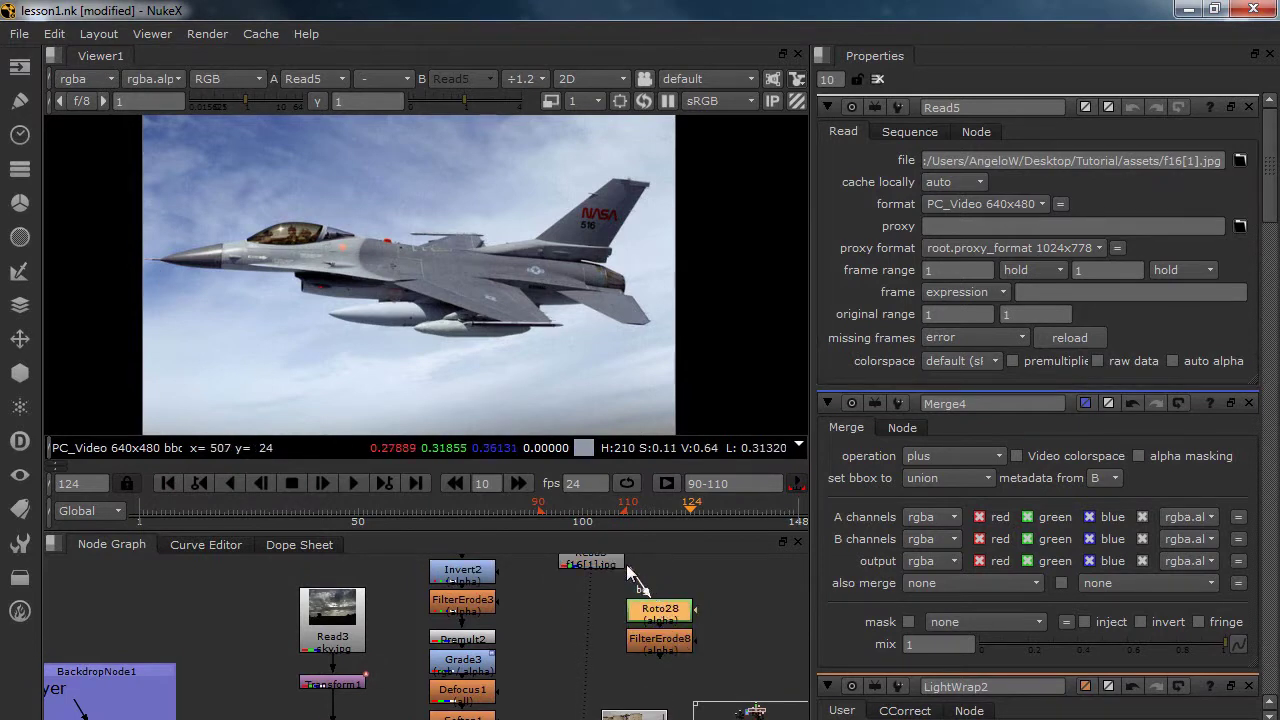
left_click(655, 637)
key("1")
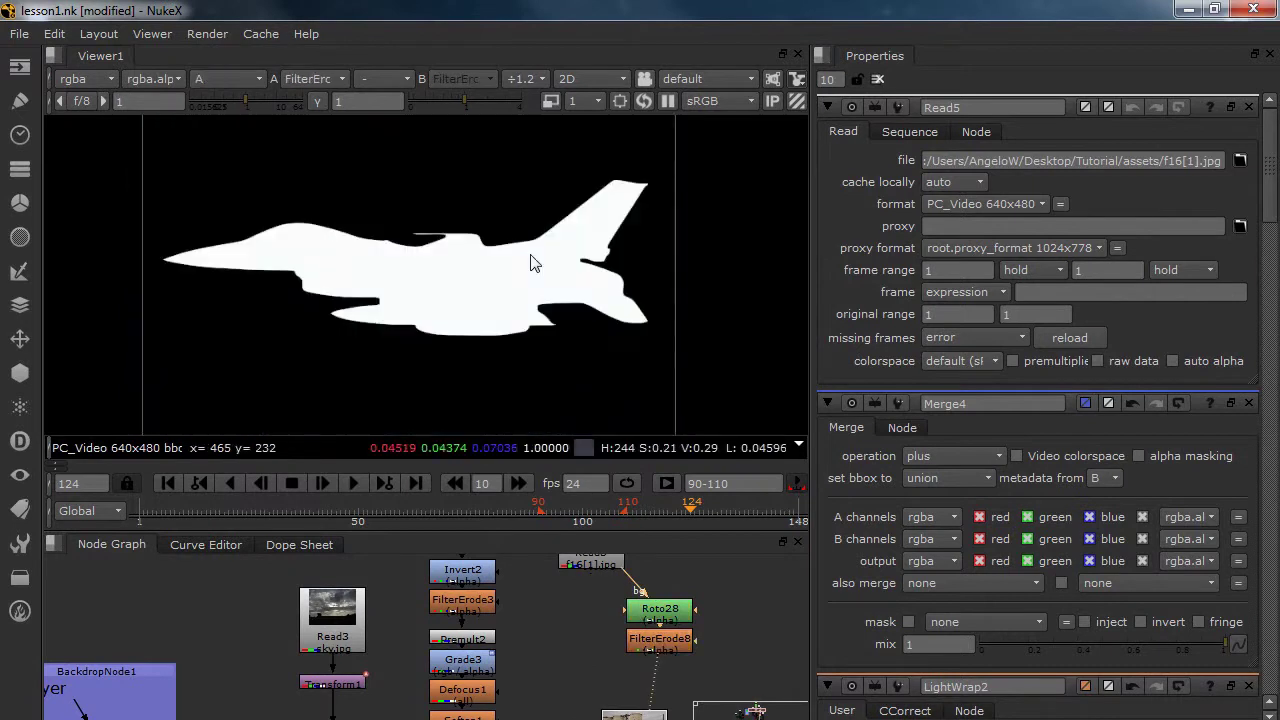
Add a Premult node after FilterErode8 and line up the jet's matte nodes beneath Read5
key("Tab")
type("premult")
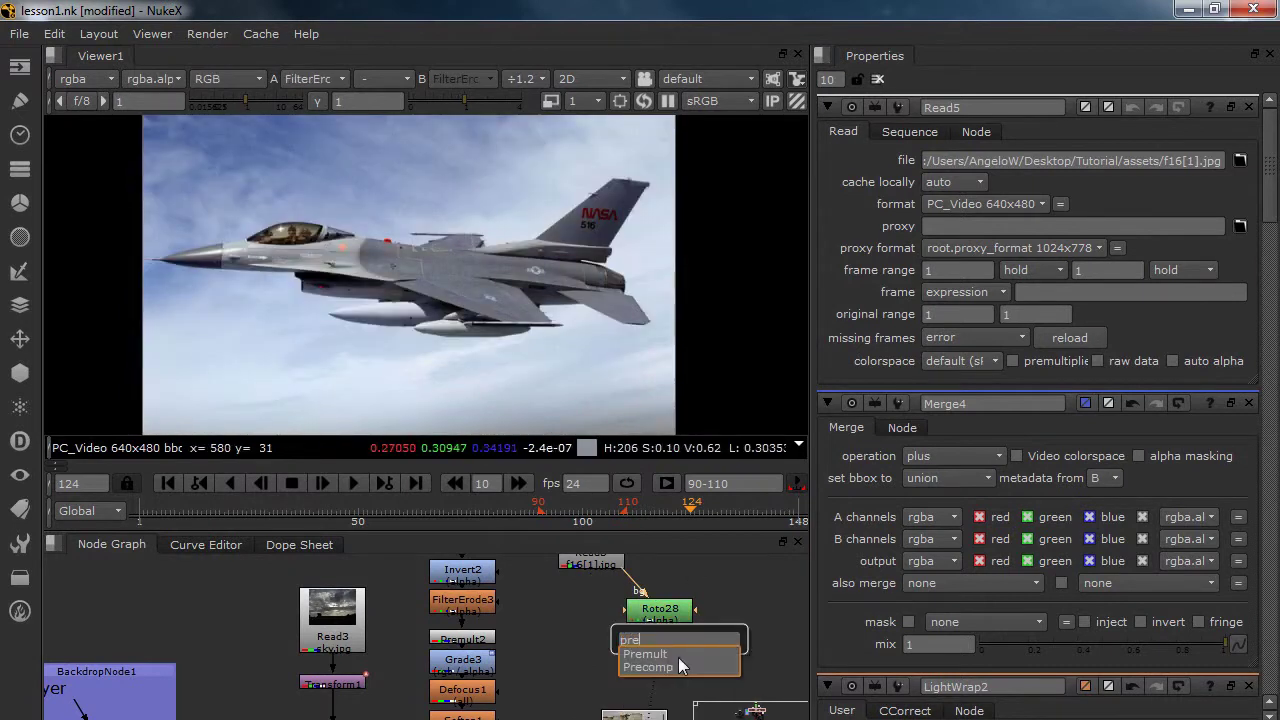
key("Return")
left_click_drag(614, 590, 702, 703)
mouse_move(675, 623)
left_mouse_down()
mouse_move(606, 615)
mouse_move(637, 643)
left_mouse_up()
Move the jet's node branch to the space between the Keyer backdrop and the sky branch
scroll(607, 612, "down", 3)
left_click_drag(595, 568, 661, 691)
left_click_drag(643, 610, 462, 618)
scroll(490, 650, "down", 6)
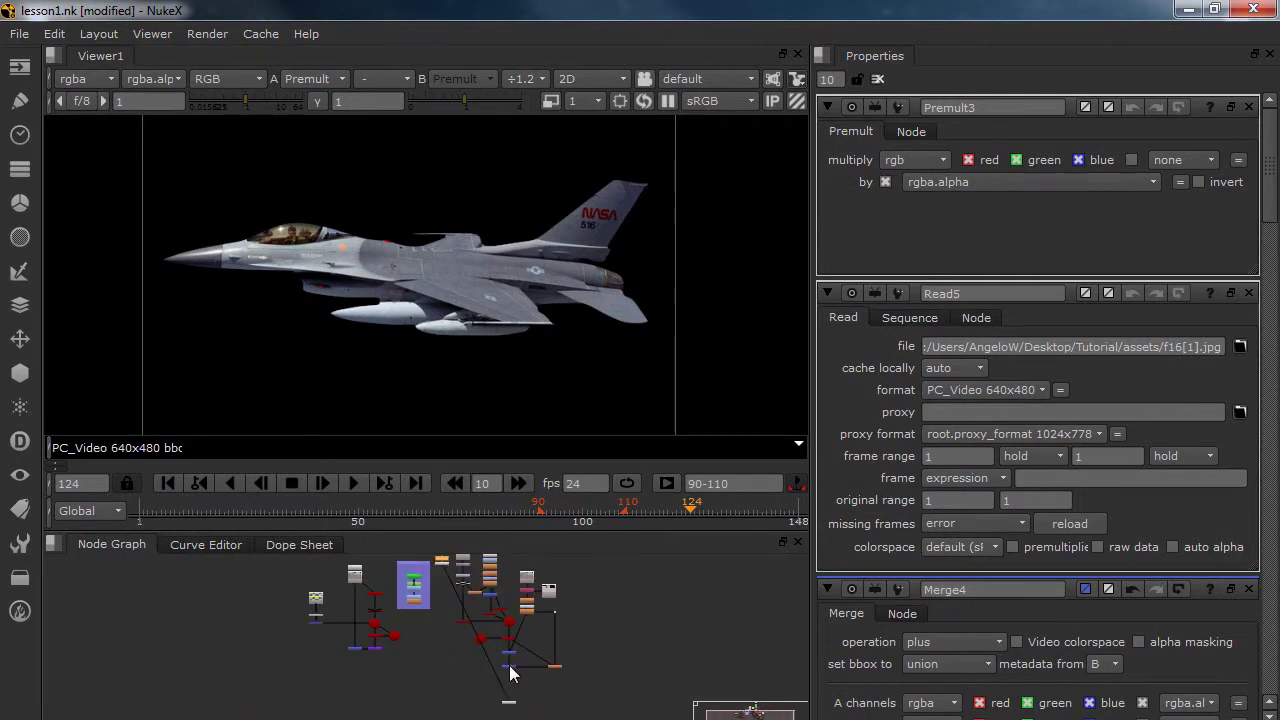
Move the whole set-extension node tree well to the right of the jet's branch in the node graph
left_click_drag(511, 672, 530, 678)
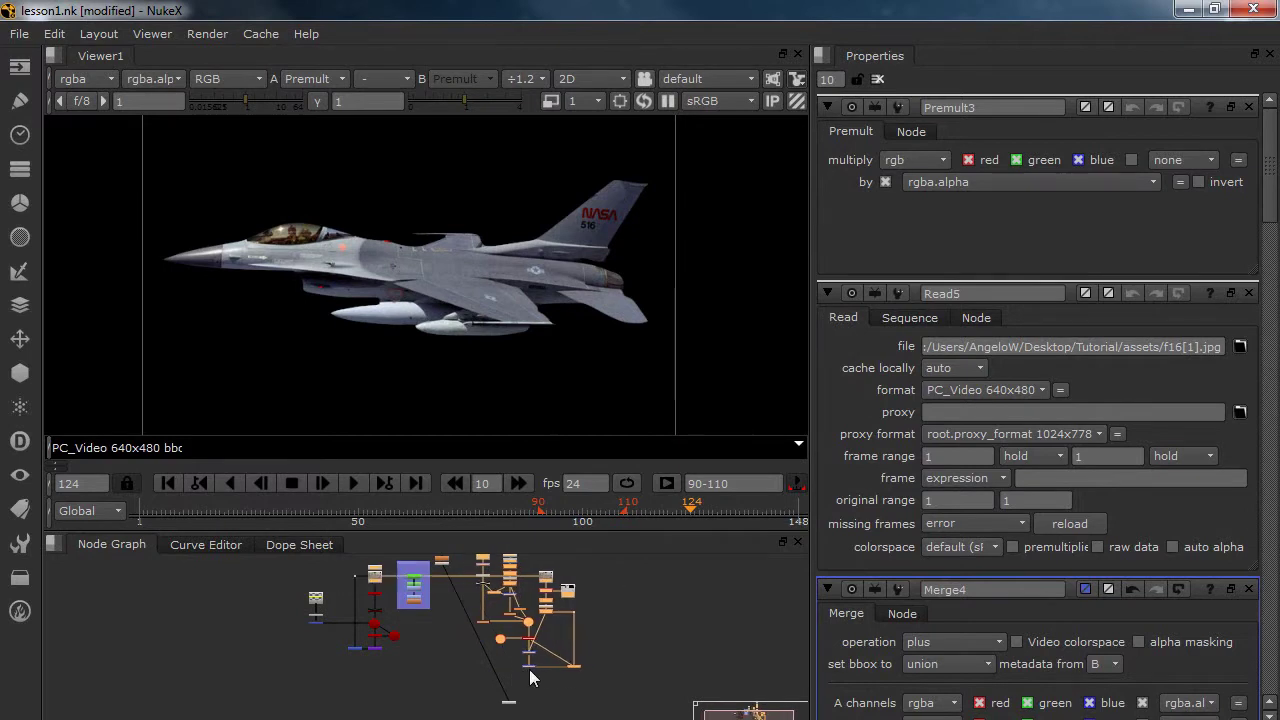
left_click_drag(647, 705, 480, 579)
scroll(602, 661, "down", 2)
left_click_drag(620, 712, 493, 543)
left_click_drag(534, 583, 687, 583)
left_click_drag(480, 593, 511, 645)
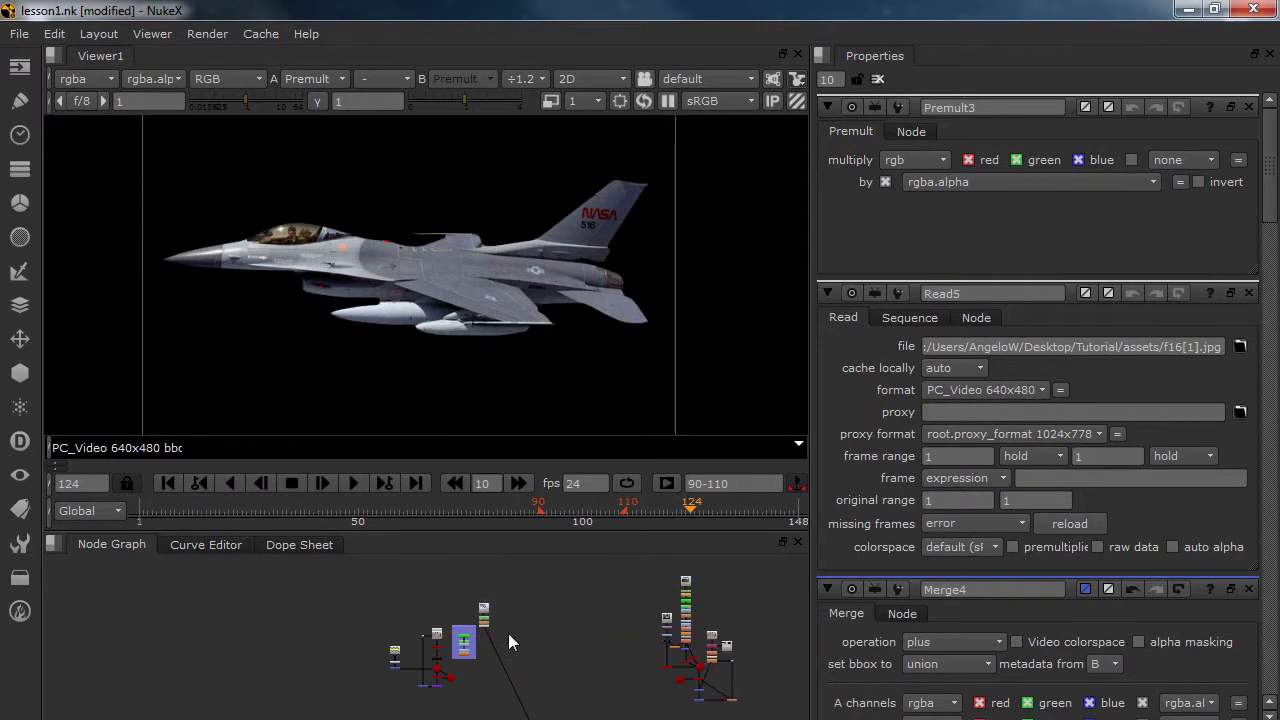
Move the jet's node branch across the node graph and place it beside the Read3 sky branch
left_click(484, 614)
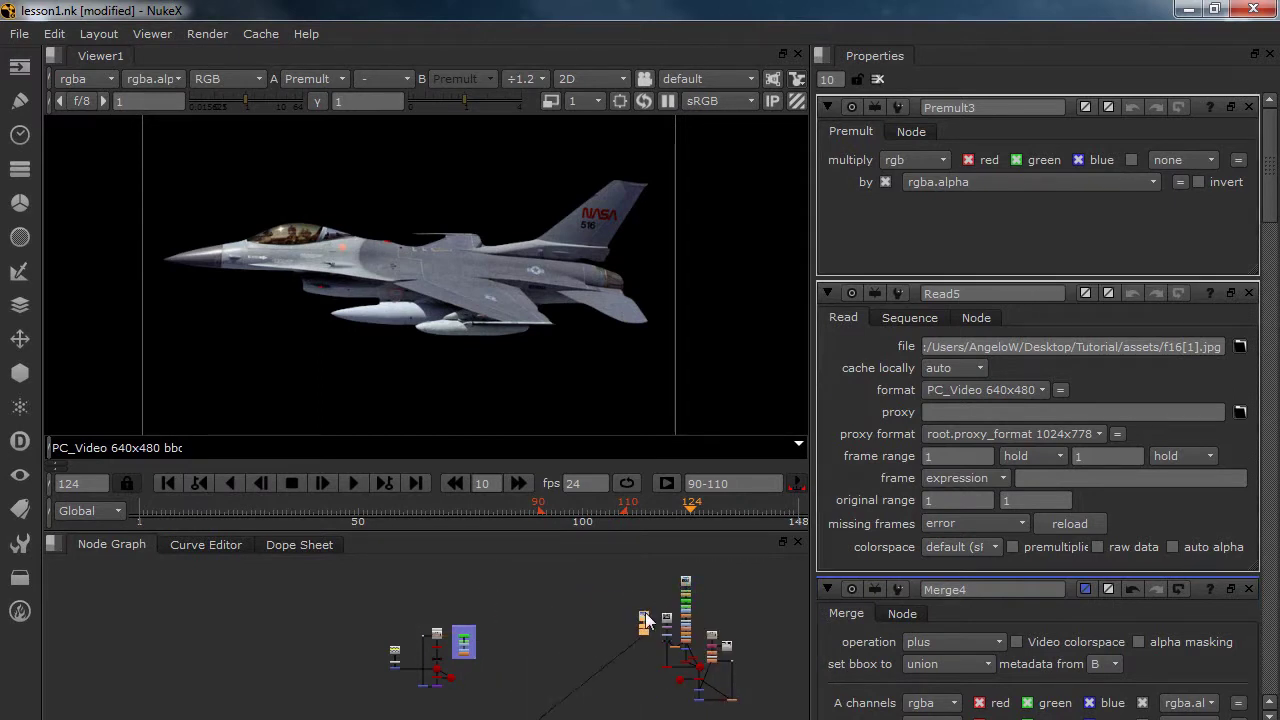
scroll(643, 625, "up", 5)
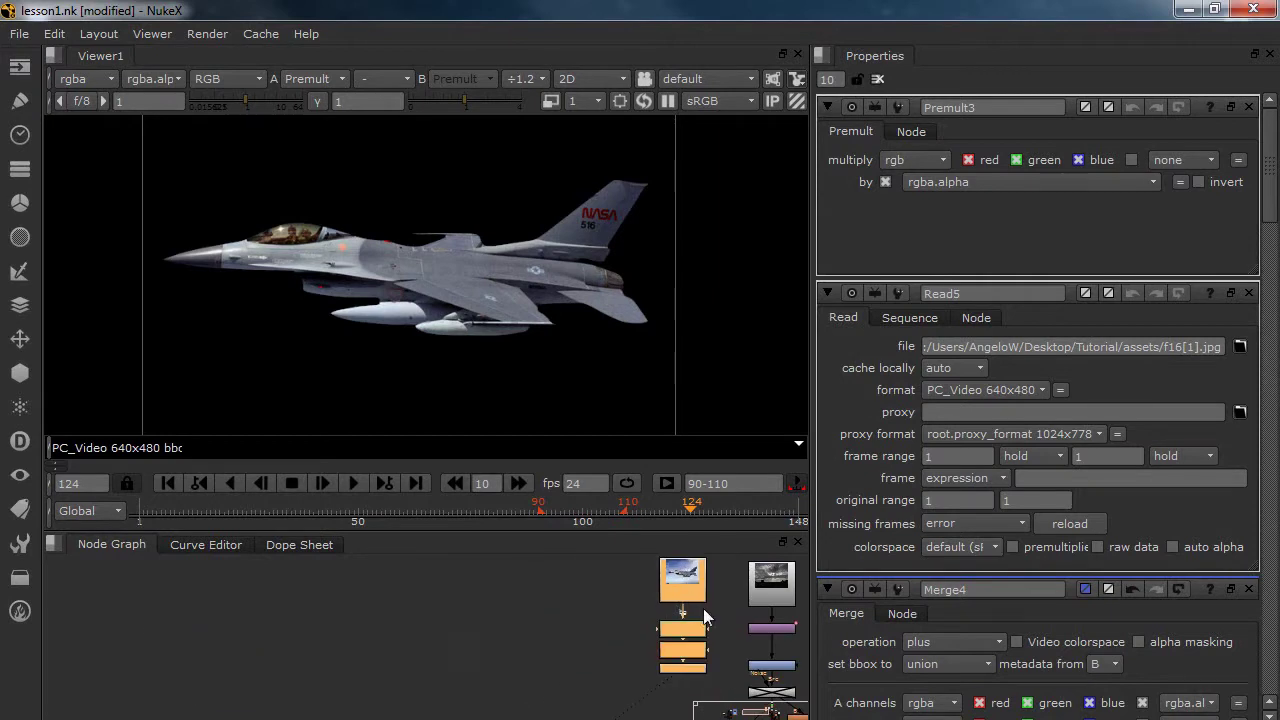
left_click_drag(697, 628, 557, 596)
scroll(567, 645, "up", 1)
mouse_move(558, 652)
left_mouse_down()
mouse_move(530, 705)
mouse_move(444, 500)
left_mouse_up()
left_click_drag(517, 608, 498, 556)
Add a Merge node after Premult3 and insert it into the sky branch between Transform1 and Grade2
left_click(515, 676)
left_click_drag(535, 638, 507, 634)
key("m")
left_click_drag(585, 573, 590, 612)
left_click(590, 611)
left_click_drag(589, 659, 589, 638)
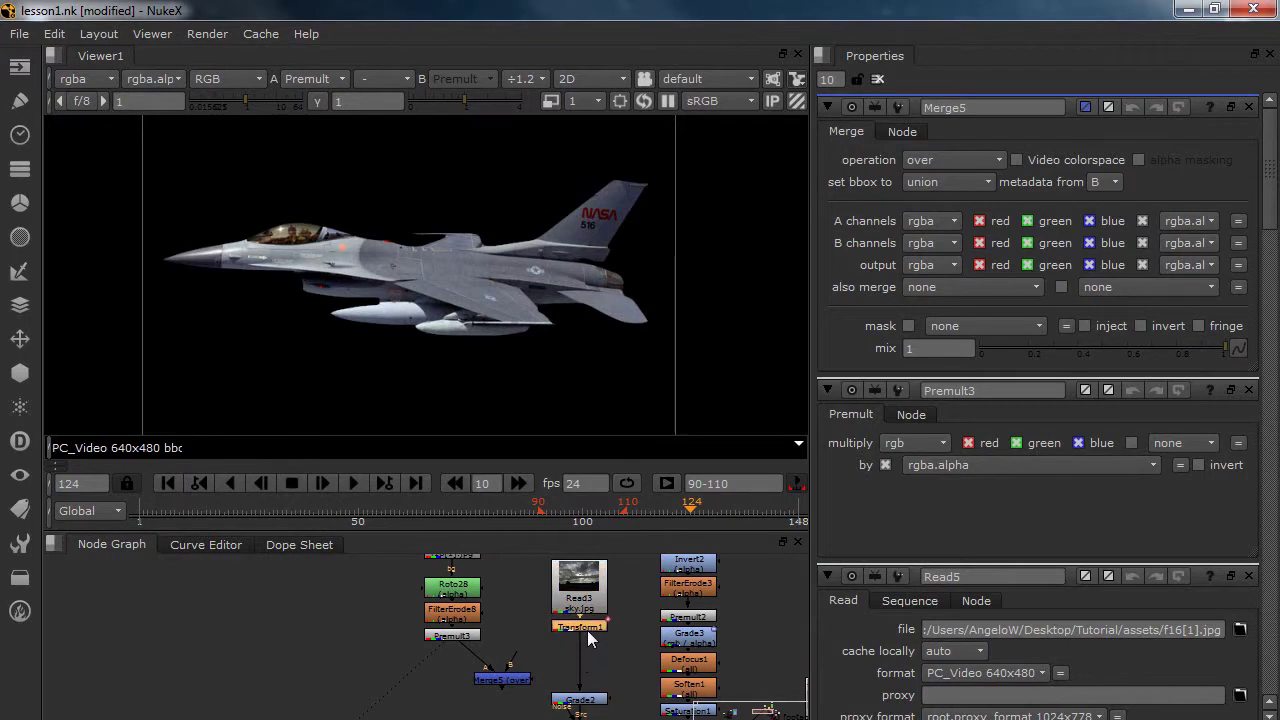
left_click_drag(512, 681, 584, 614)
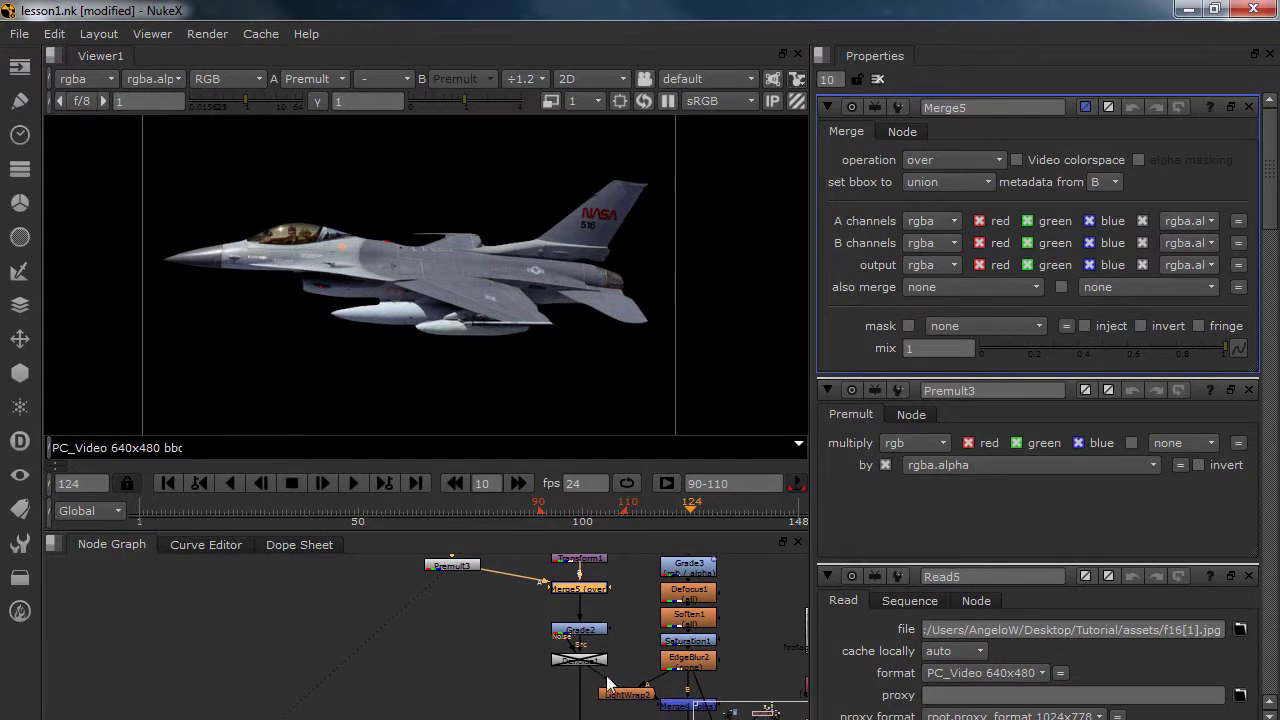
View Grade2's output with the jet merged in, and toggle the grade off and on to compare
left_click(588, 632)
key("1")
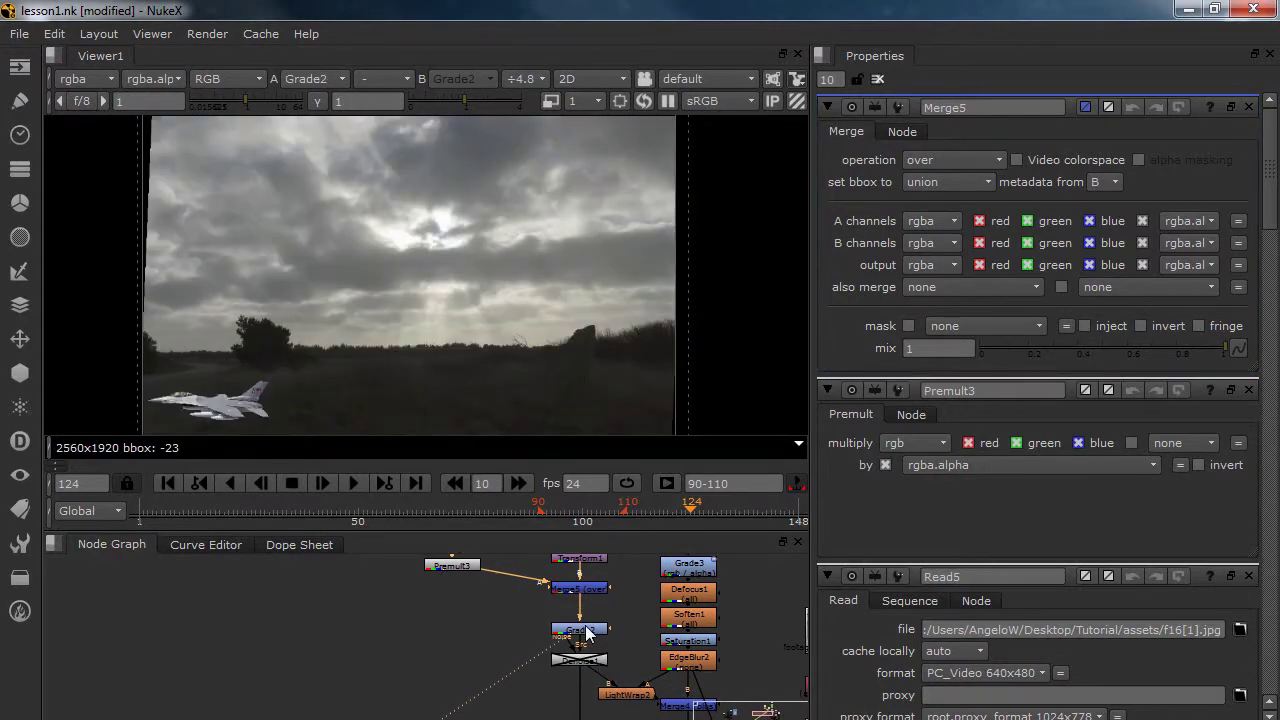
left_click(590, 631)
key("d")
key("d")
Reinsert Merge5 below Denoise1 in the sky branch, route the jet's pipe through a corner dot, and view the merge
left_click(584, 590)
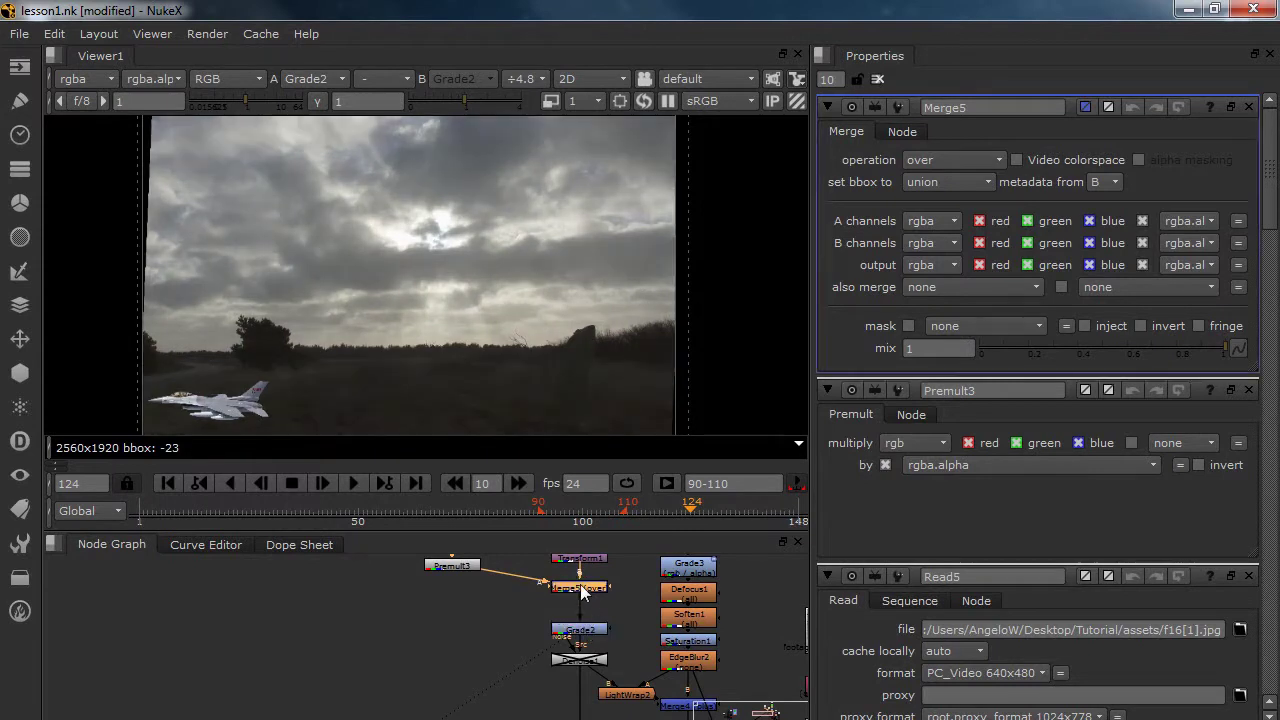
left_click_drag(590, 566, 529, 613)
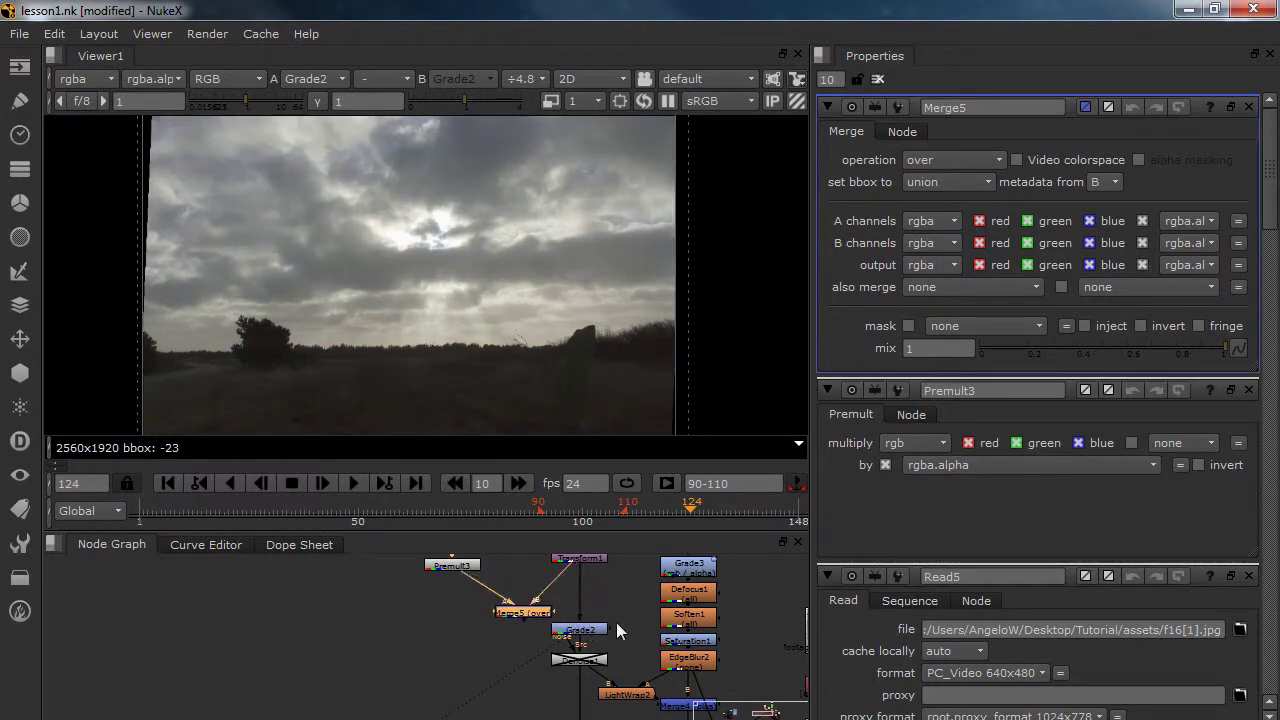
left_click_drag(587, 667, 533, 564)
scroll(541, 620, "down", 3)
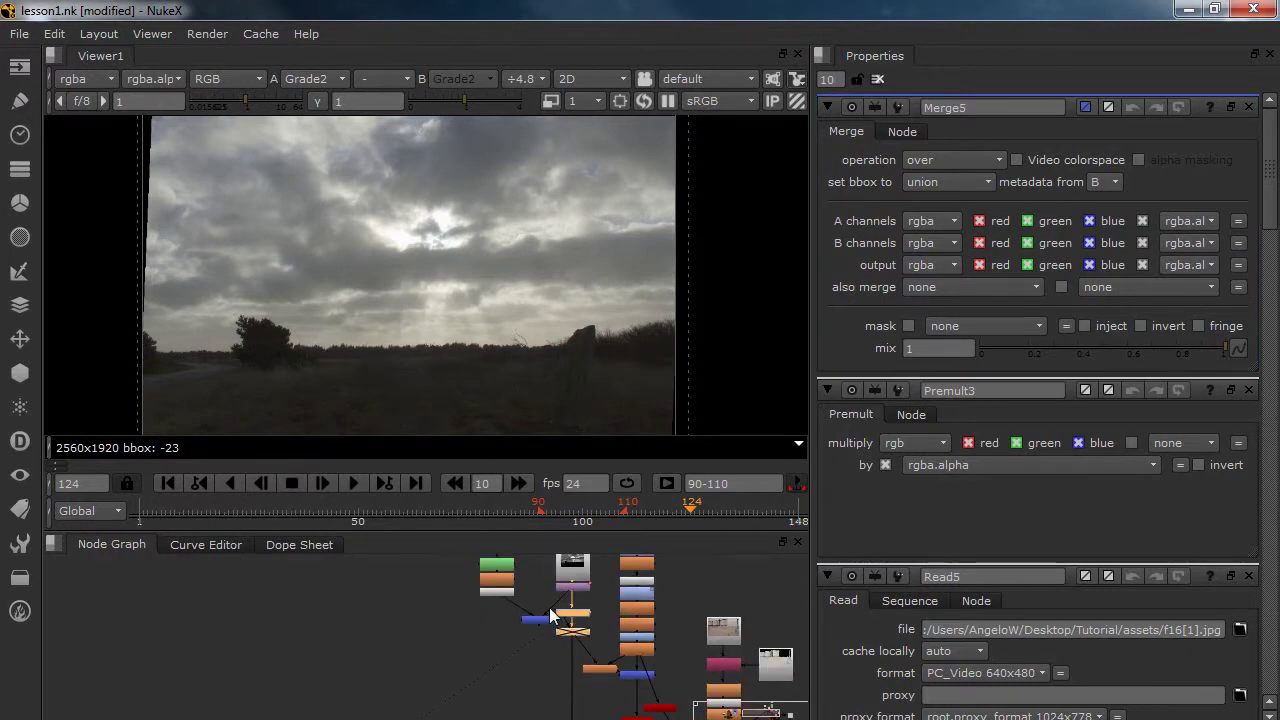
left_click_drag(540, 627, 574, 707)
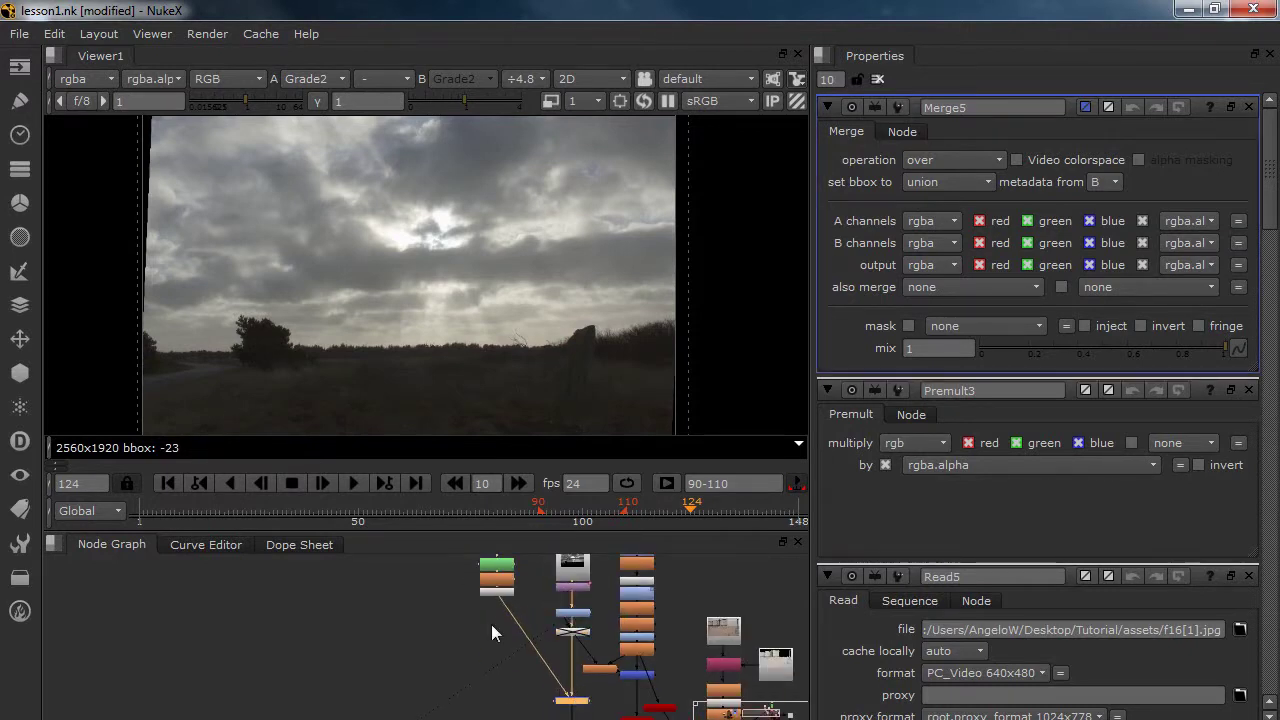
left_click_drag(537, 662, 499, 704)
left_click(576, 703)
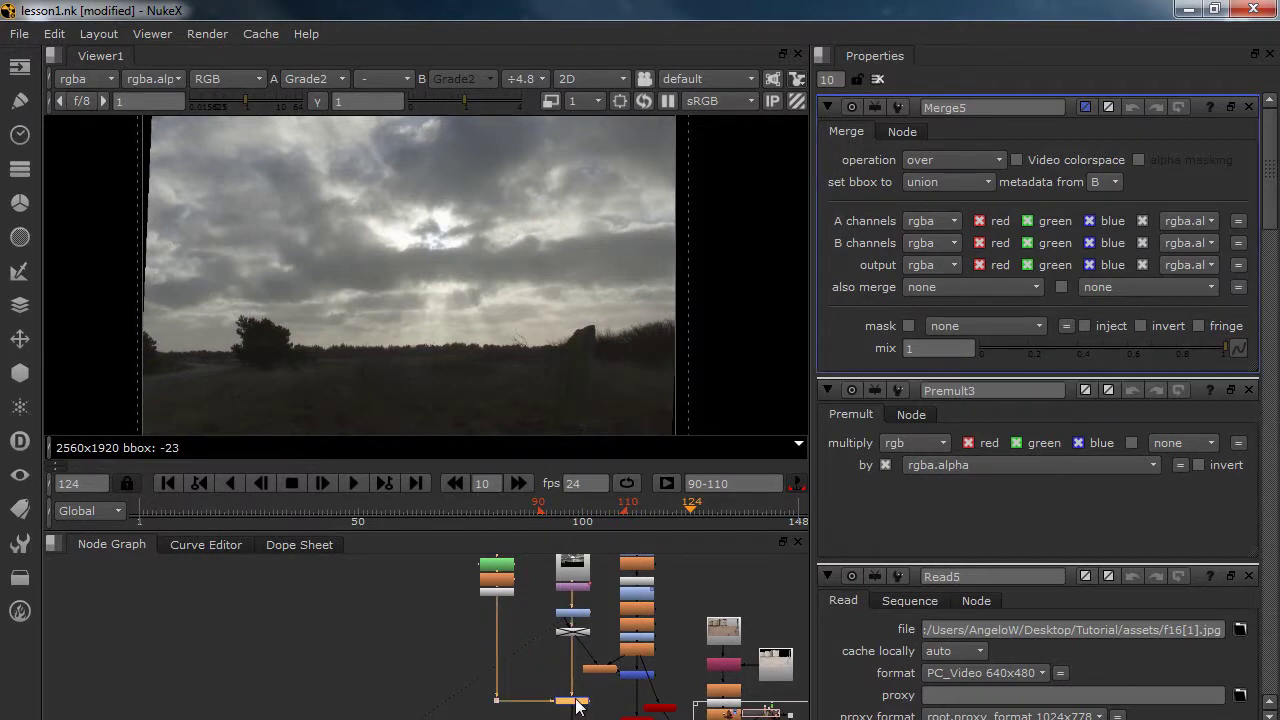
key("1")
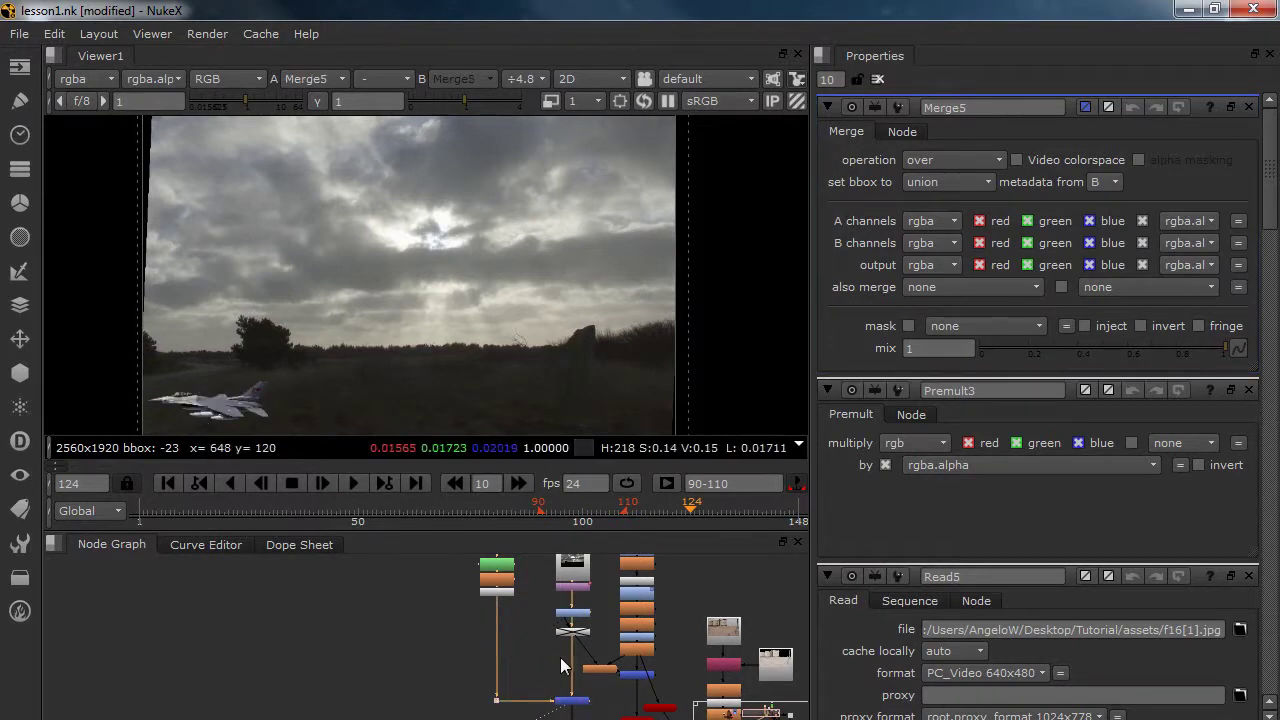
Add a Transform node after Premult3 and move the jet into the right side of the sky, at translate about 1784, 690
key("t")
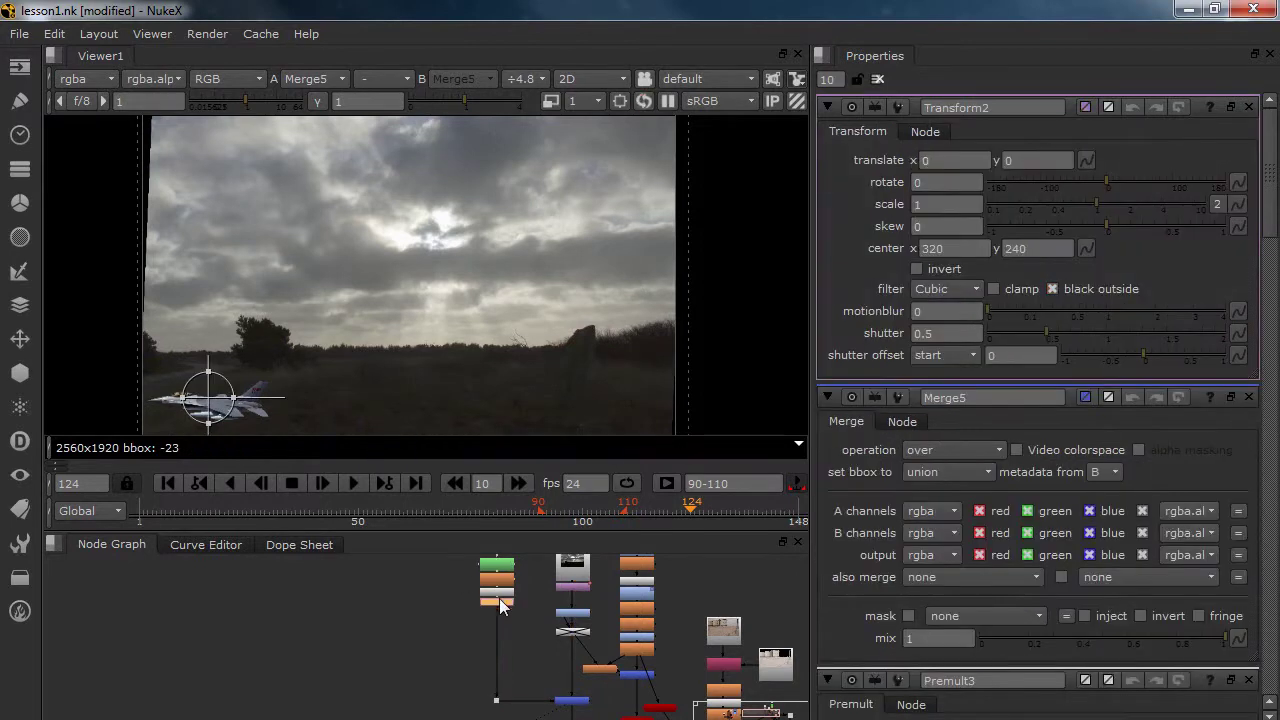
left_click_drag(232, 398, 612, 267)
scroll(528, 285, "up", 3)
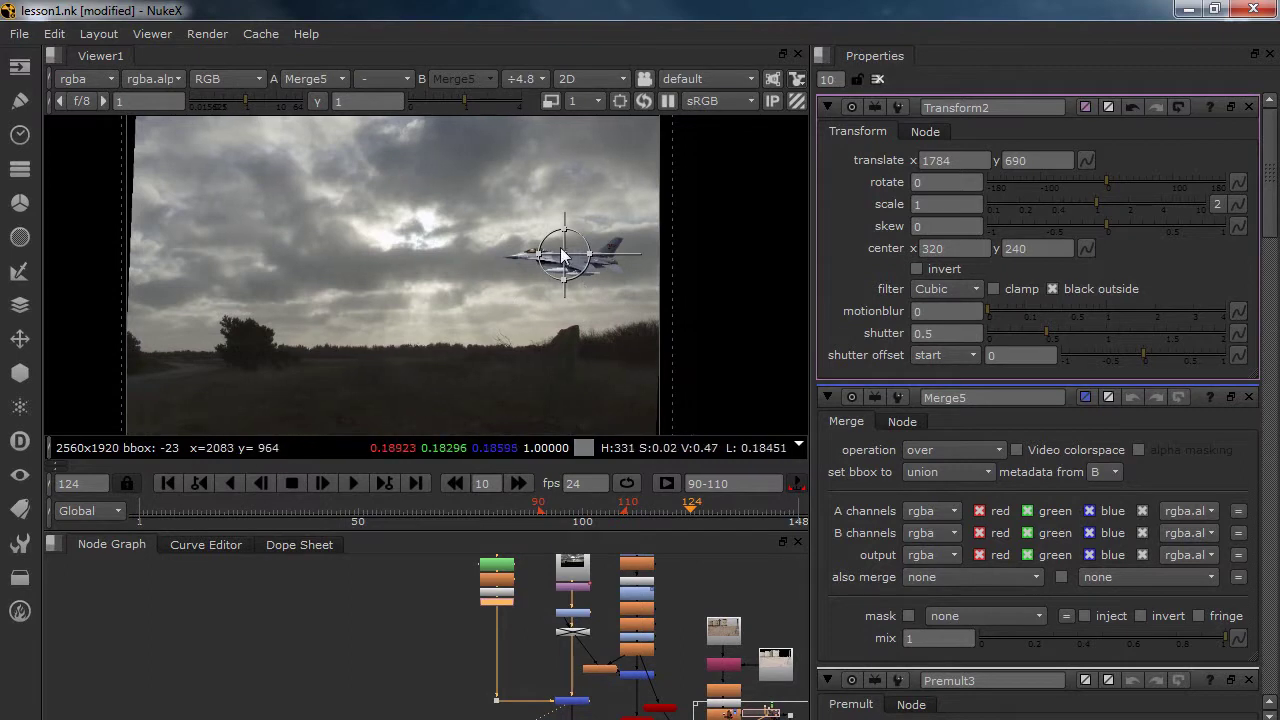
scroll(528, 285, "up", 2)
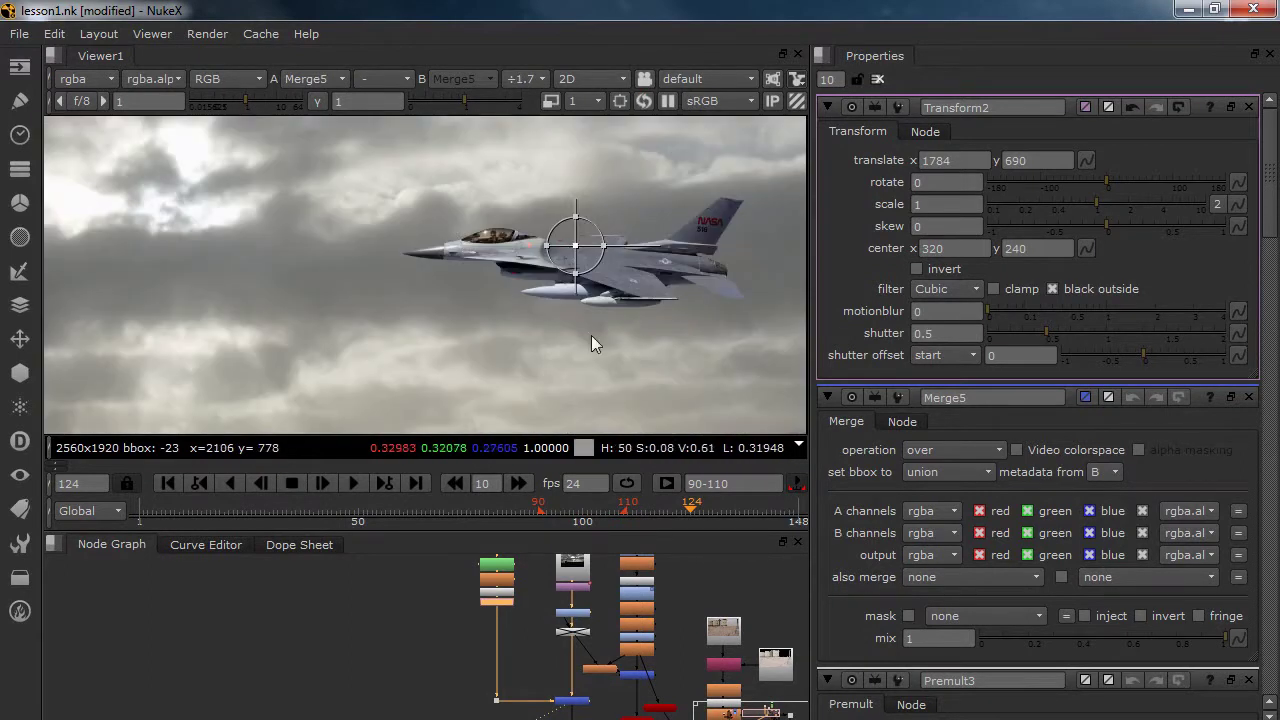
scroll(651, 336, "down", 3)
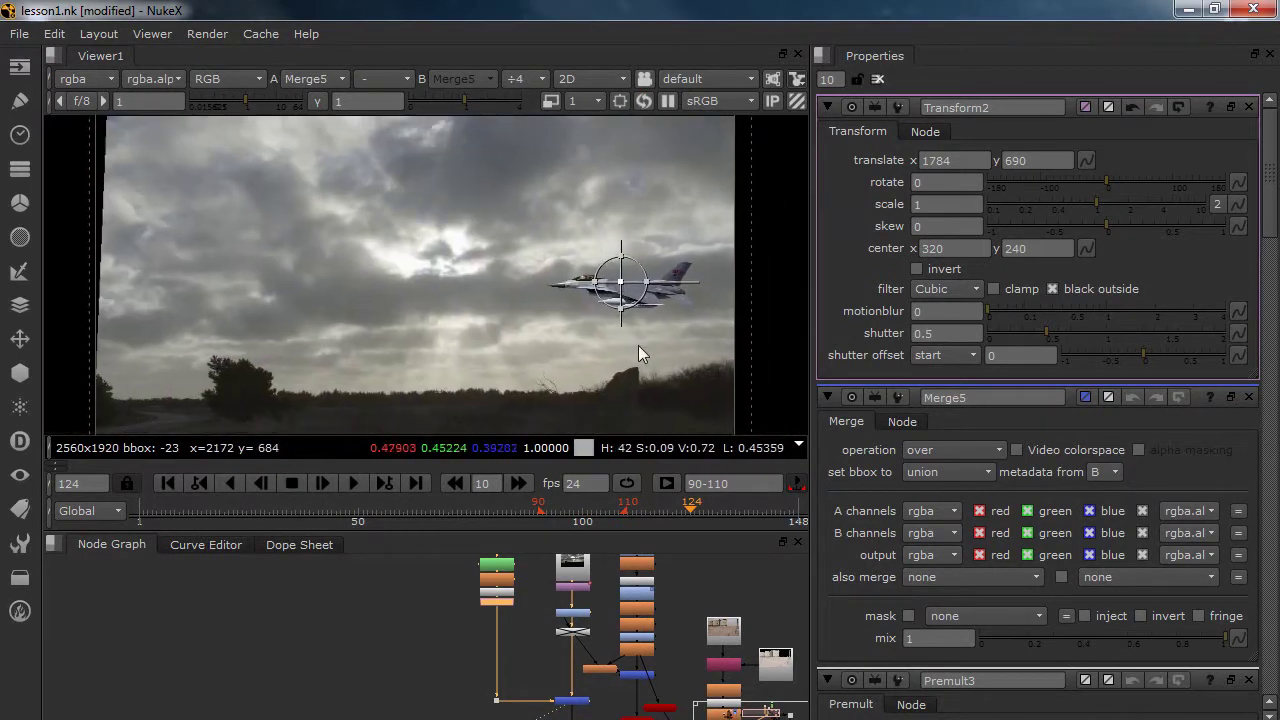
Set the jet's Transform2 scale to 0.3
left_click(945, 205)
type(".3")
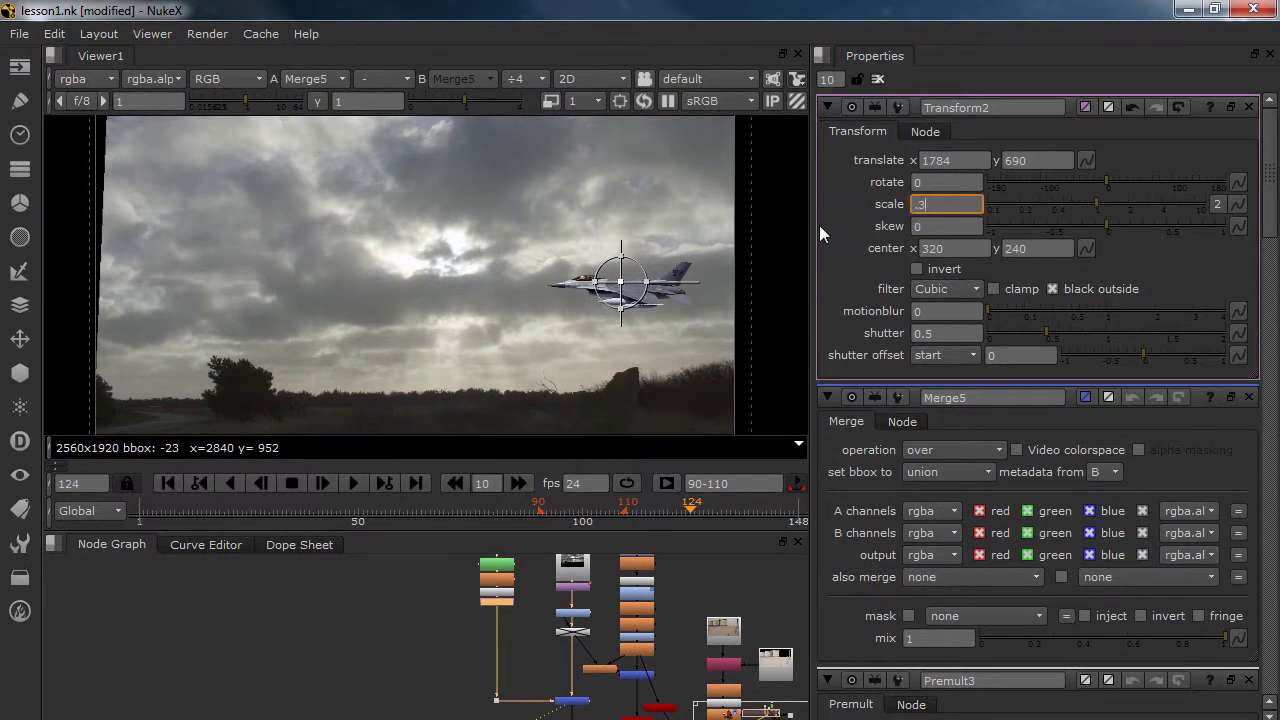
key("Return")
Add a Grade node after Transform2, lower its gain to 0.3 to darken the jet, and clear the open node properties
scroll(495, 620, "up", 3)
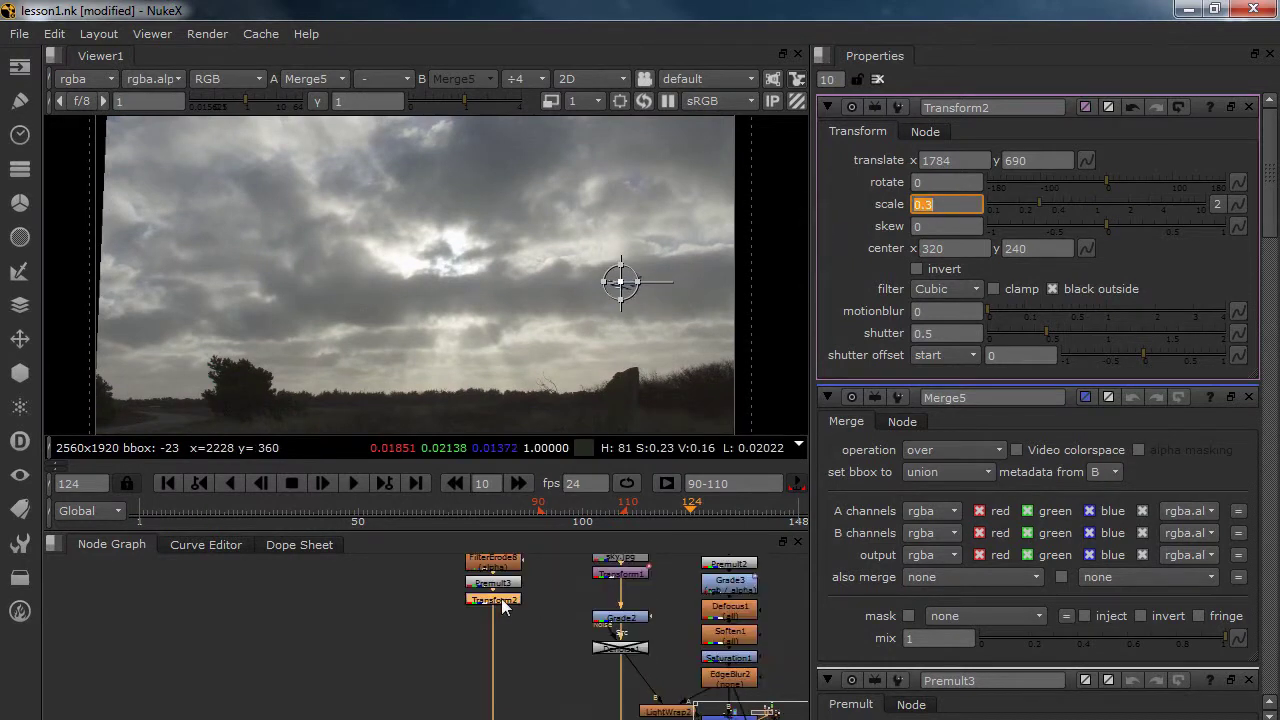
key("g")
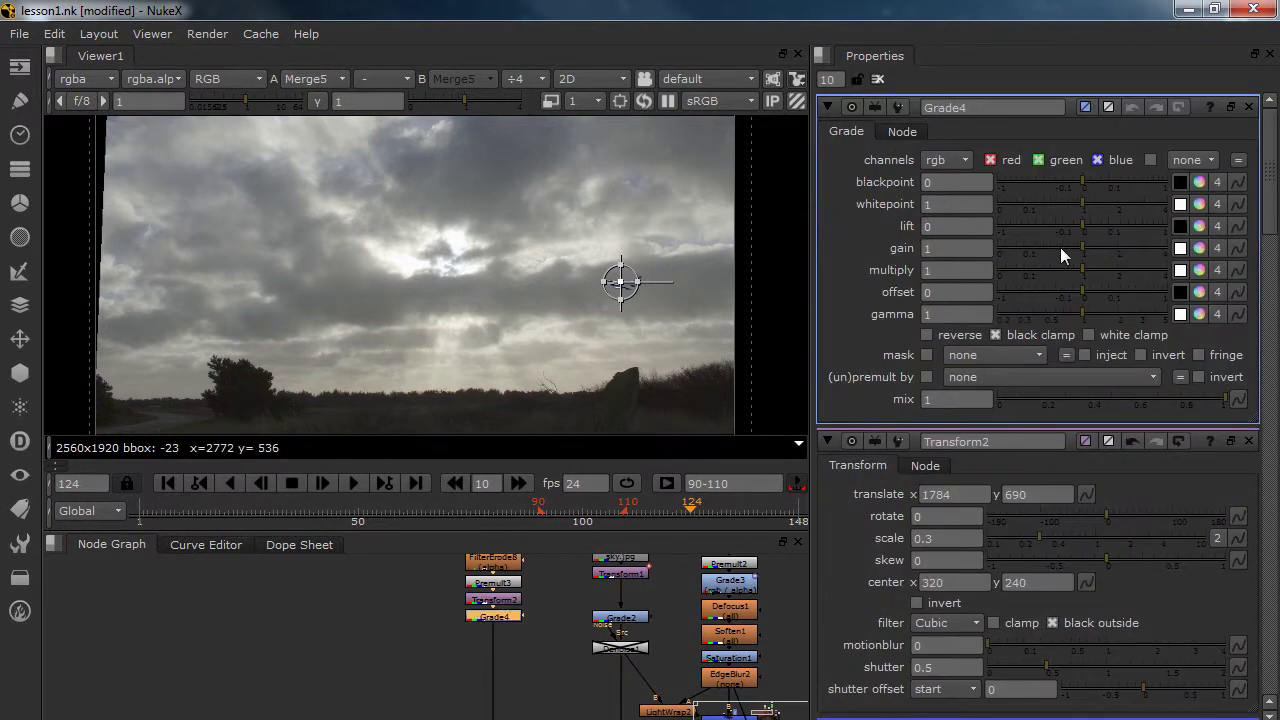
double_click(955, 250)
type("0.5")
key("Return")
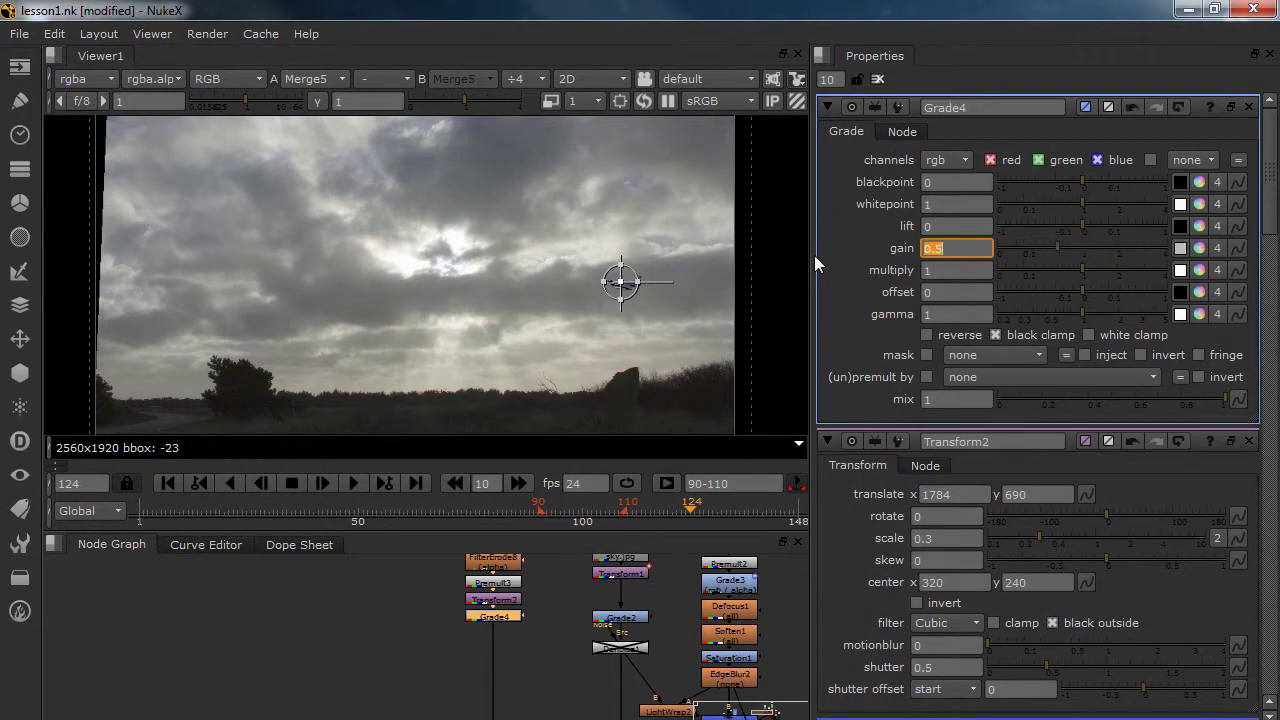
scroll(671, 307, "up", 4)
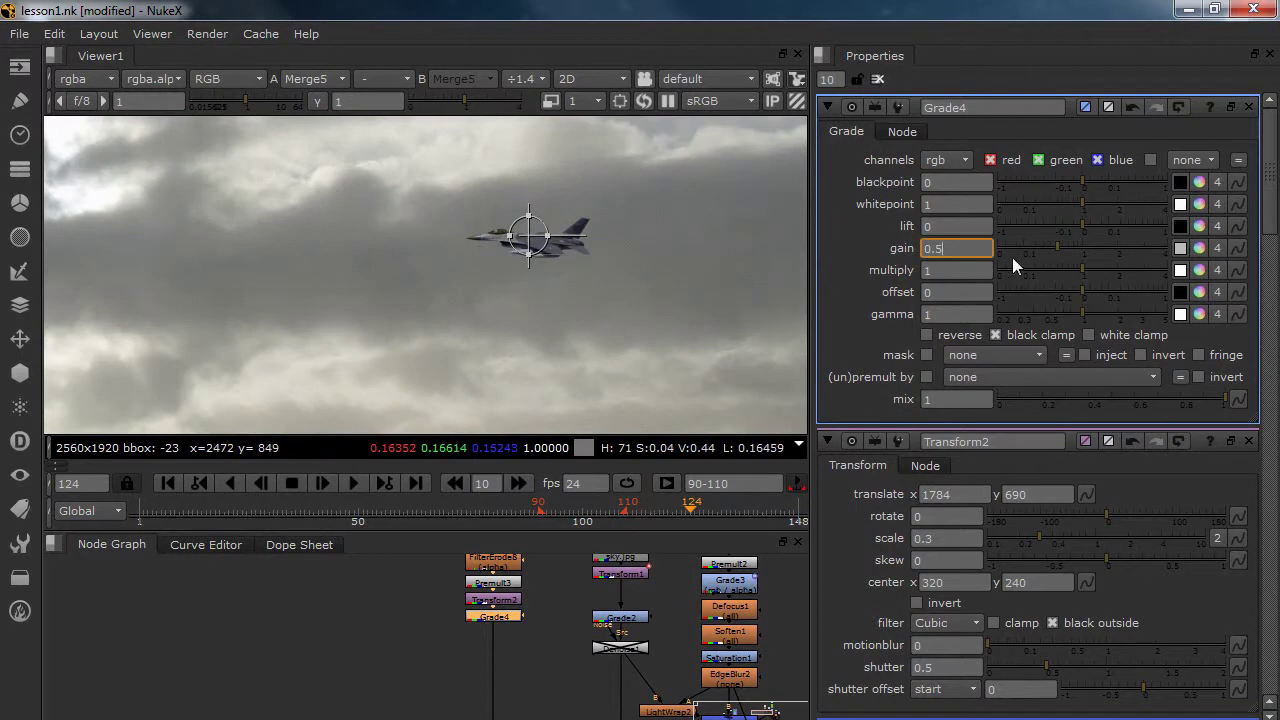
left_click_drag(1059, 243, 1044, 241)
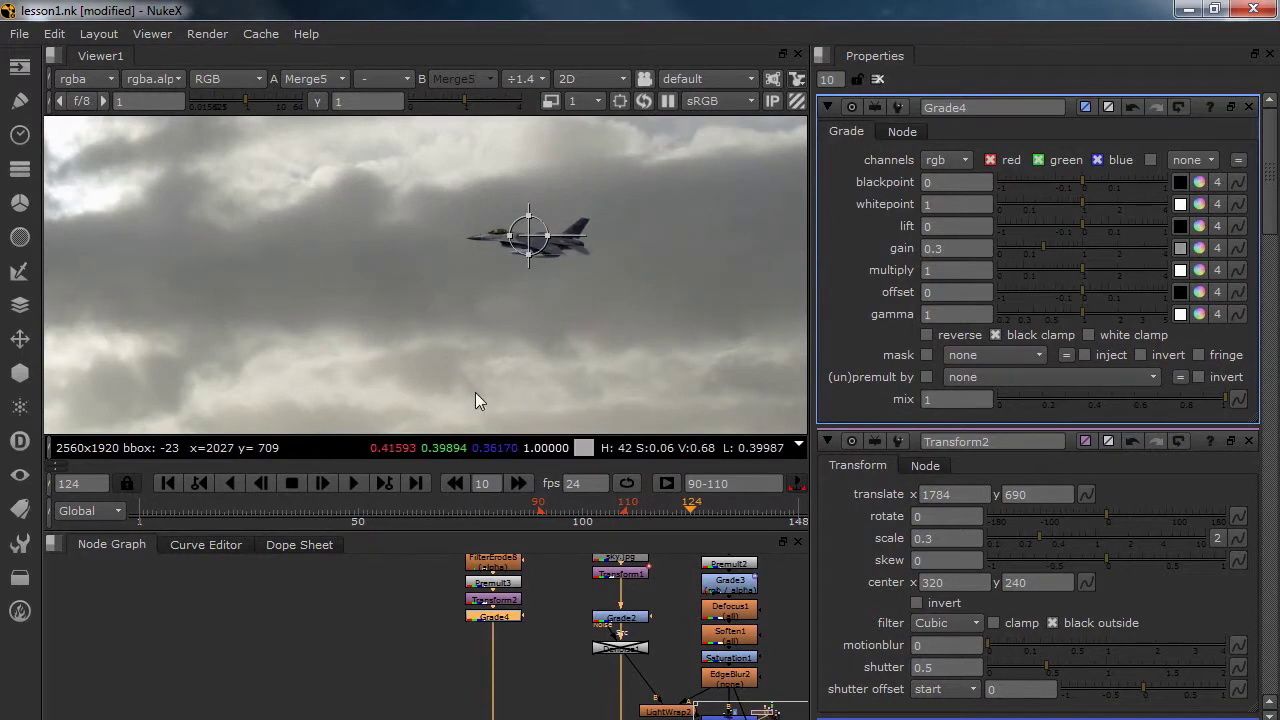
scroll(480, 391, "down", 3)
left_click(878, 80)
scroll(548, 372, "down", 2)
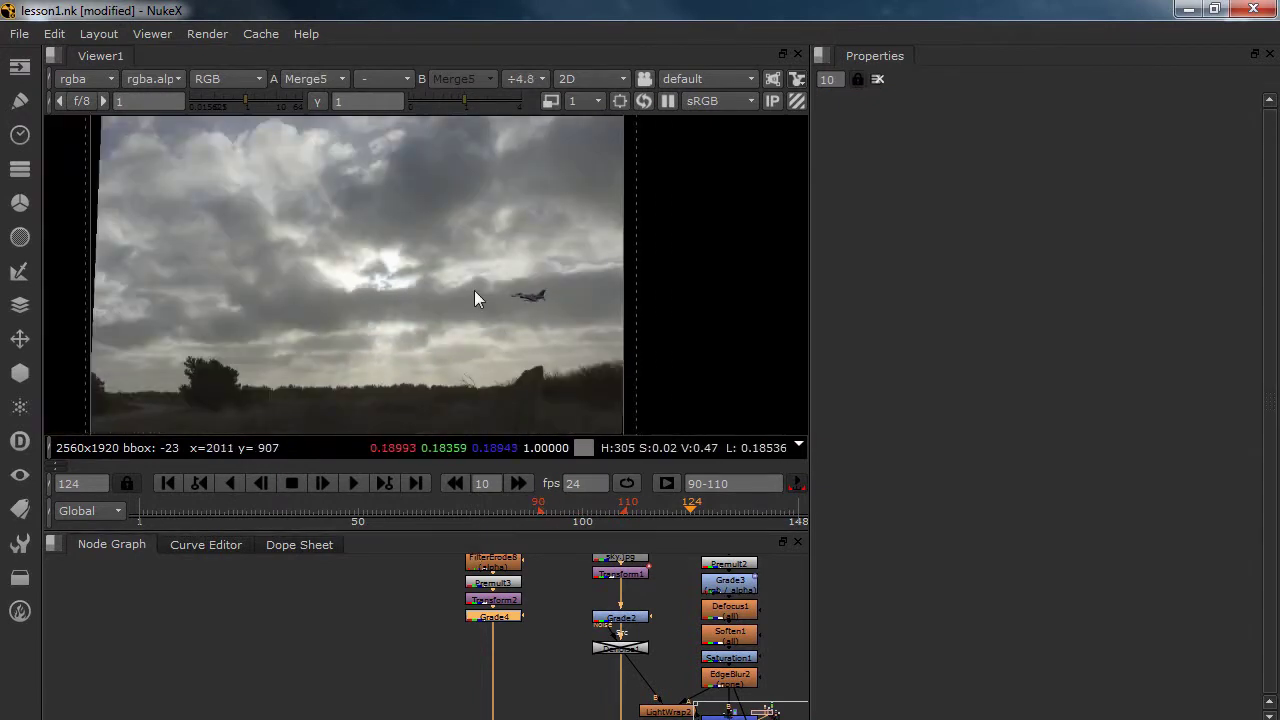
View the final composite from Merge3 and check the shot at frames 90 and 108
left_click(541, 516)
scroll(560, 618, "down", 3)
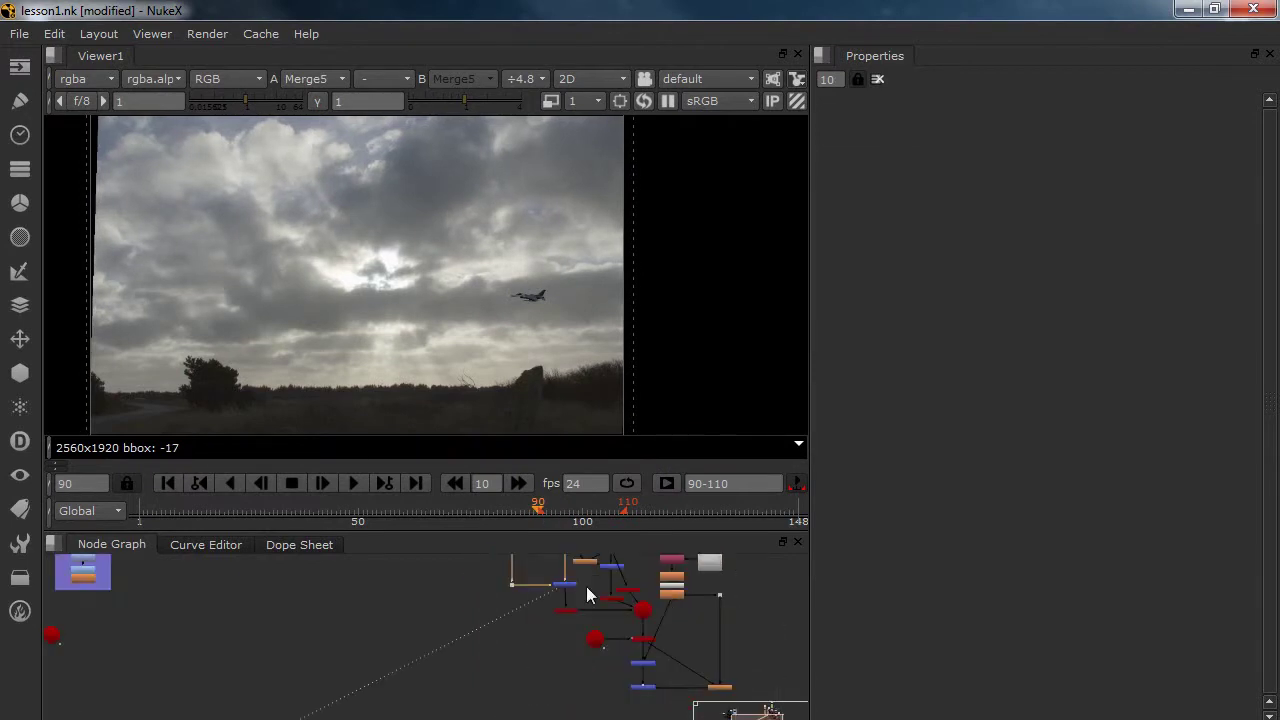
scroll(651, 667, "up", 1)
left_click(629, 669)
key("1")
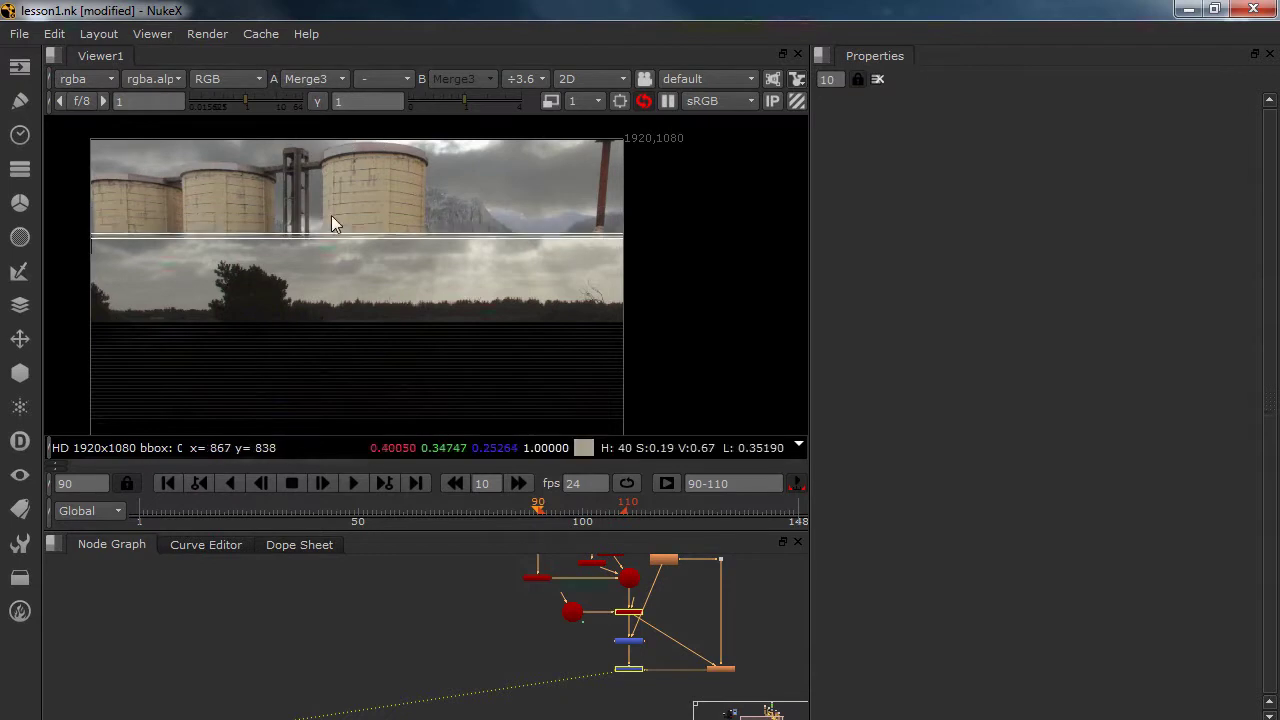
left_click_drag(538, 510, 616, 508)
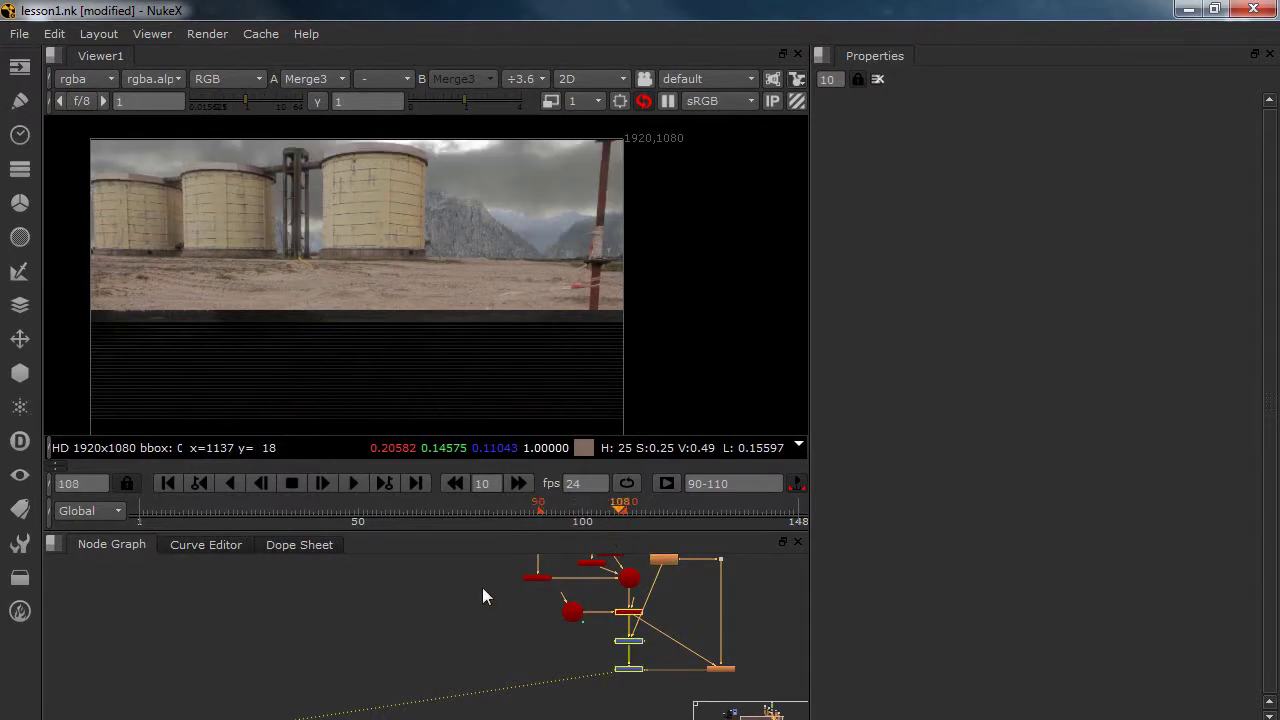
Open the properties of the jet's Transform2, view its output, and arrange the floating properties window away from the viewer
left_click_drag(482, 587, 487, 671)
scroll(487, 671, "down", 1)
left_click_drag(497, 565, 503, 619)
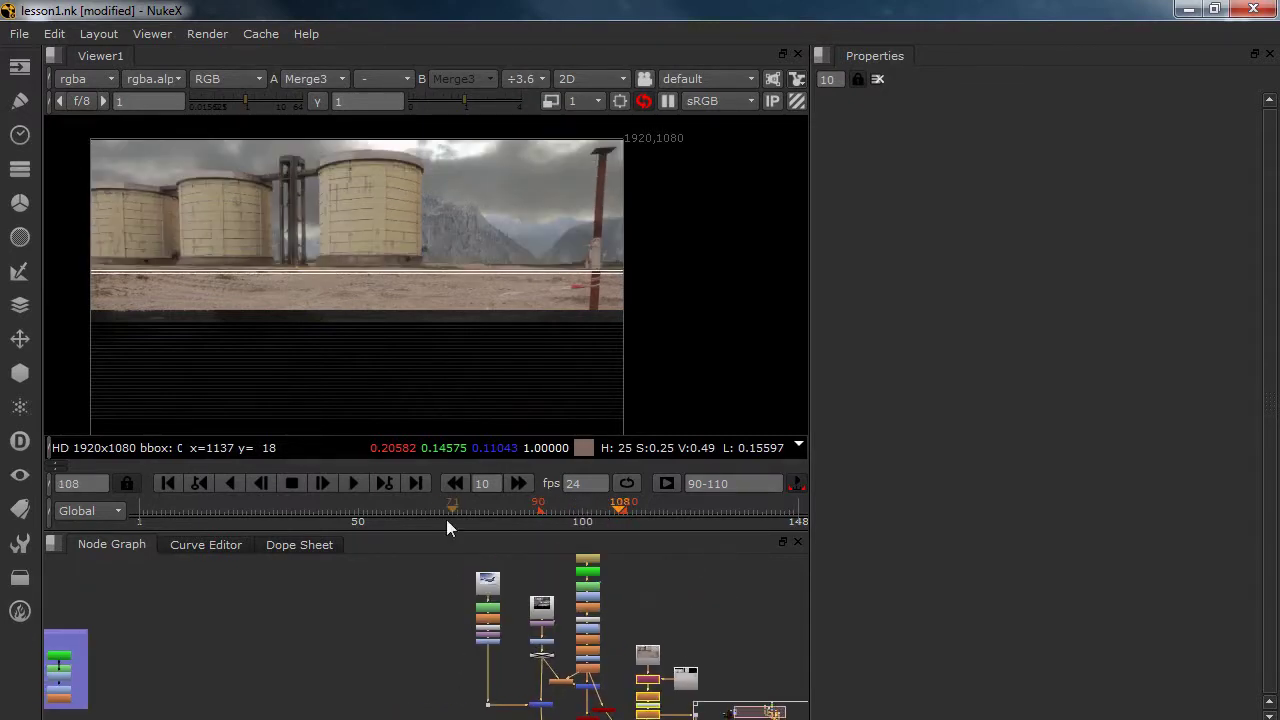
scroll(493, 625, "up", 5)
left_click(493, 622)
double_click(493, 622)
key("1")
left_click_drag(718, 462, 925, 135)
left_click_drag(787, 475, 823, 540)
Restore startup Layout 1, maximize the main window, and close the floating properties window
left_click(152, 34)
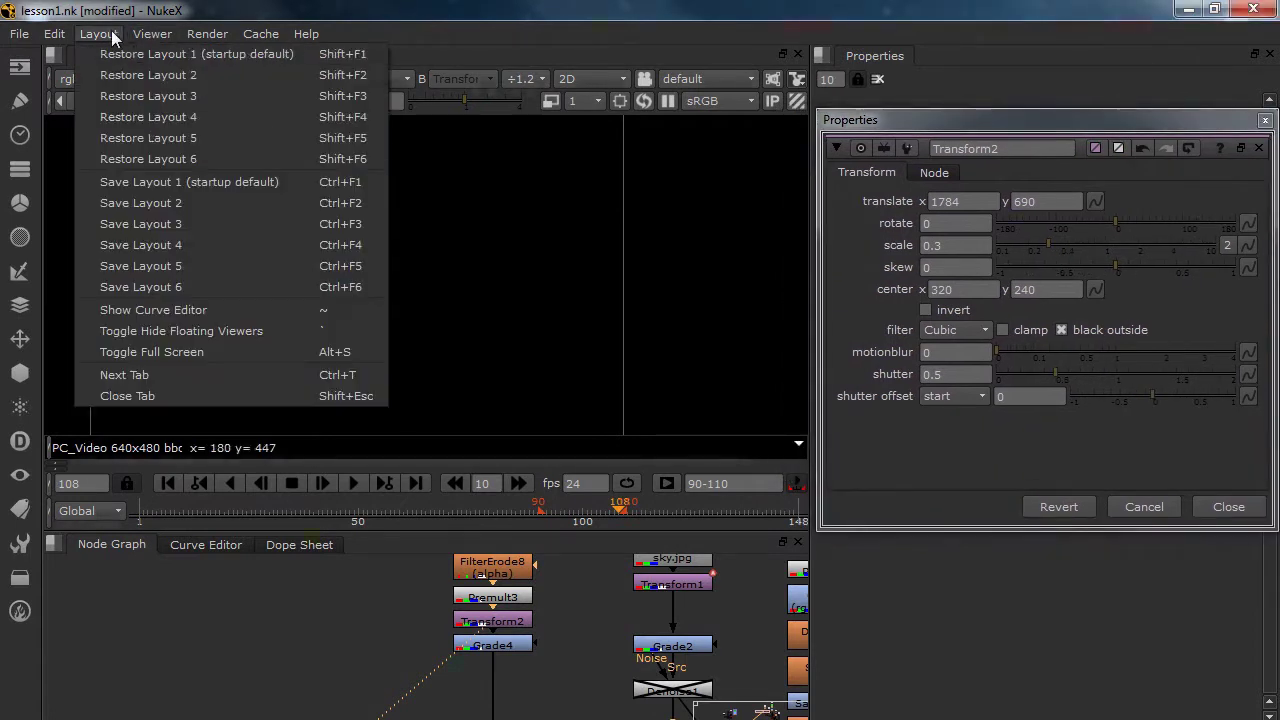
left_click(117, 52)
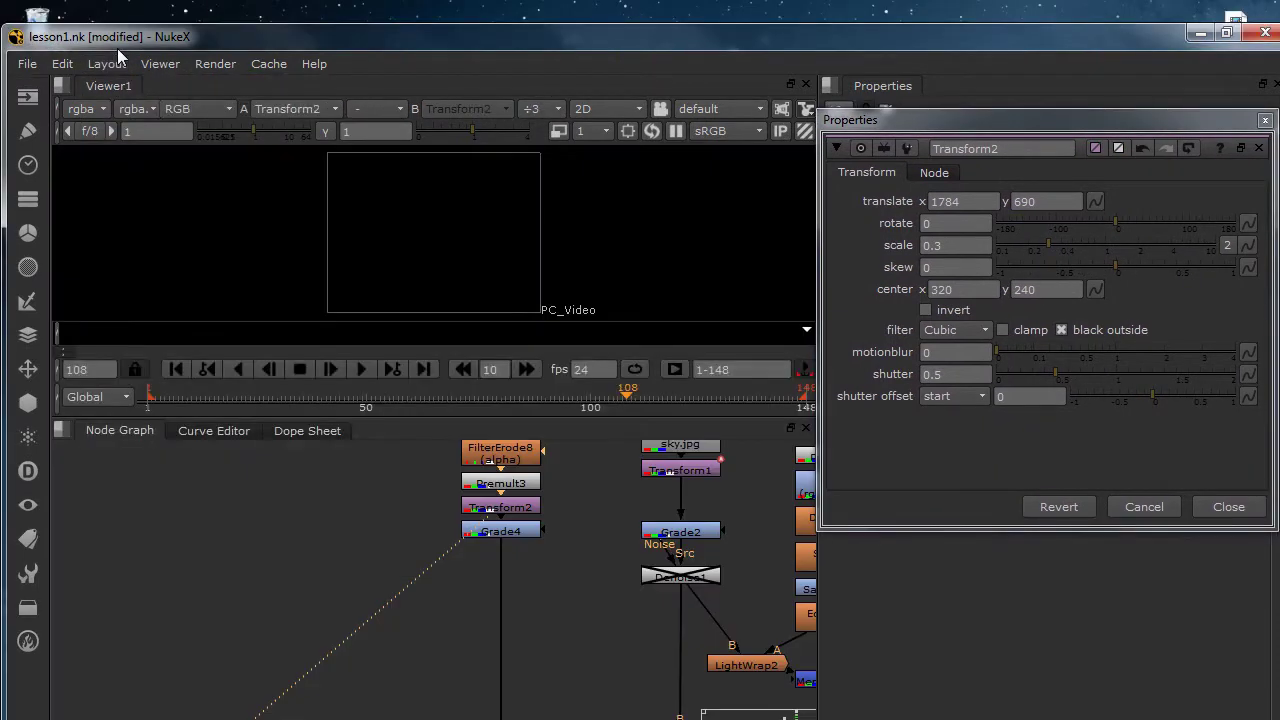
double_click(522, 40)
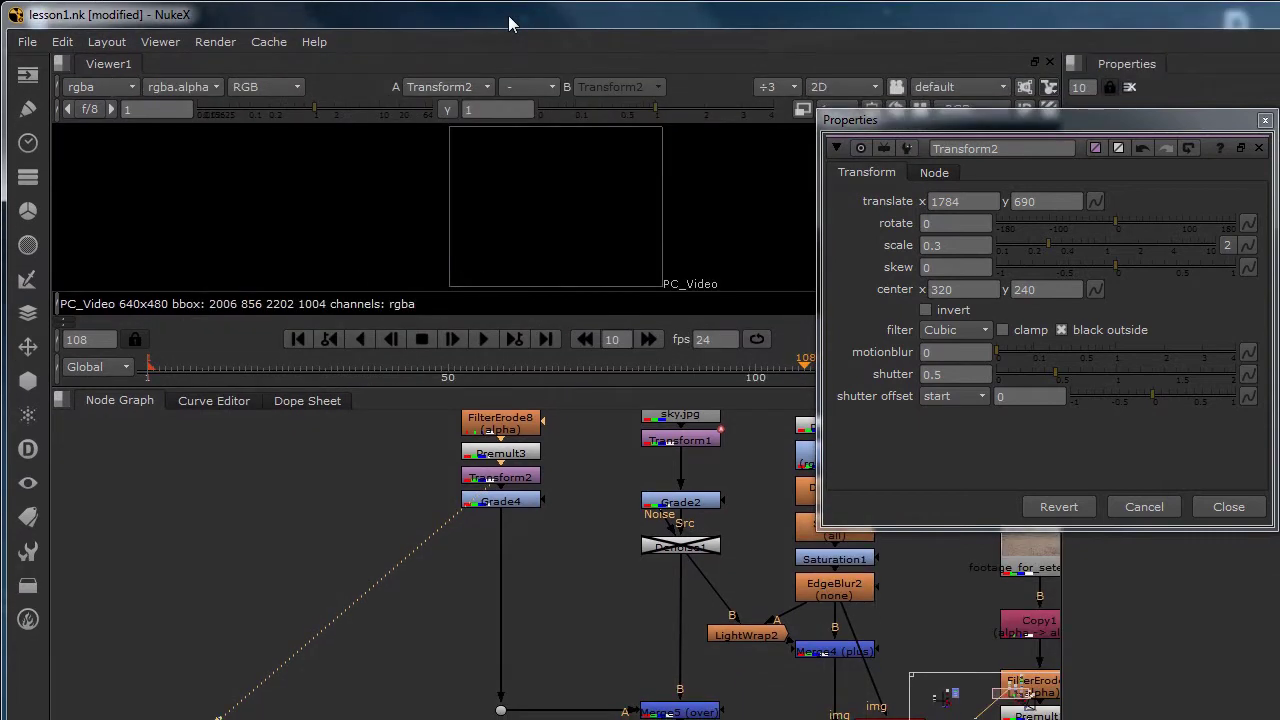
left_click(1265, 120)
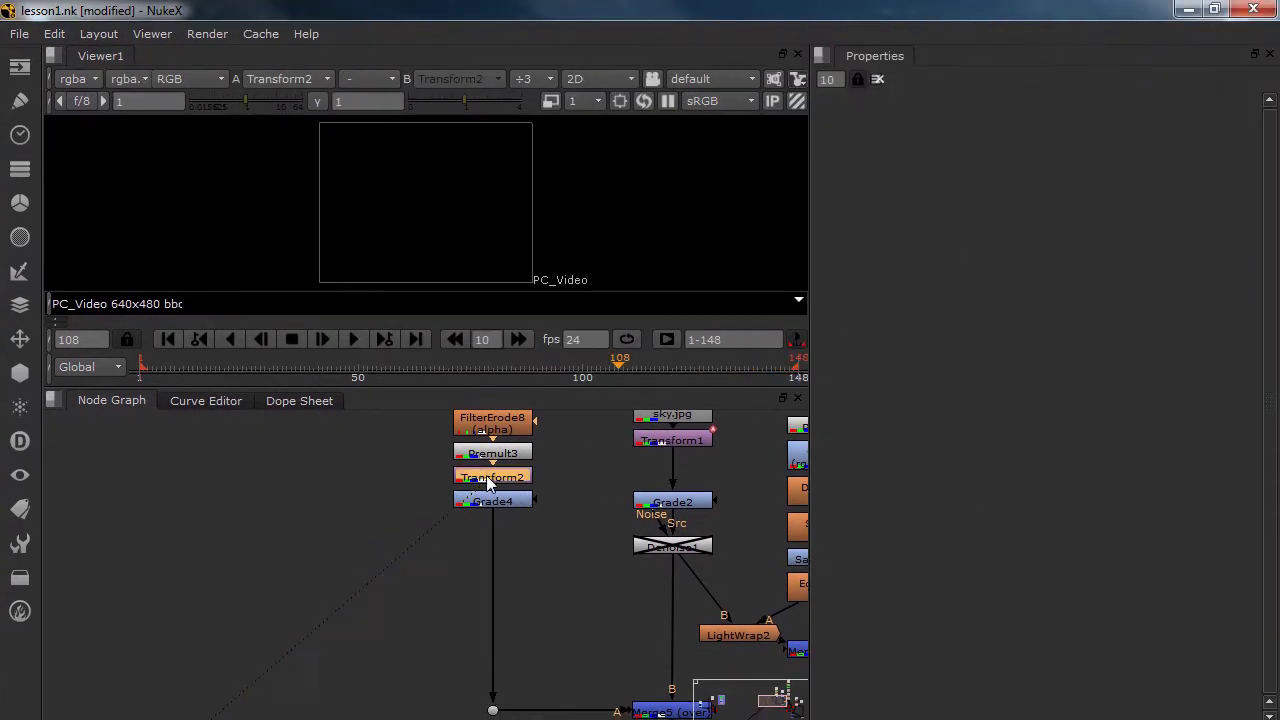
Reopen Transform2's properties and view Merge5 in an enlarged viewer pane with the whole sky framed
double_click(492, 478)
left_click_drag(523, 540, 480, 540)
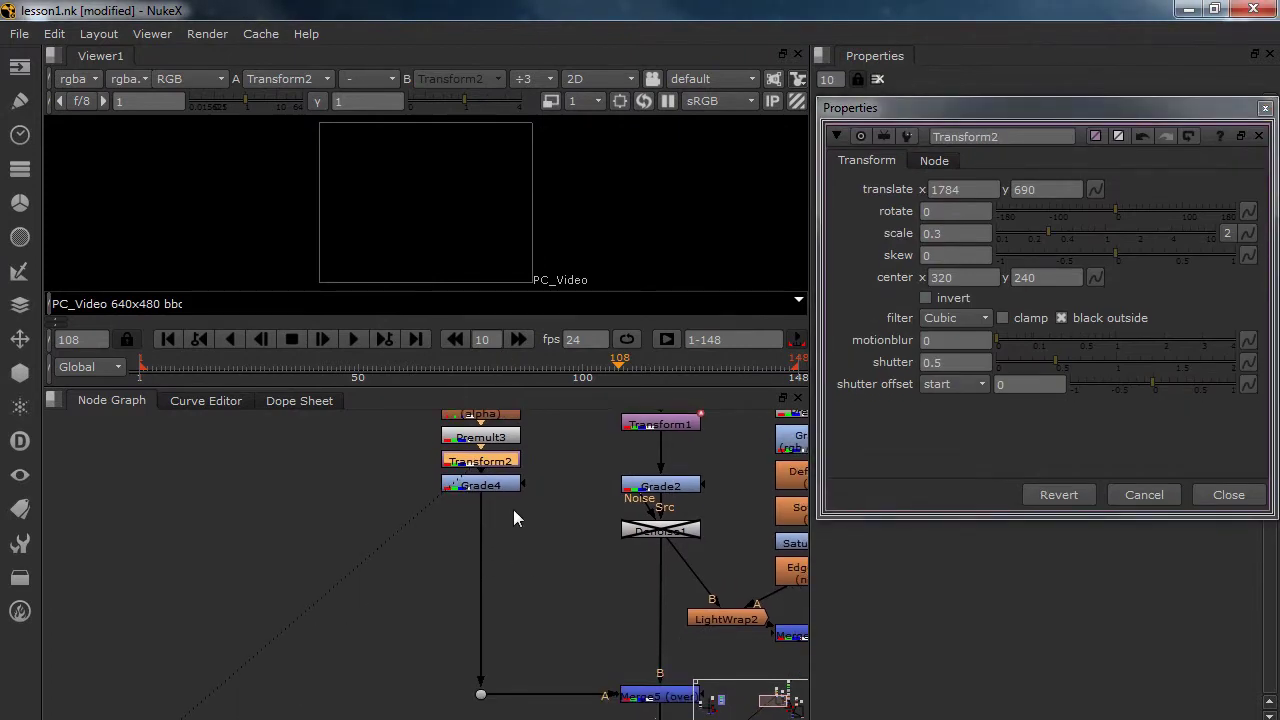
left_click(655, 698)
key("1")
scroll(496, 200, "up", 4)
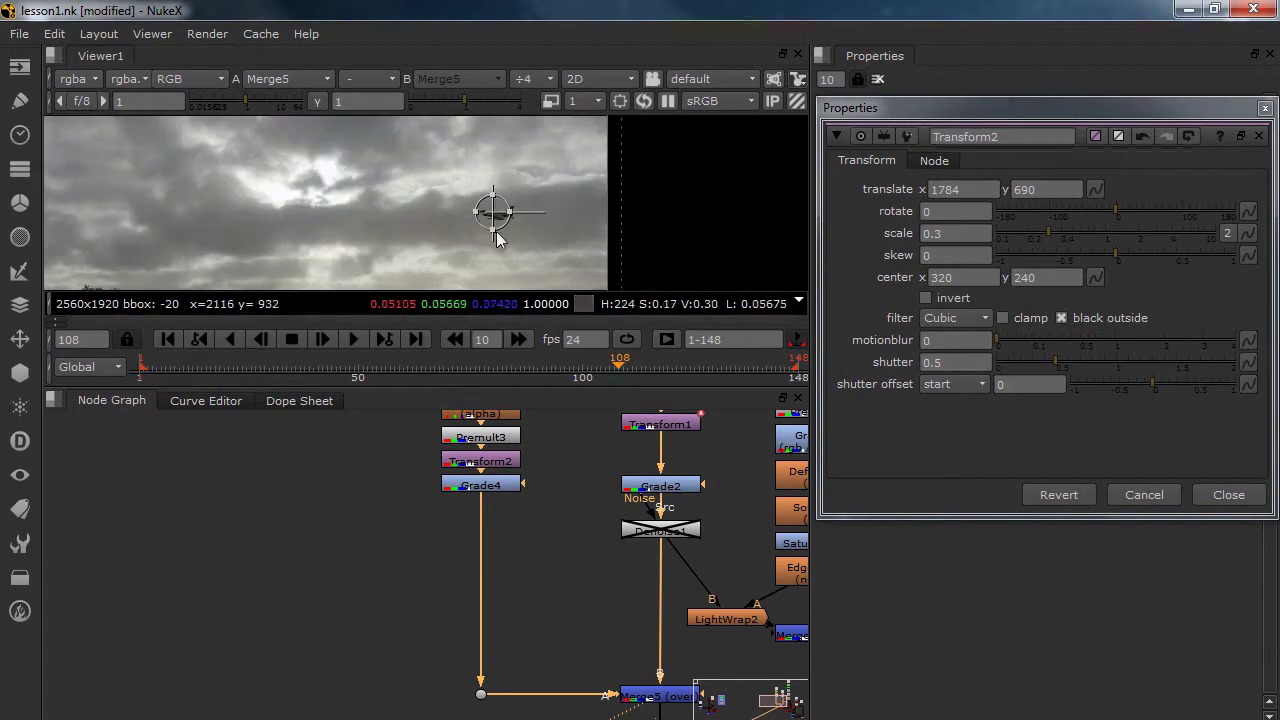
left_click_drag(502, 386, 508, 540)
left_click_drag(535, 328, 637, 237)
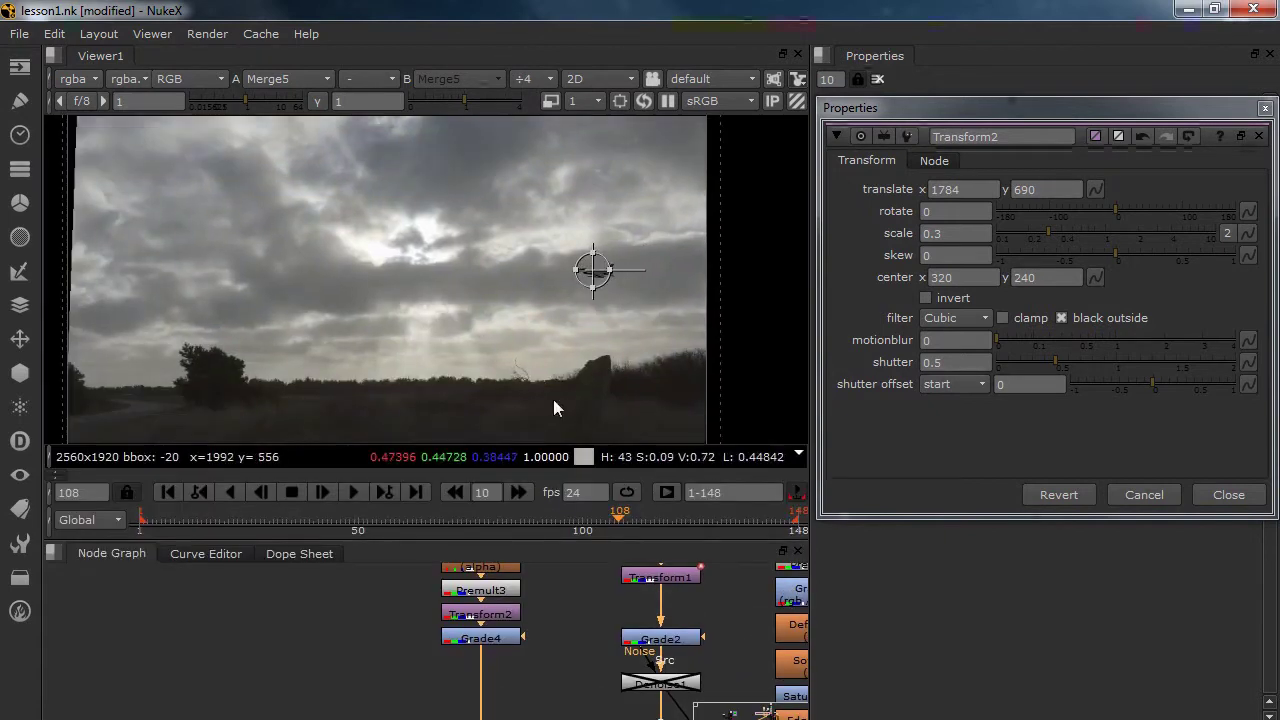
Keyframe the jet's translation from about 2352, 714 at frame 90 to about -452, 746 at frame 115, crossing the whole sky plate
left_click(541, 512)
left_click_drag(616, 283, 745, 280)
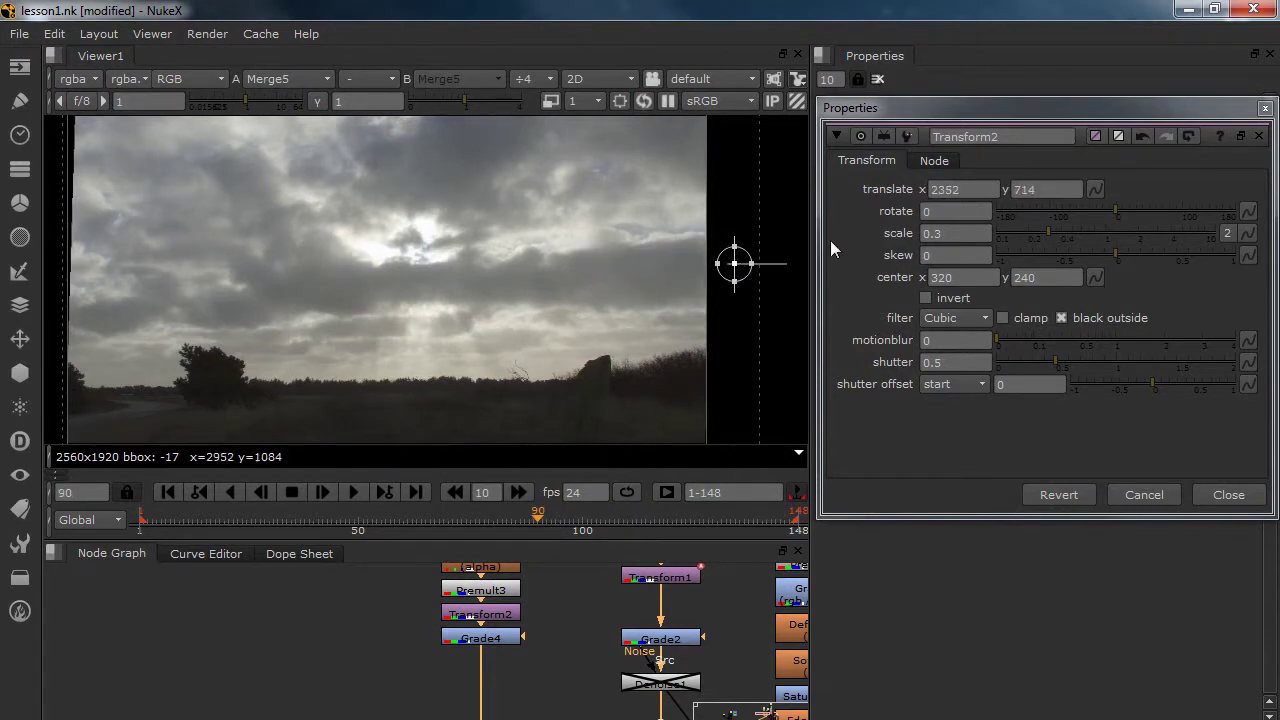
left_click(1096, 188)
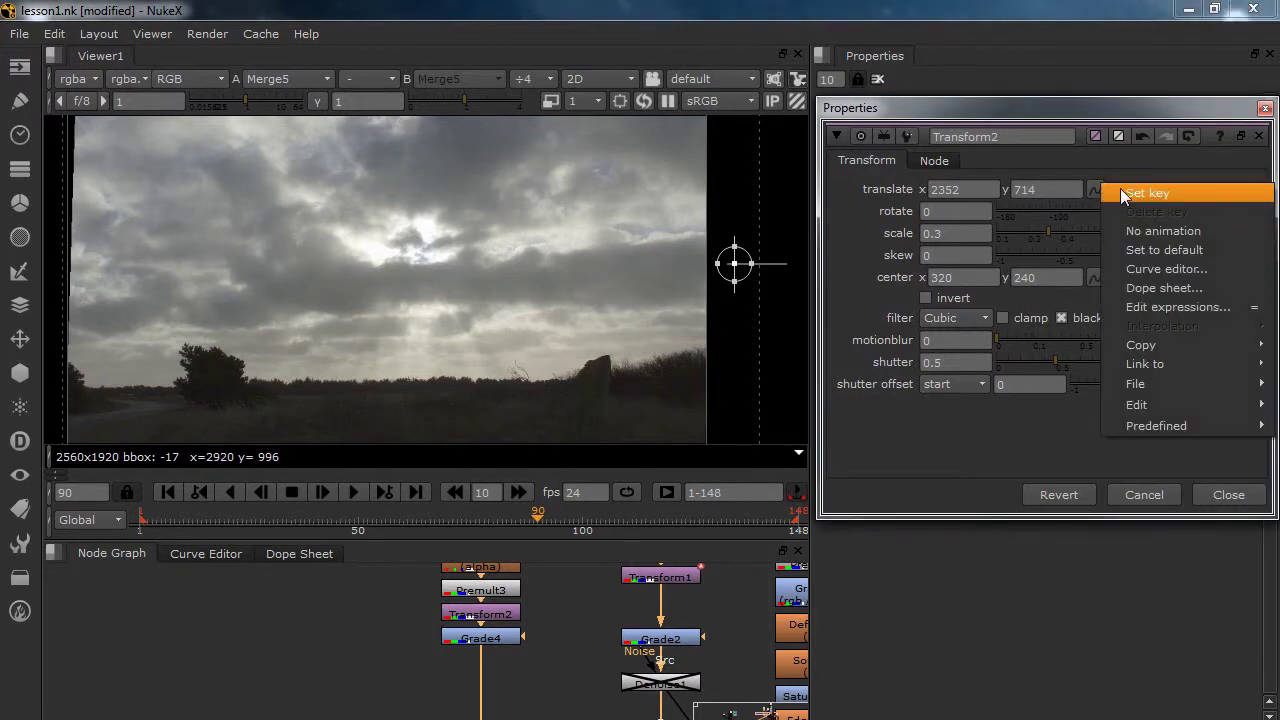
left_click(1160, 192)
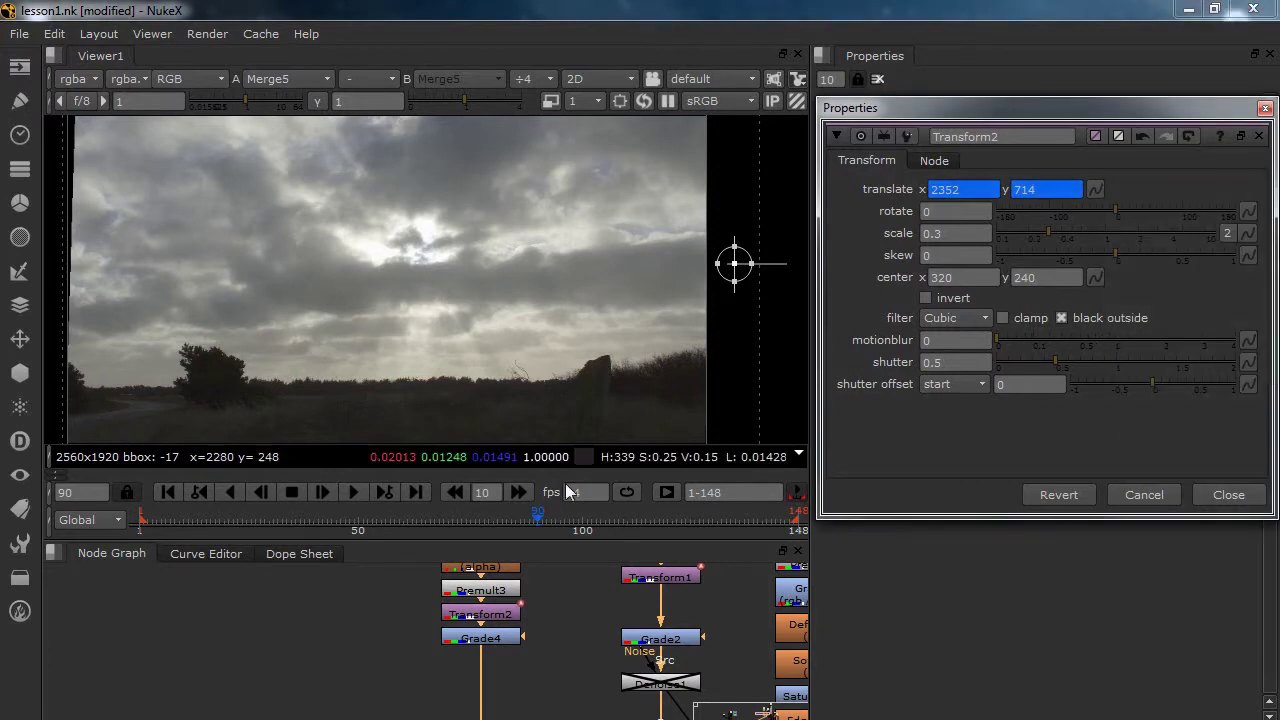
left_click(650, 522)
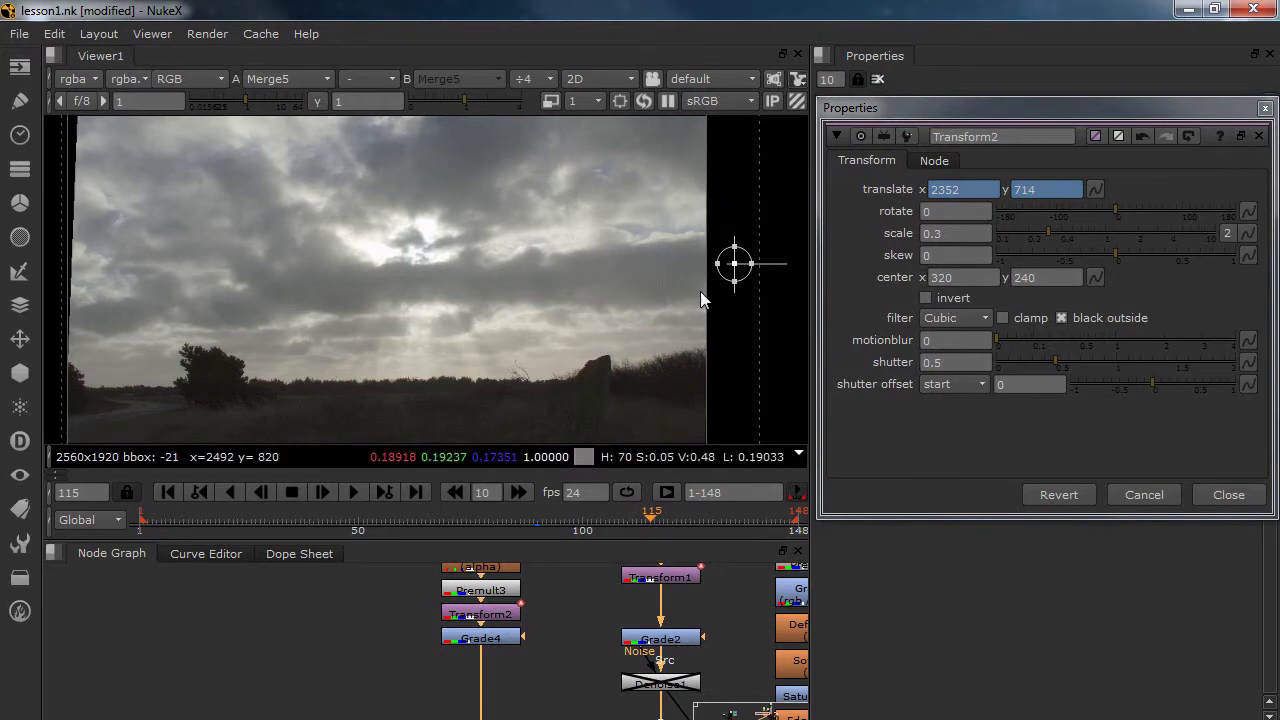
left_click_drag(737, 264, 36, 268)
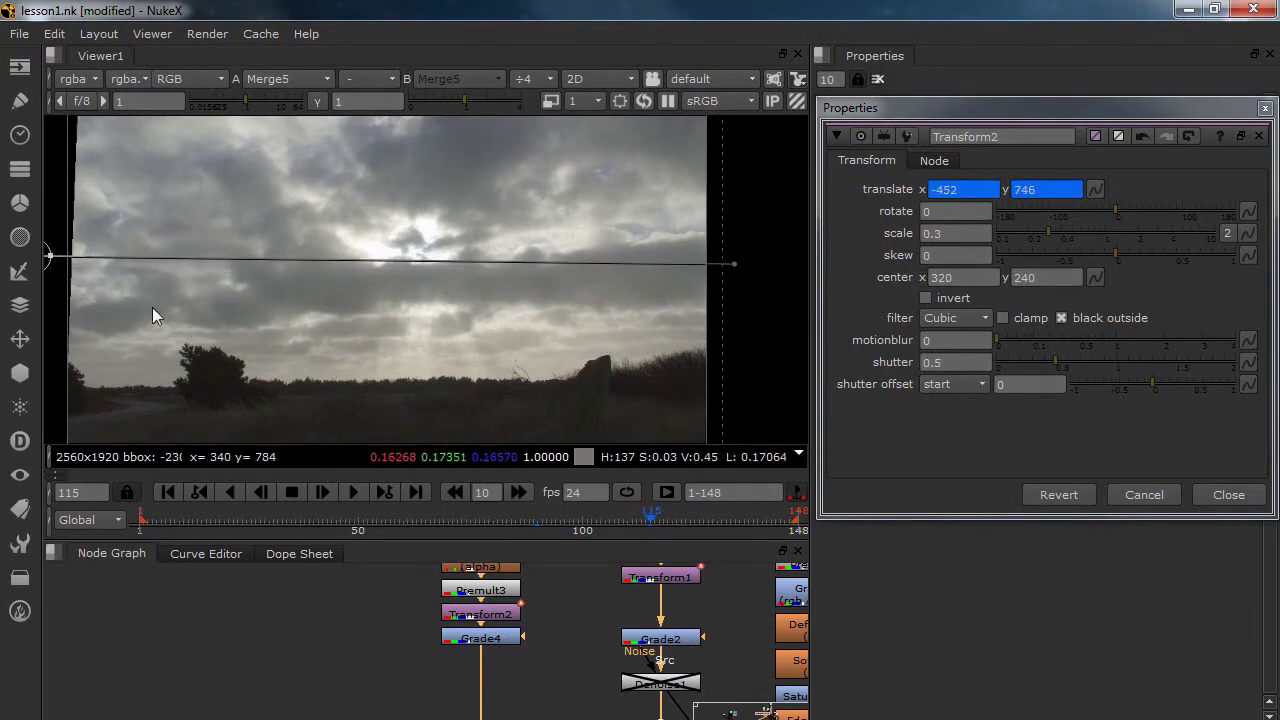
Limit playback to frames 90-115, play the jet's flight, and close the Transform2 properties
scroll(548, 610, "down", 5)
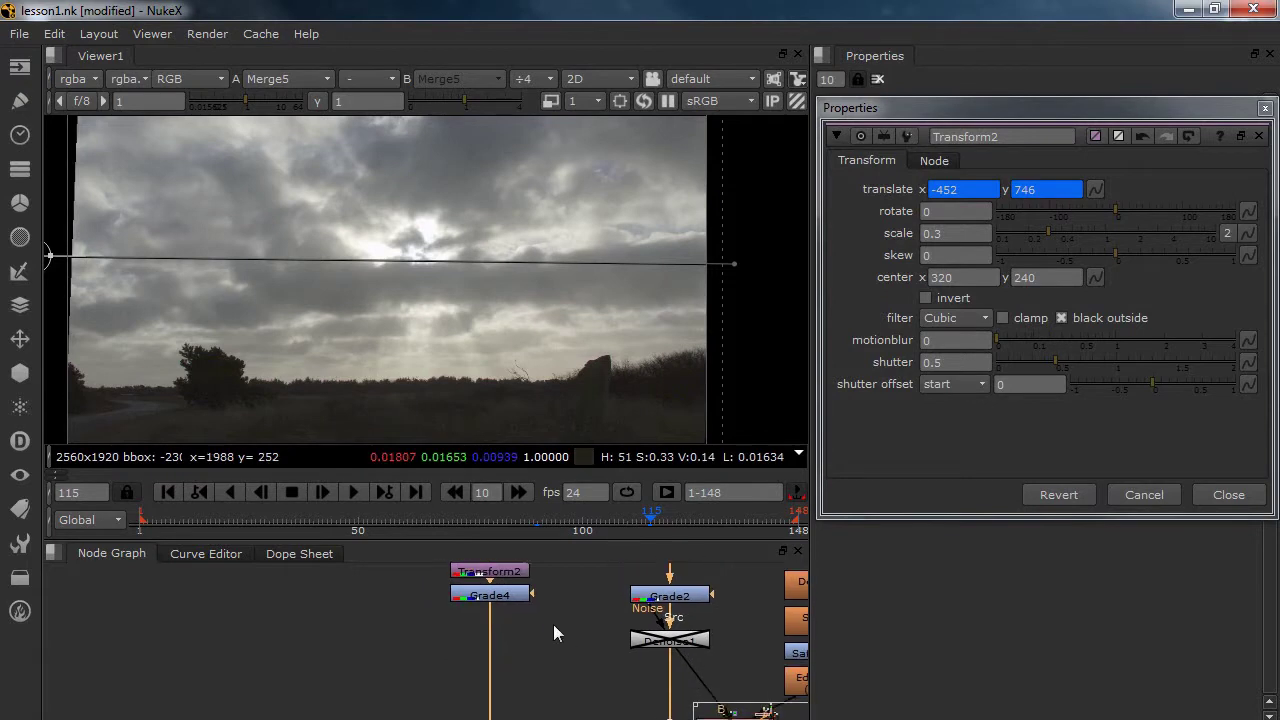
left_click_drag(596, 685, 586, 668)
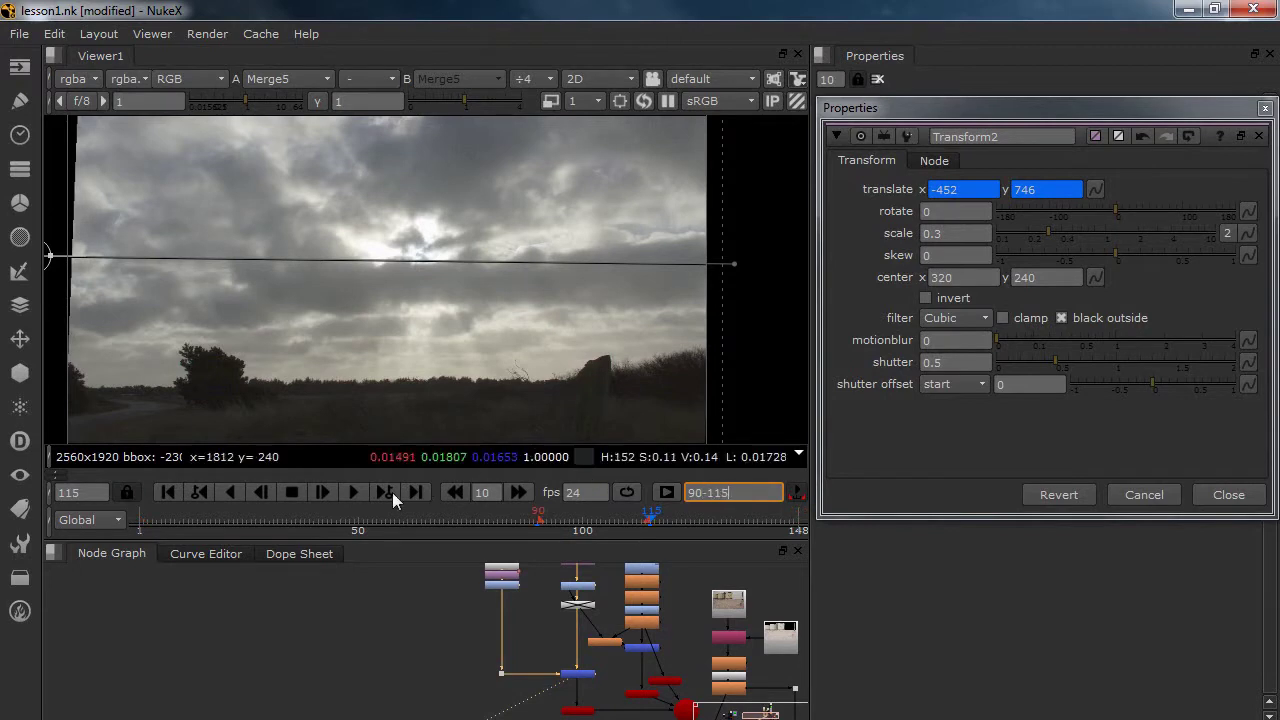
left_click(353, 492)
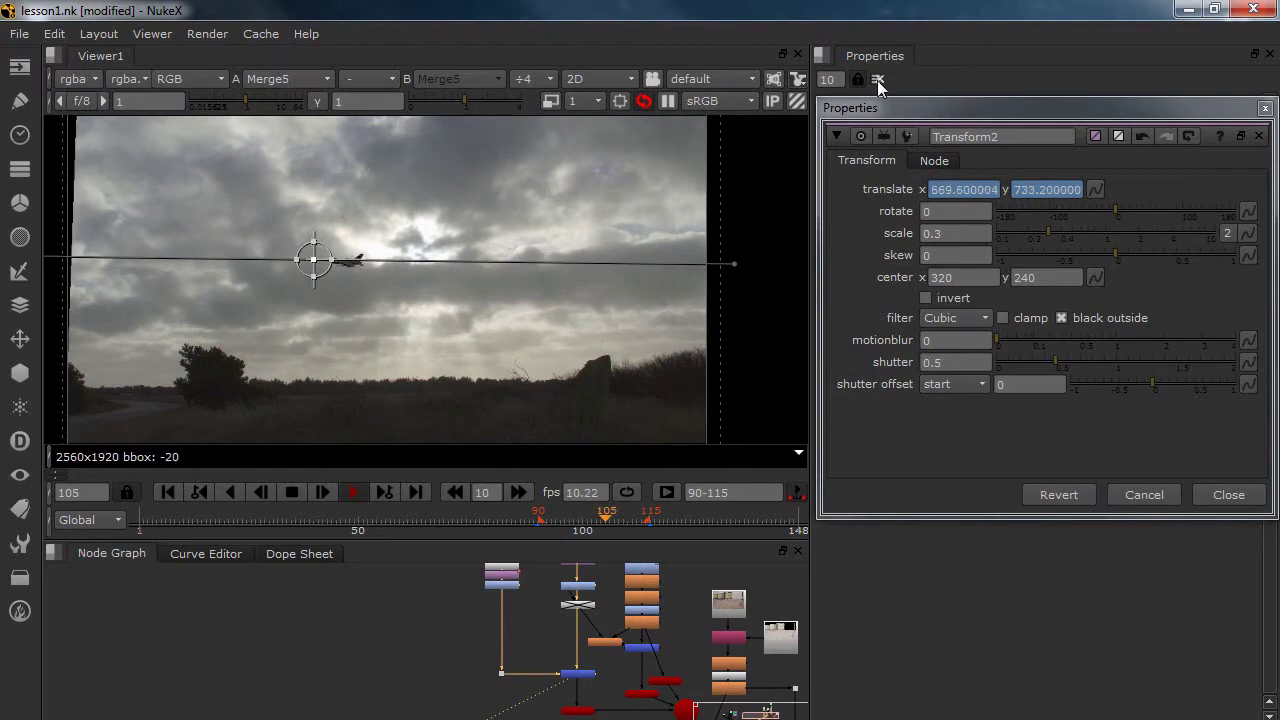
left_click(1228, 494)
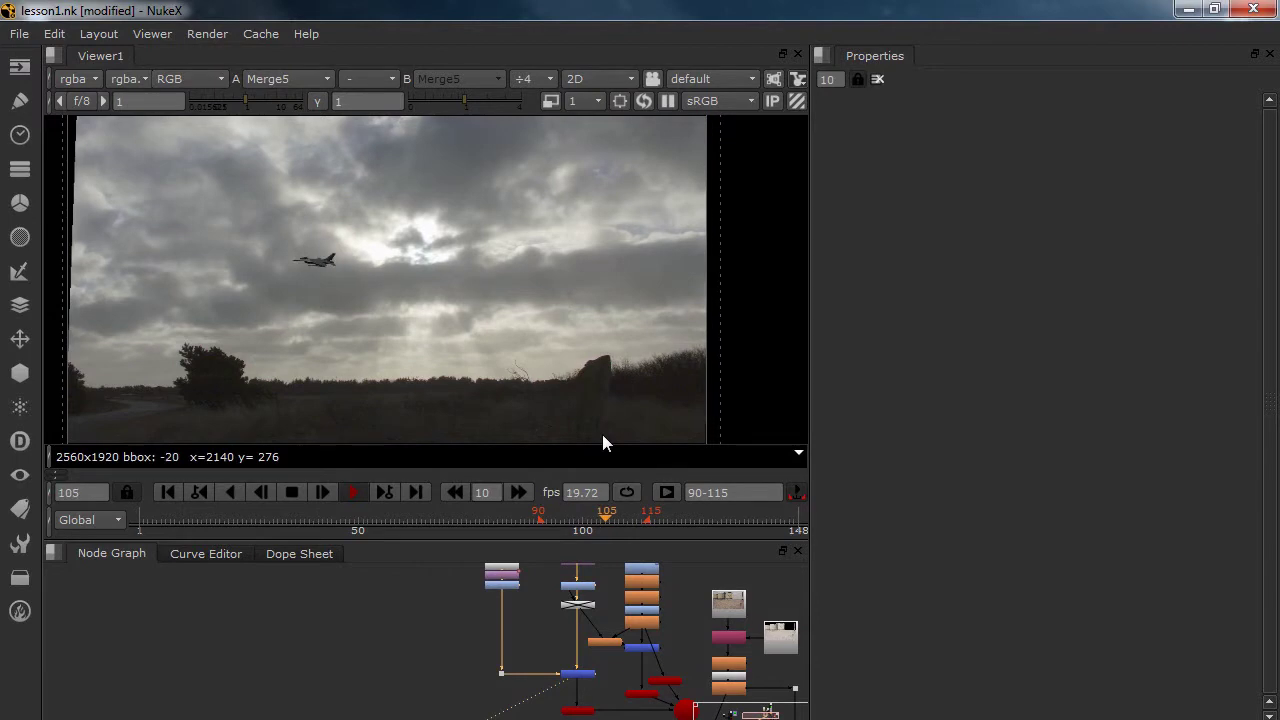
left_click(354, 492)
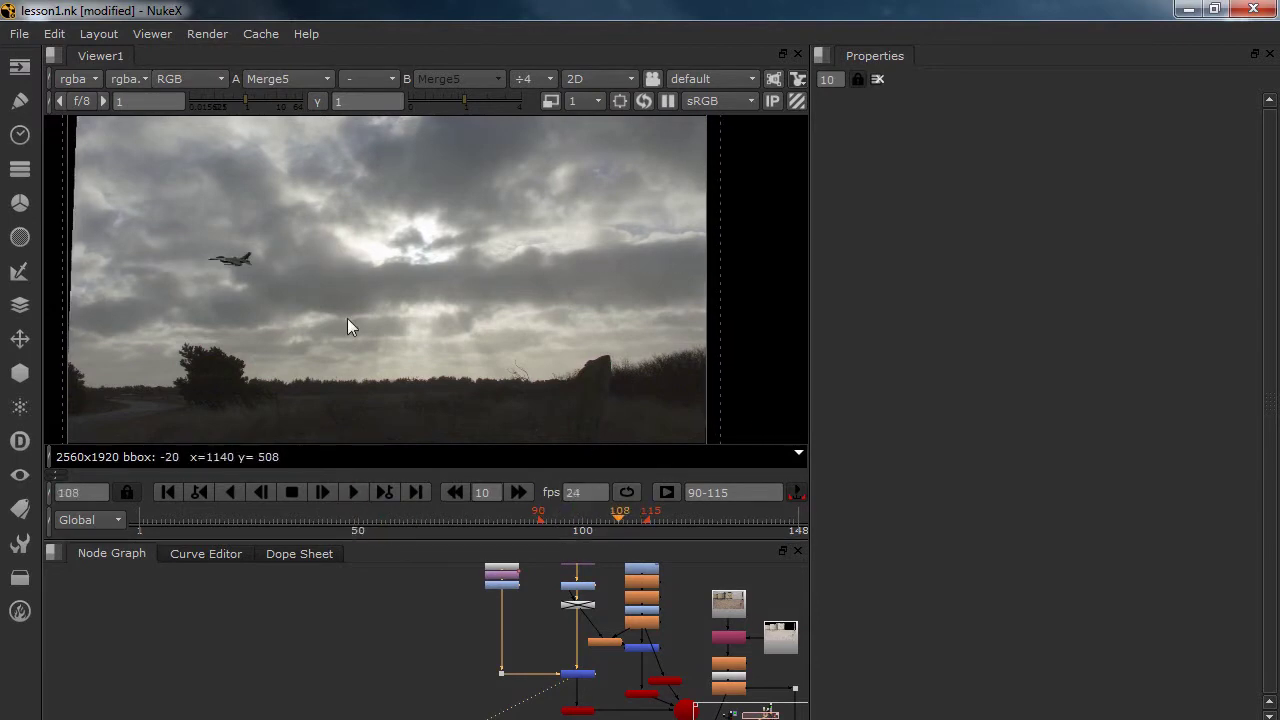
Add a TimeBlur node below Grade4 in the jet's branch and move its properties window clear of the node graph
left_click_drag(478, 597, 462, 596)
scroll(492, 589, "up", 3)
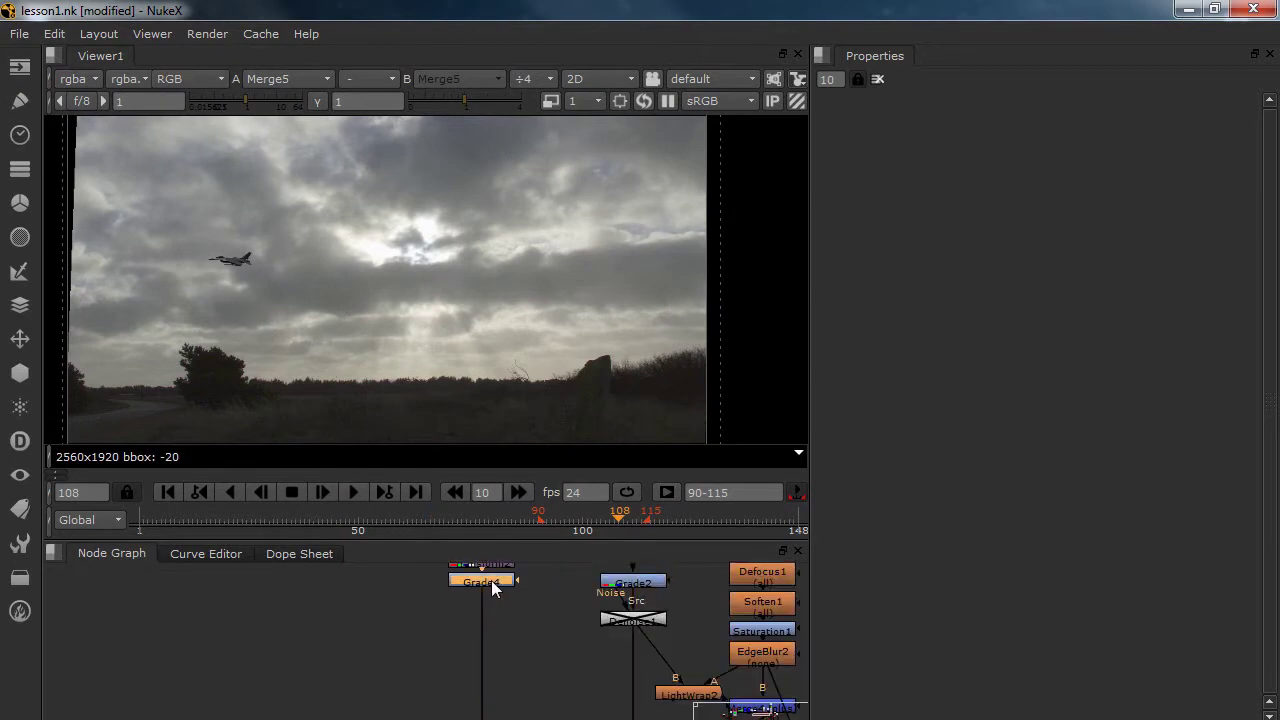
left_click(491, 581)
key("Tab")
type("time")
left_click(479, 596)
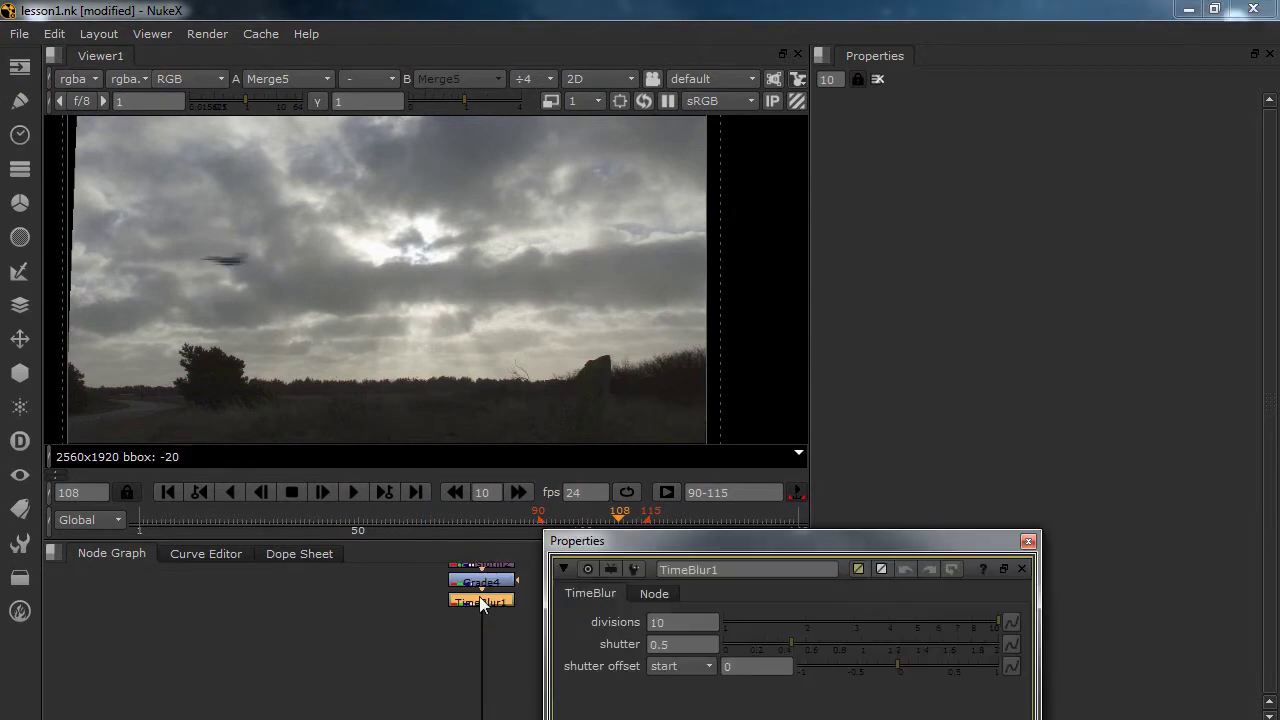
left_click_drag(661, 545, 911, 179)
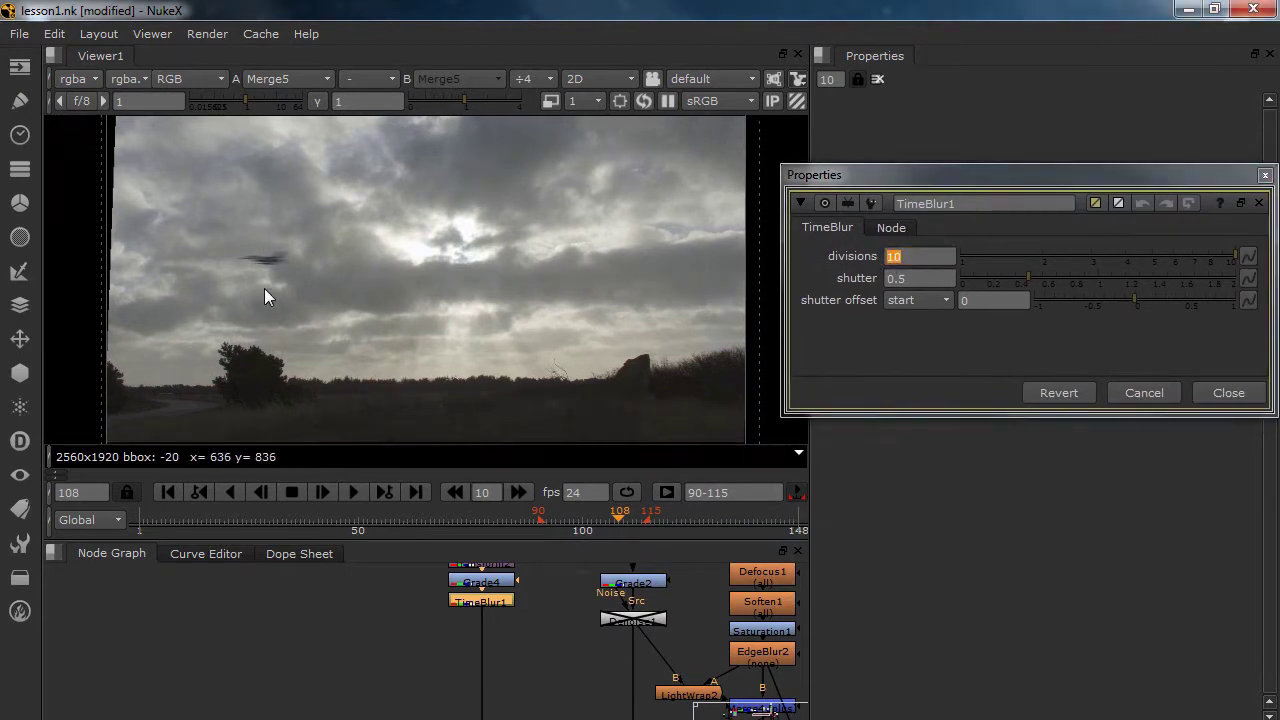
Set TimeBlur1's divisions to 20 and its shutter to 0.3 while inspecting the jet's blur up close
scroll(263, 260, "up", 8)
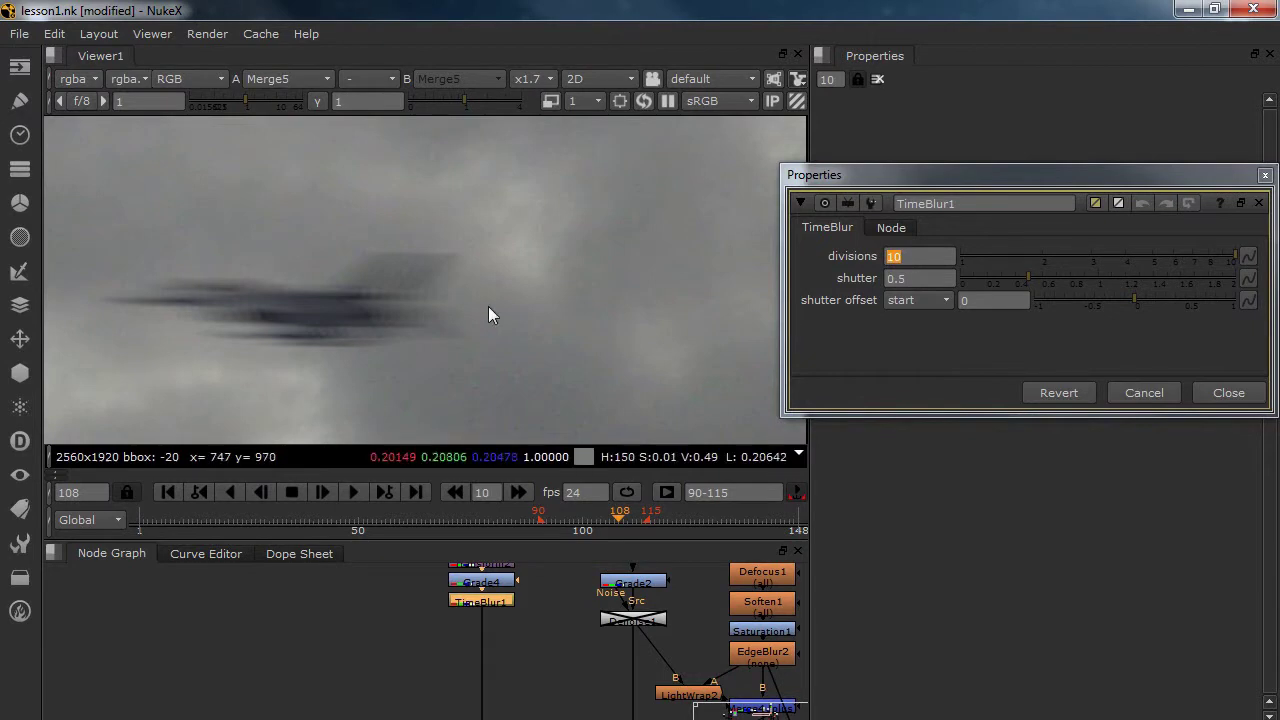
left_click(879, 249)
type("20")
key("Return")
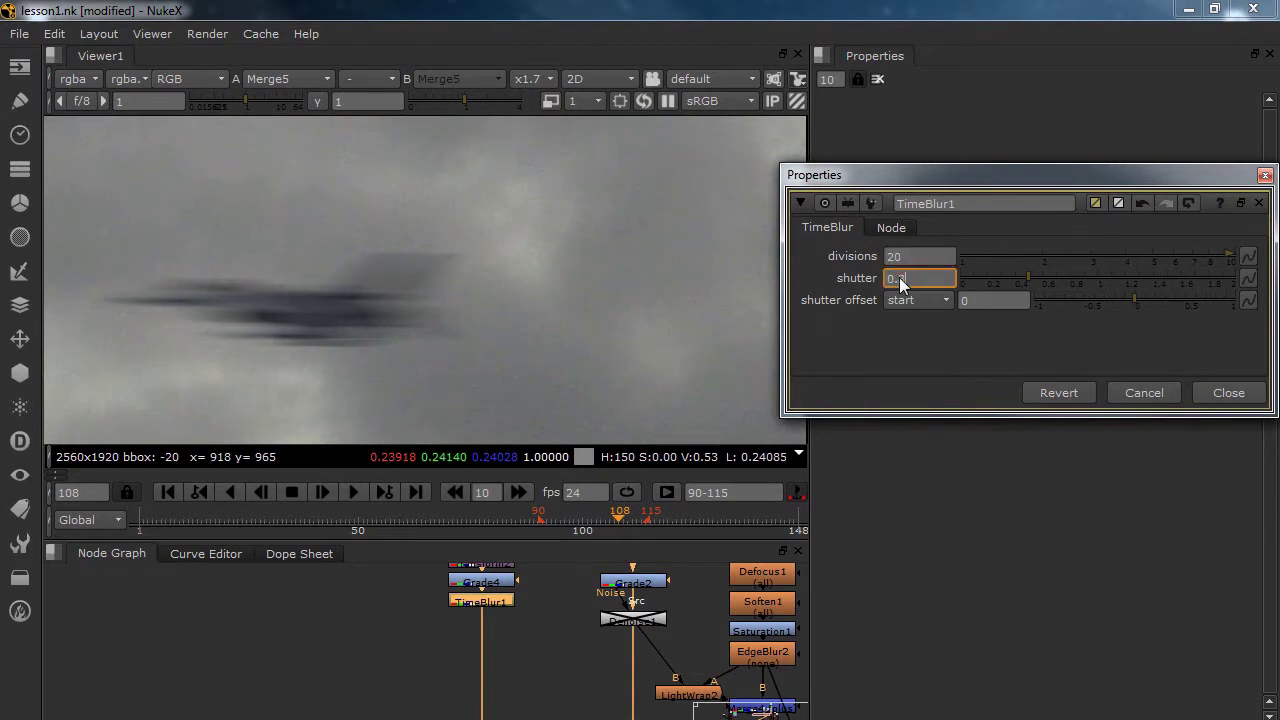
key("Return")
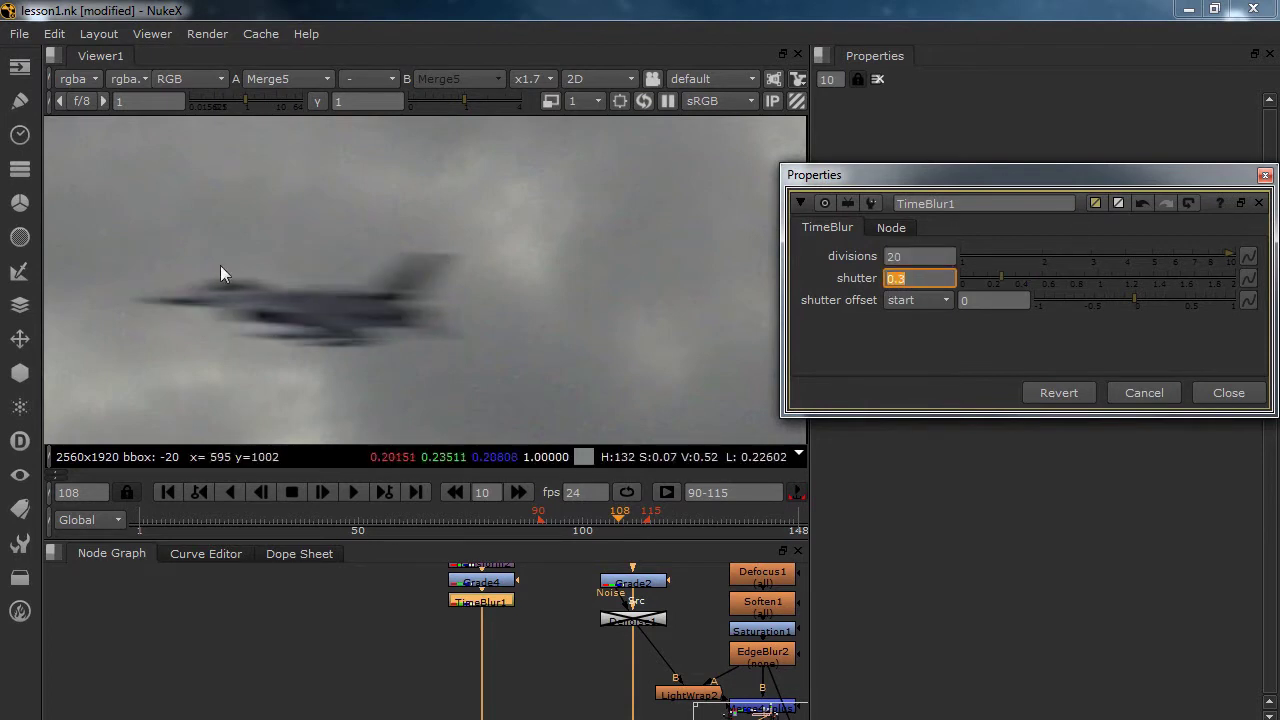
Play back the motion-blurred jet over the full sky plate, stop playback, and close the TimeBlur1 properties
scroll(330, 306, "down", 3)
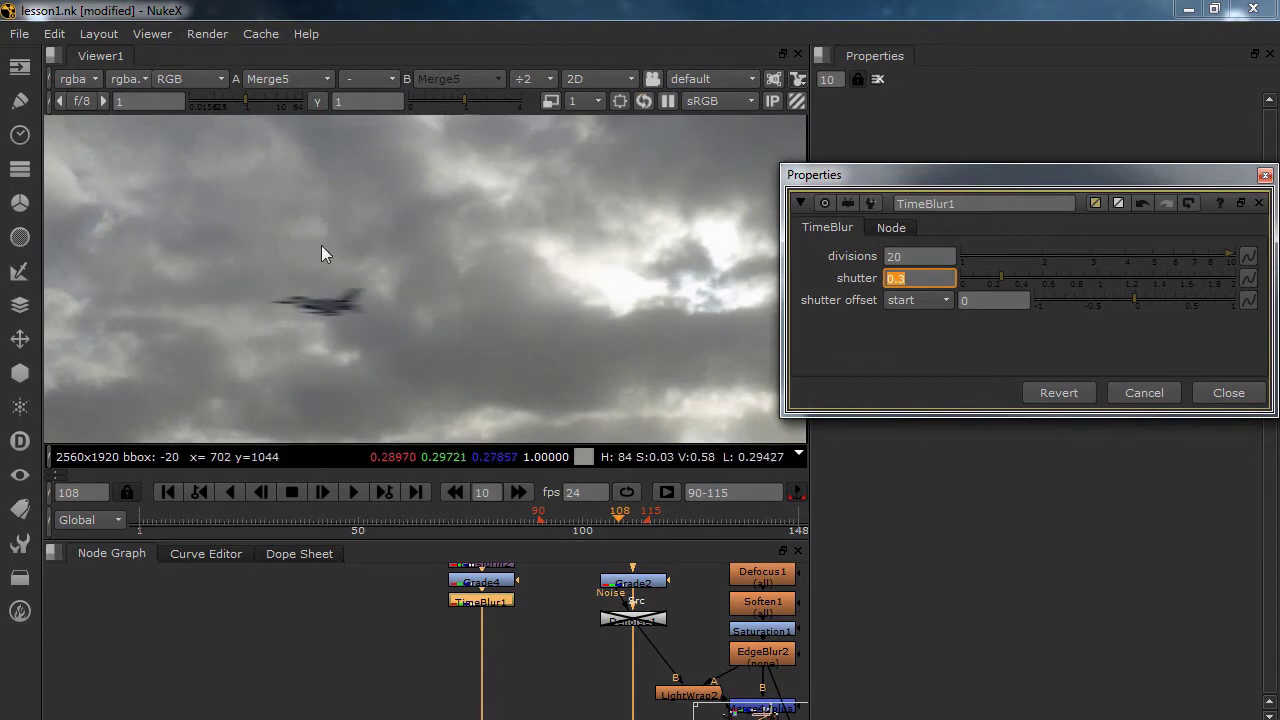
scroll(349, 392, "down", 1)
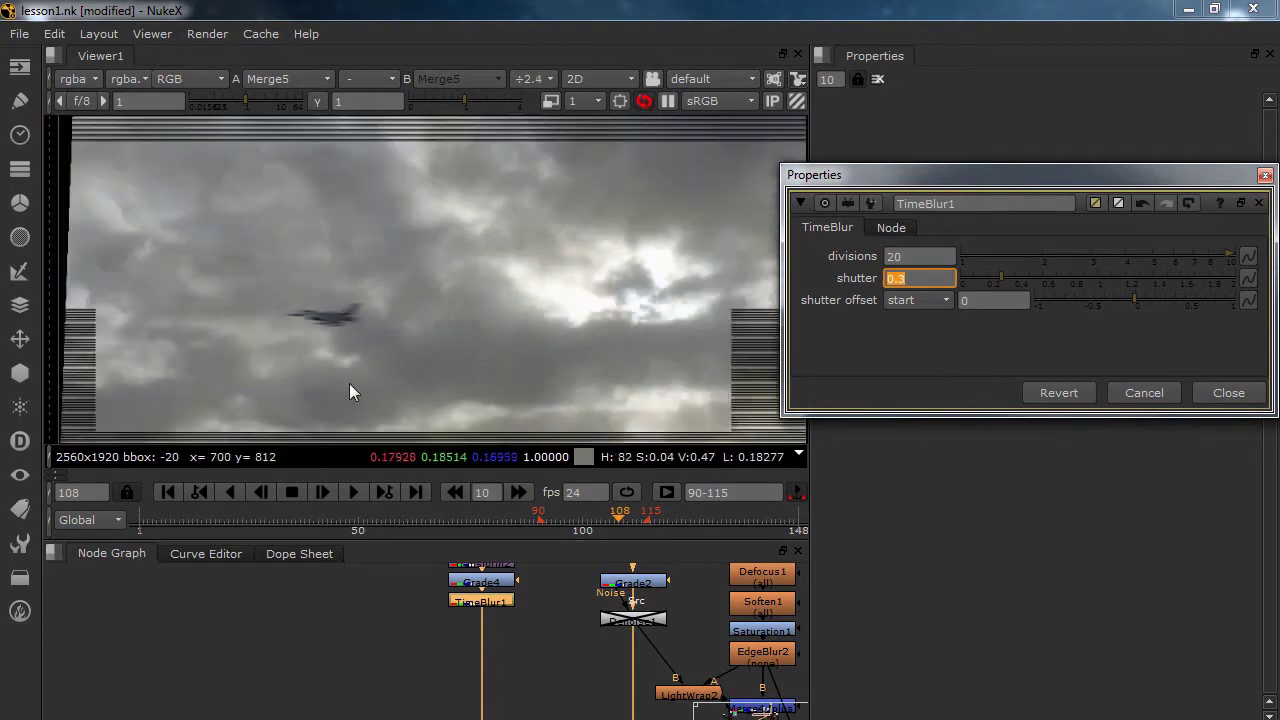
scroll(364, 315, "down", 2)
left_click(356, 489)
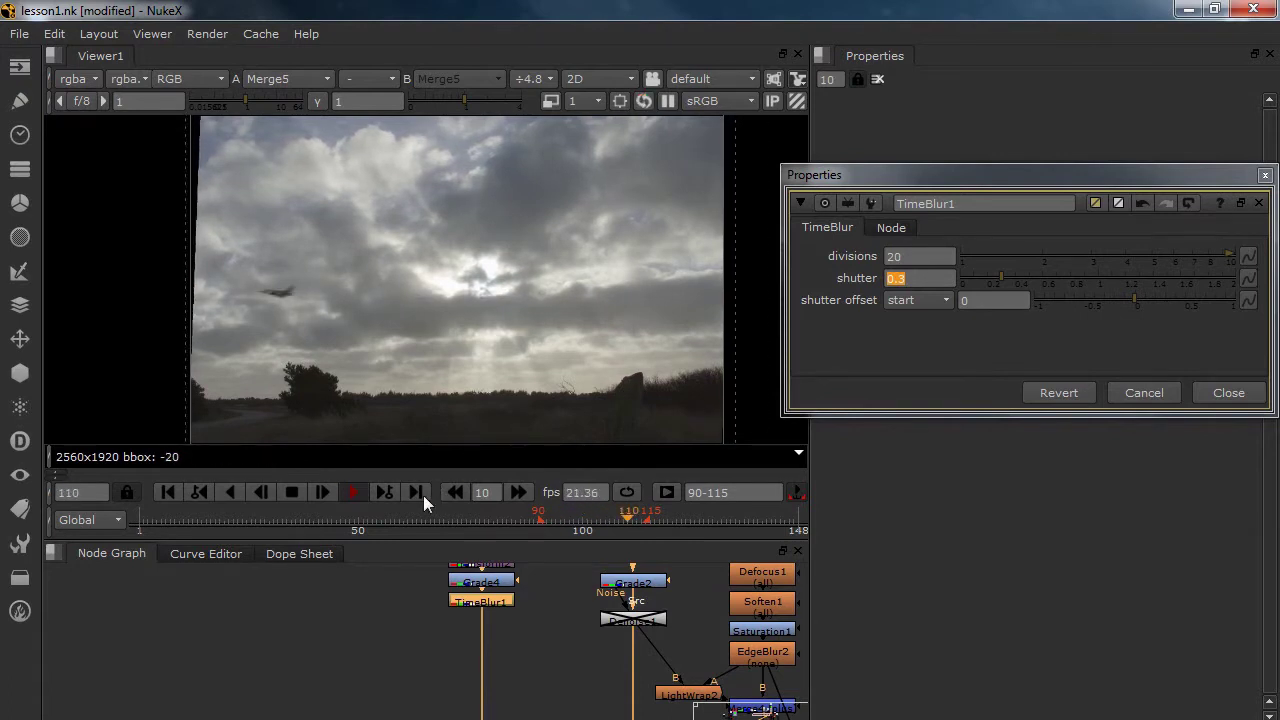
left_click(356, 491)
left_click(1226, 393)
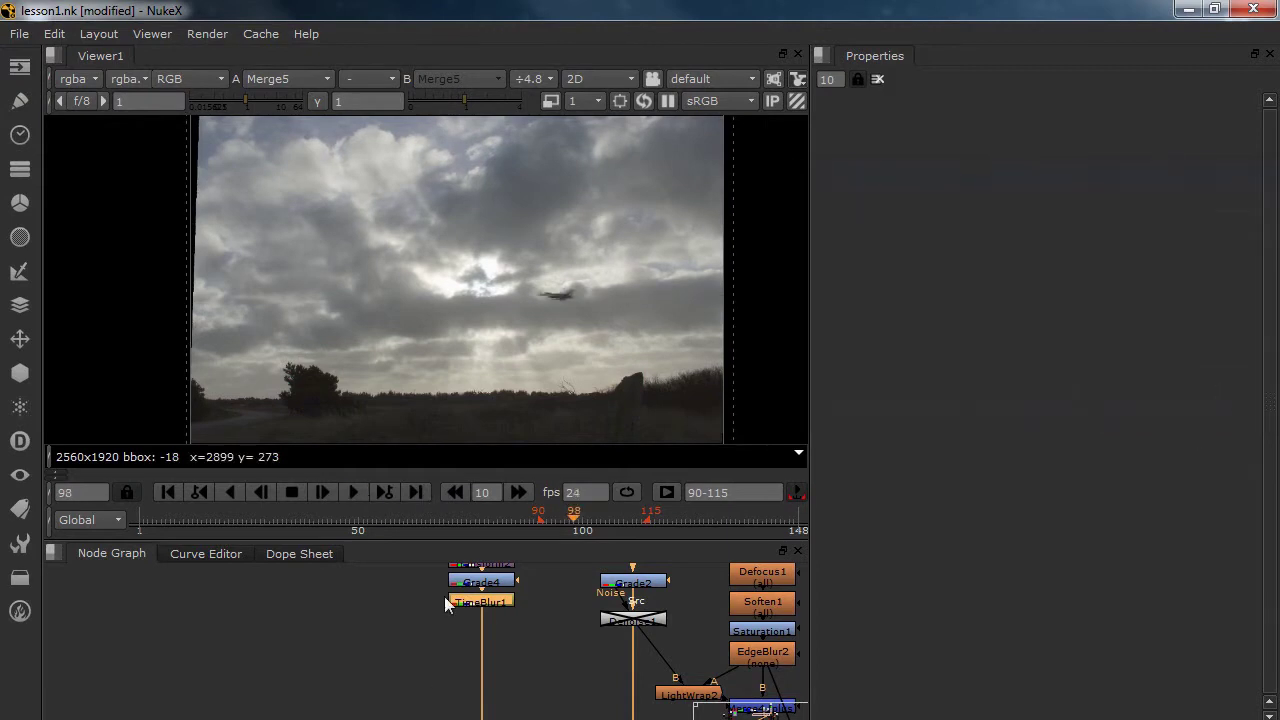
View the final composite from the Merge3 node
scroll(360, 600, "down", 3)
left_click_drag(590, 712, 526, 622)
left_click(526, 624)
key("1")
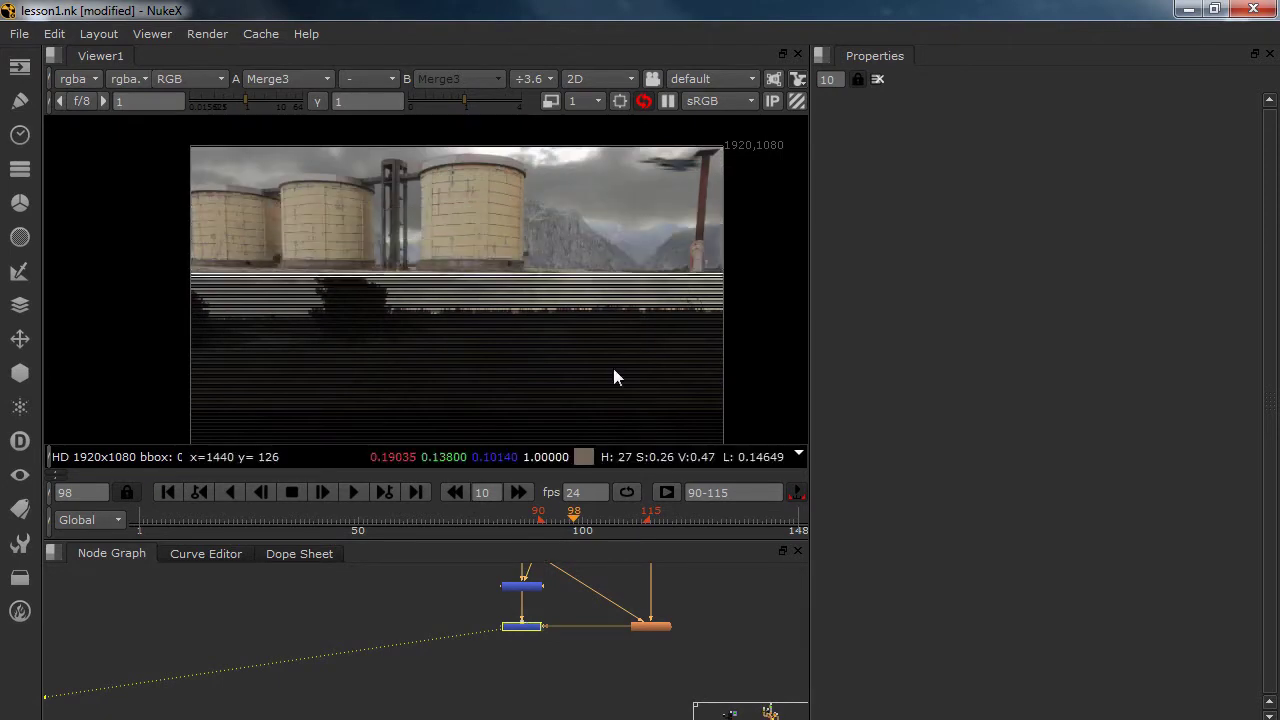
Try scaling the jet to 0.25 and 0.2 in Transform2 against the final composite, and close its properties
left_click(318, 694)
left_click_drag(307, 635, 328, 719)
left_click_drag(312, 658, 333, 704)
left_click_drag(312, 593, 322, 671)
scroll(341, 629, "up", 3)
double_click(370, 580)
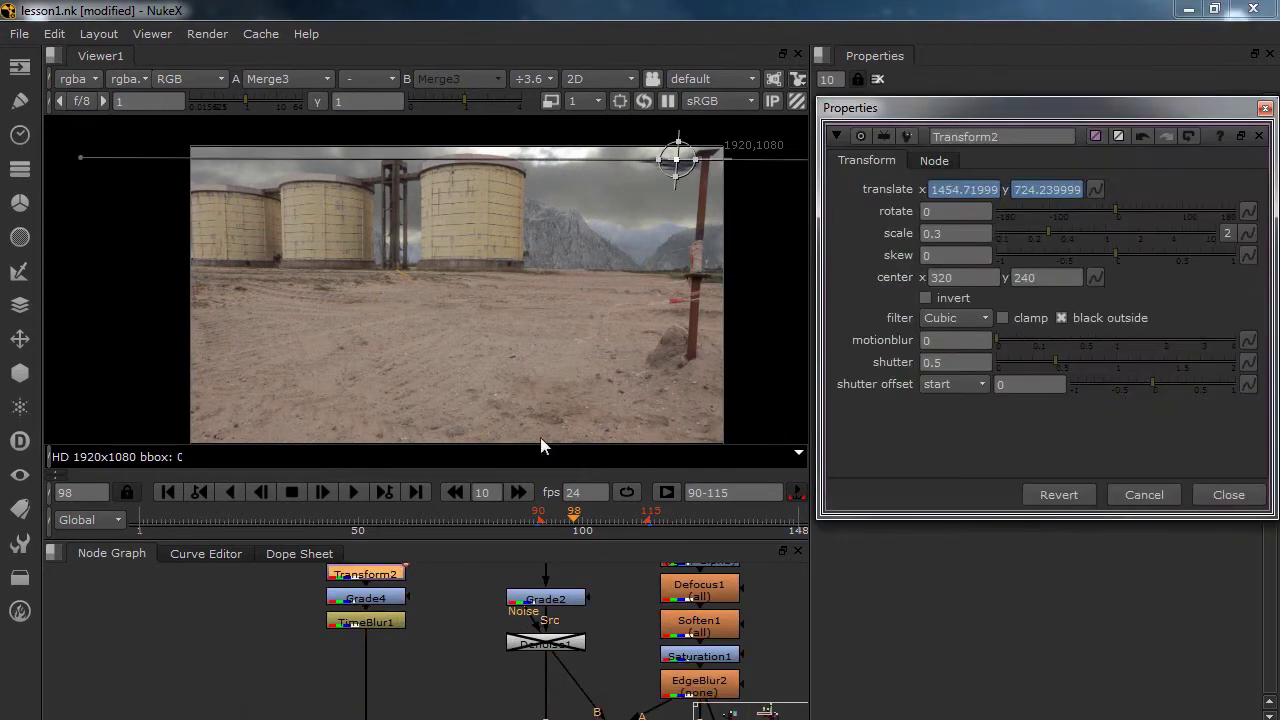
left_click(935, 233)
type("0.25")
key("Return")
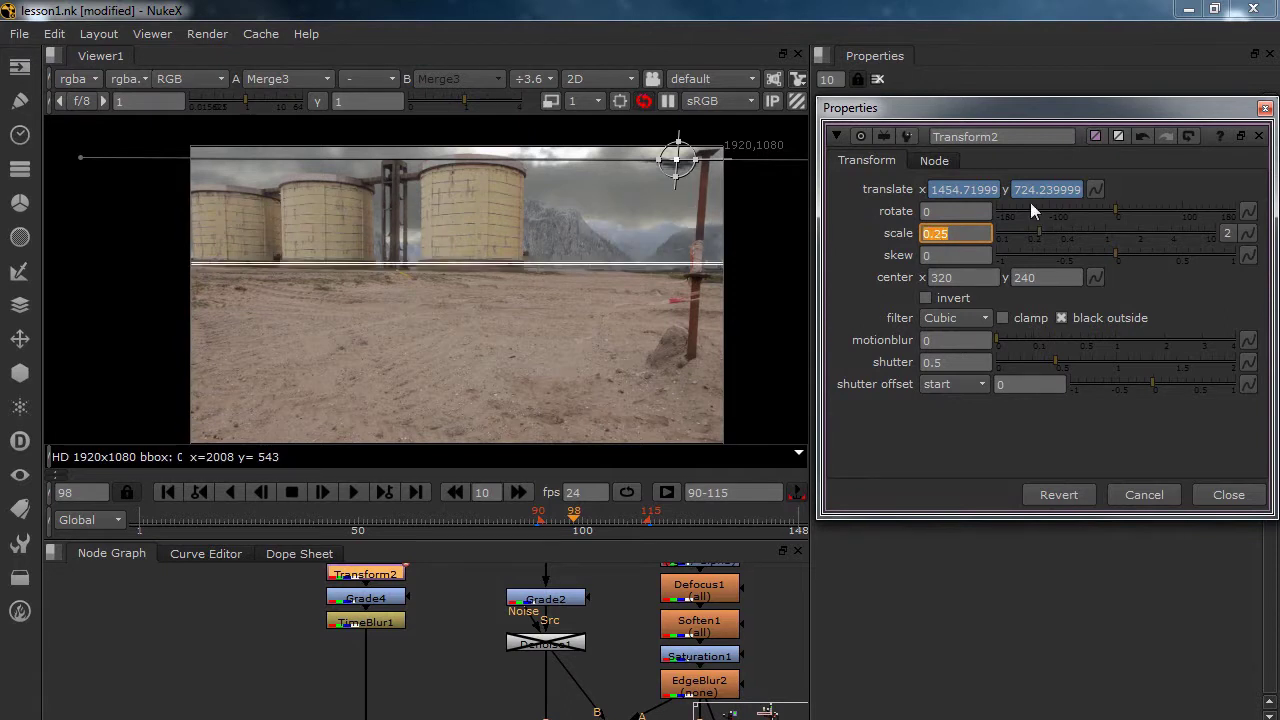
type("0.2")
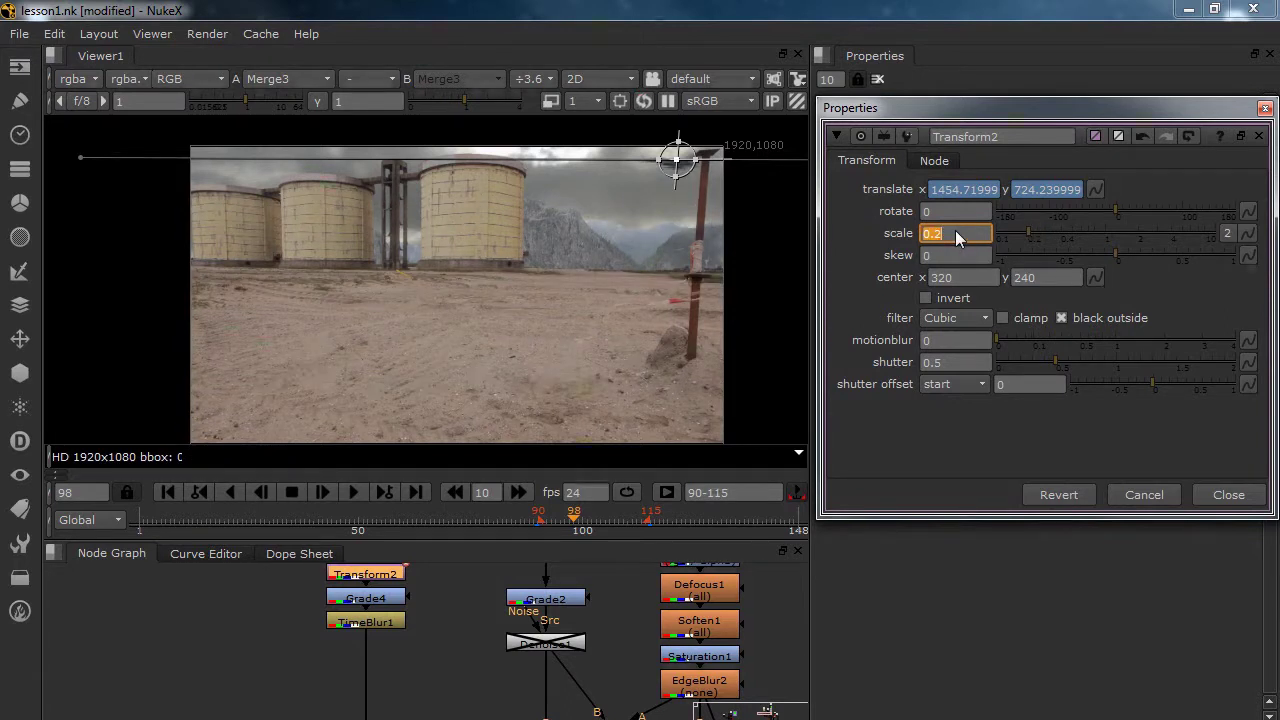
key("Return")
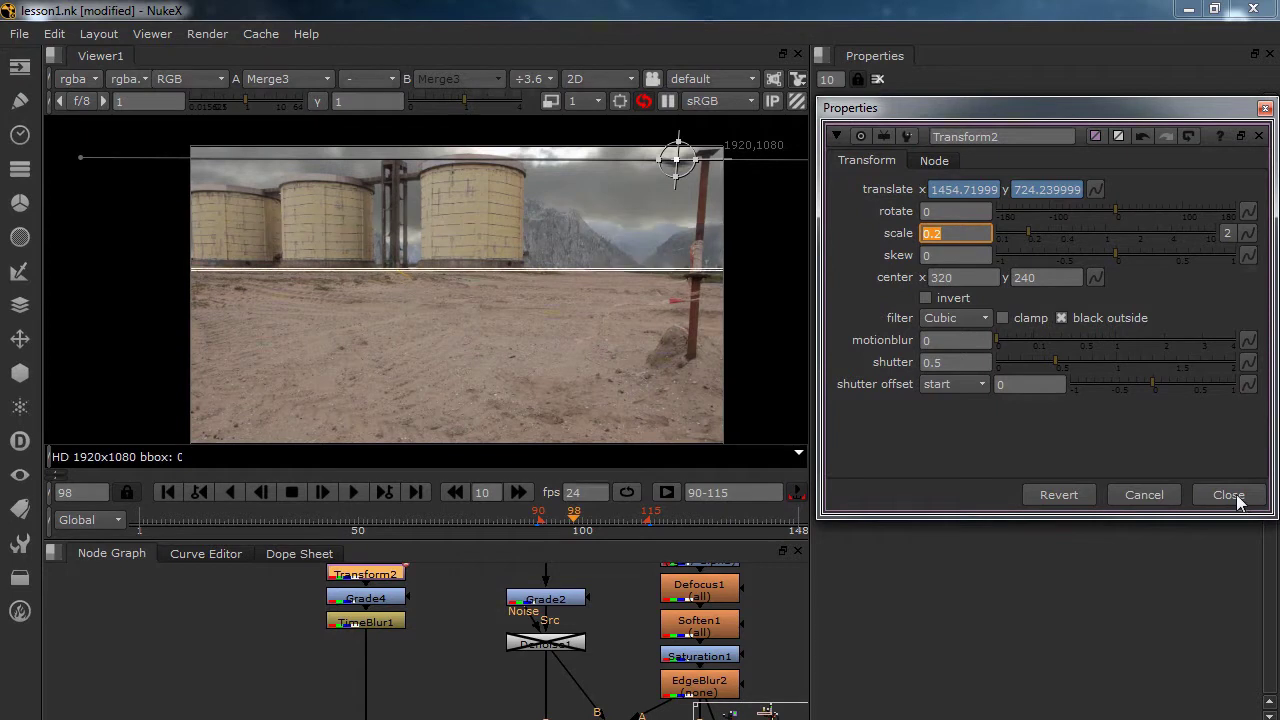
left_click(1230, 495)
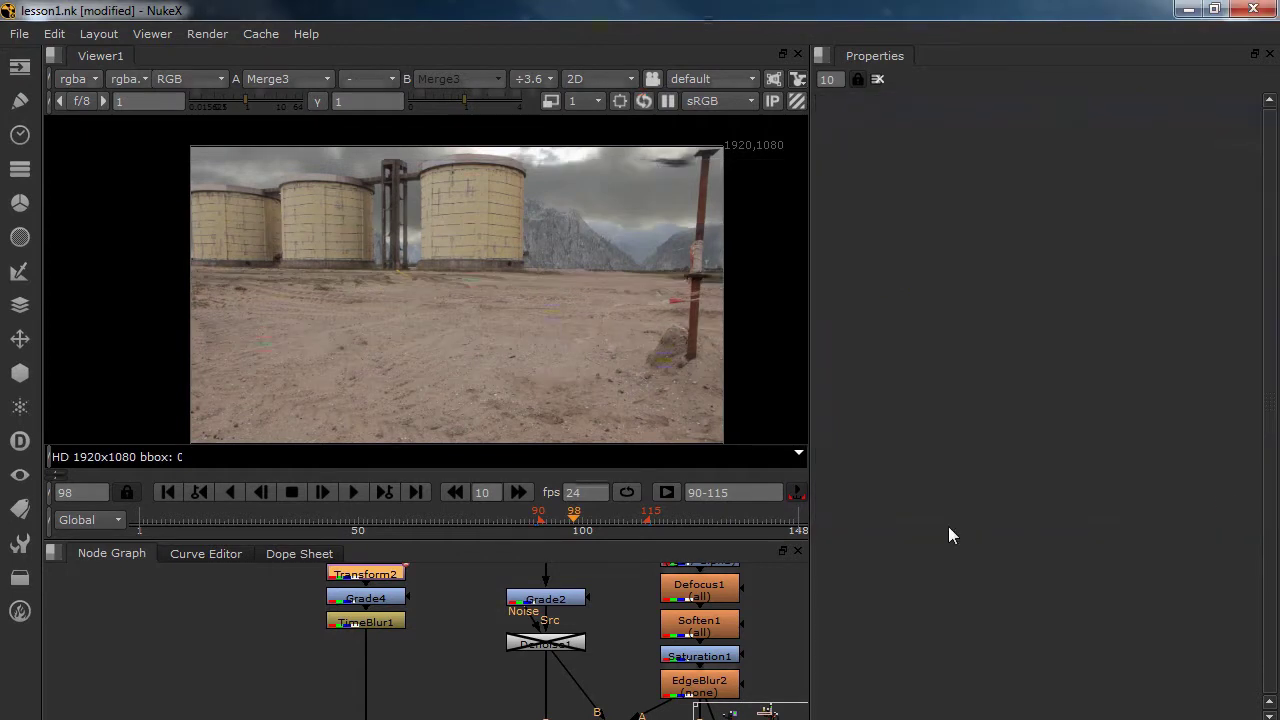
Reopen Transform2's properties and lower the jet in the composite by setting its center y to 190
double_click(380, 577)
left_click_drag(660, 231, 648, 255)
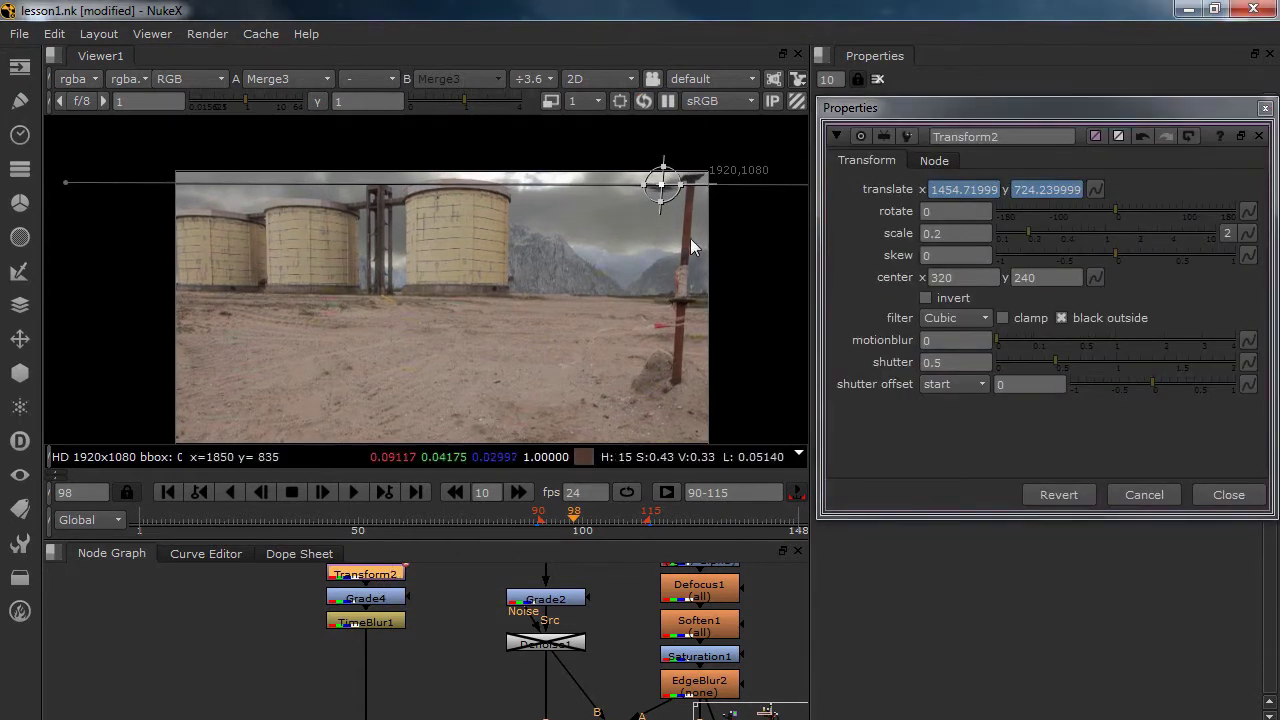
scroll(622, 174, "up", 3)
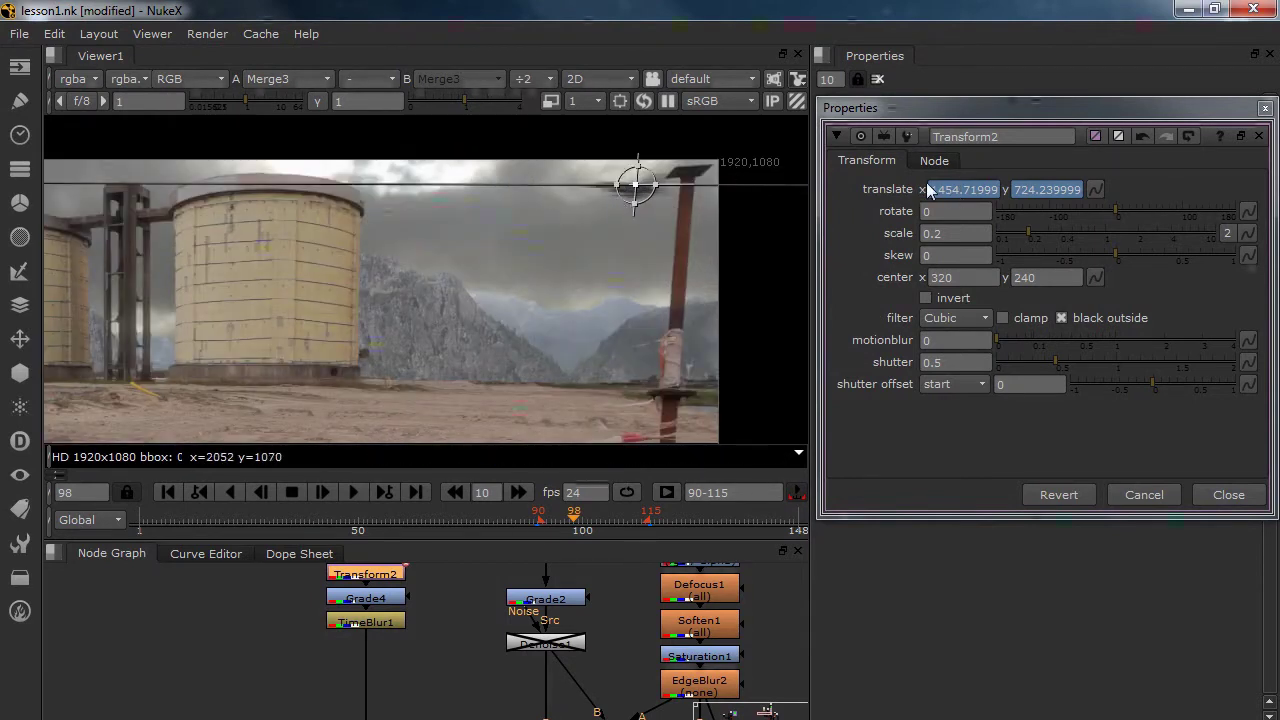
left_click(1020, 280)
key("Down")
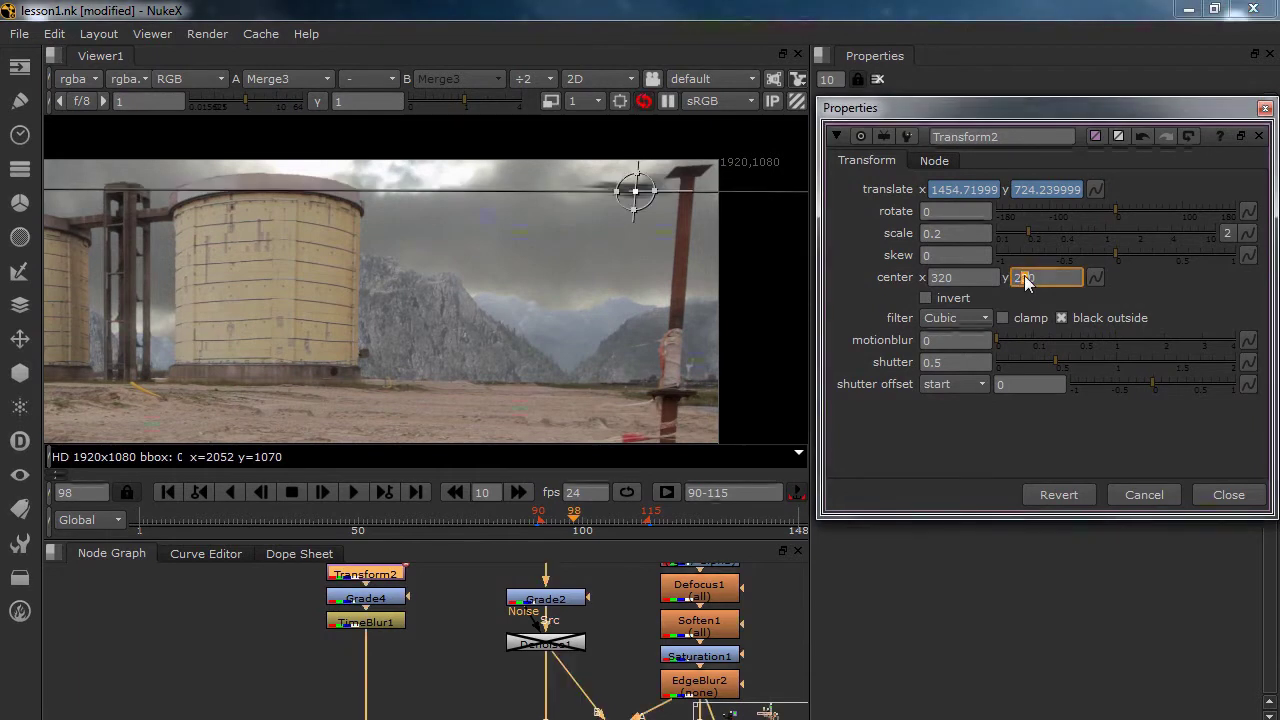
scroll(1024, 281, "down", 7)
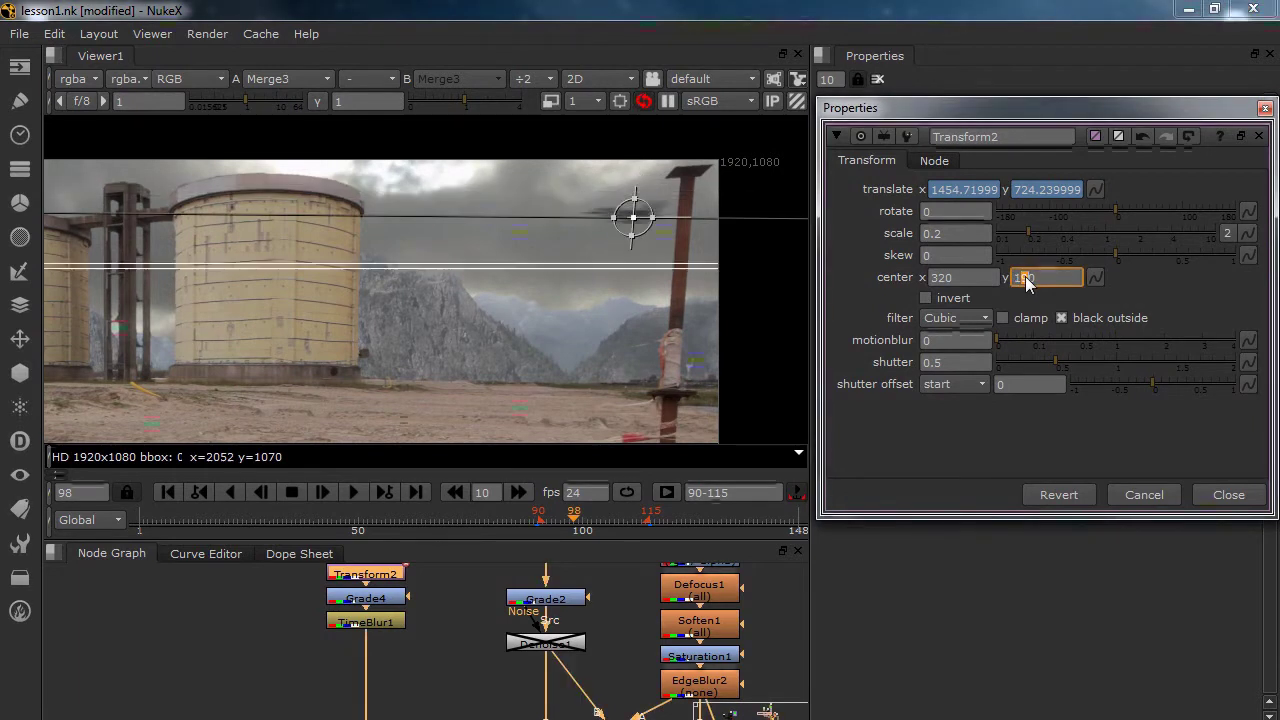
Set the jet's scale to 0.16 in Transform2 and close its properties
left_click(965, 236)
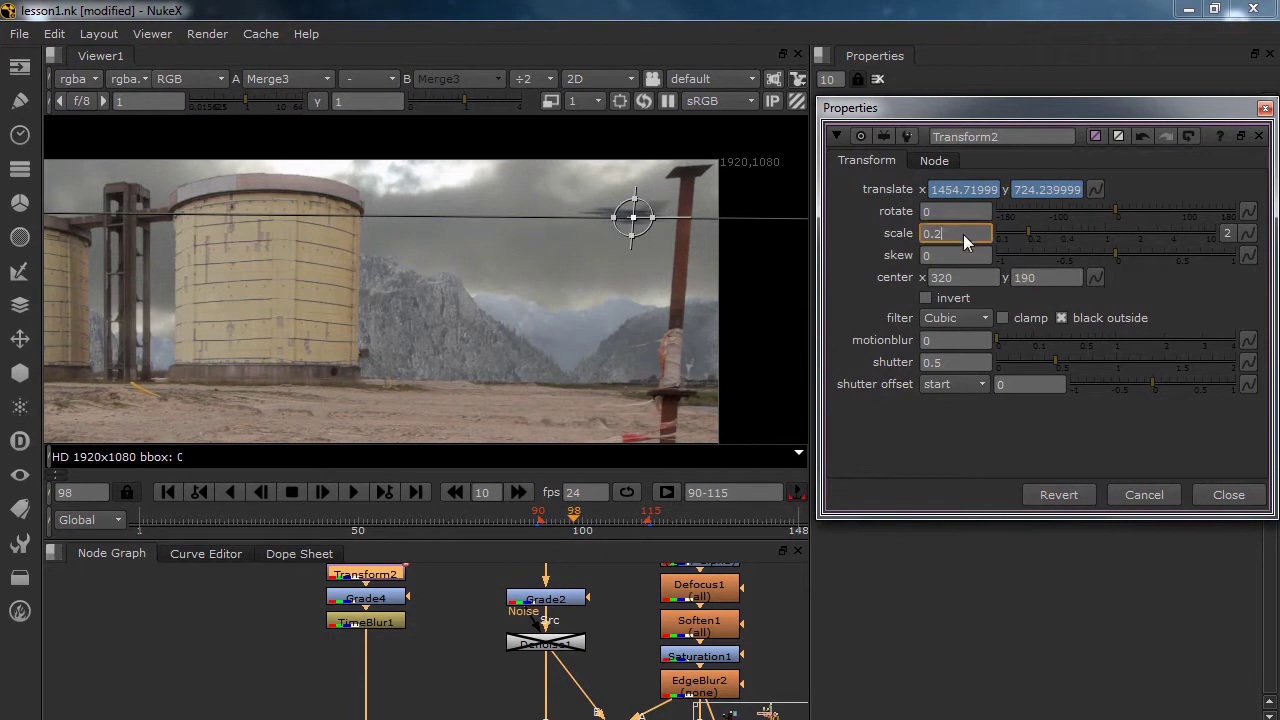
type("16")
key("Return")
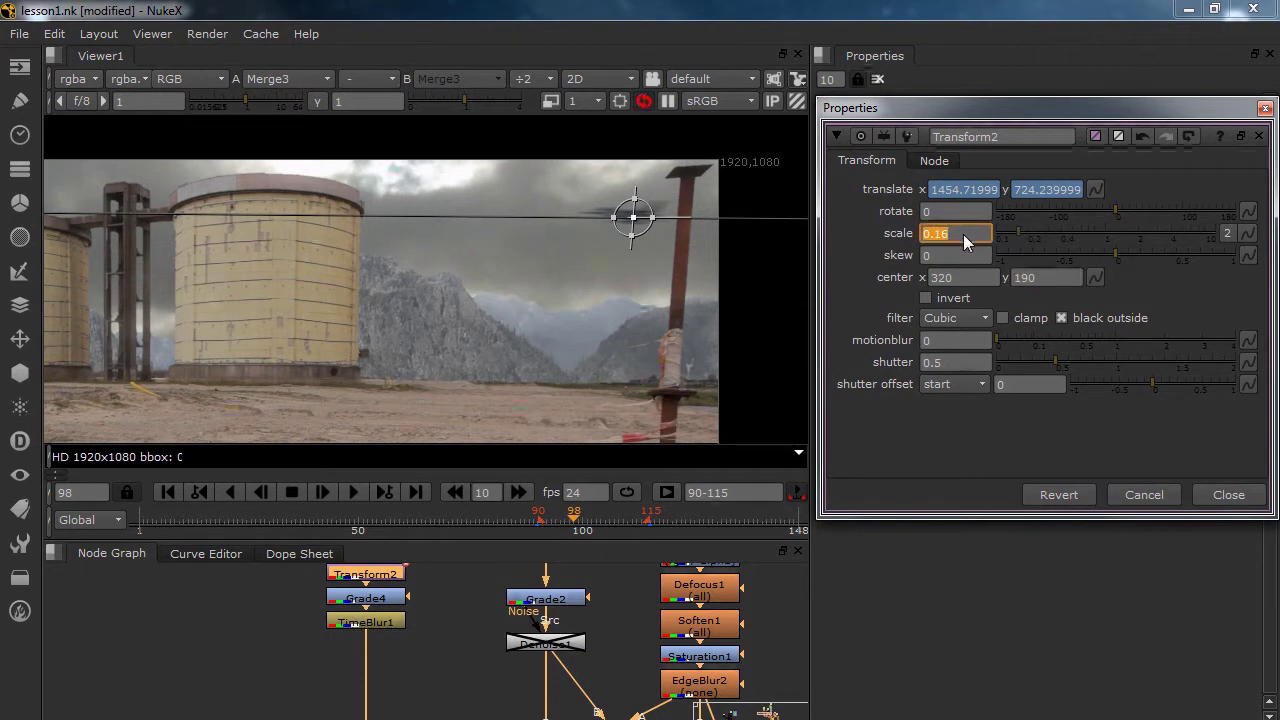
left_click(1222, 495)
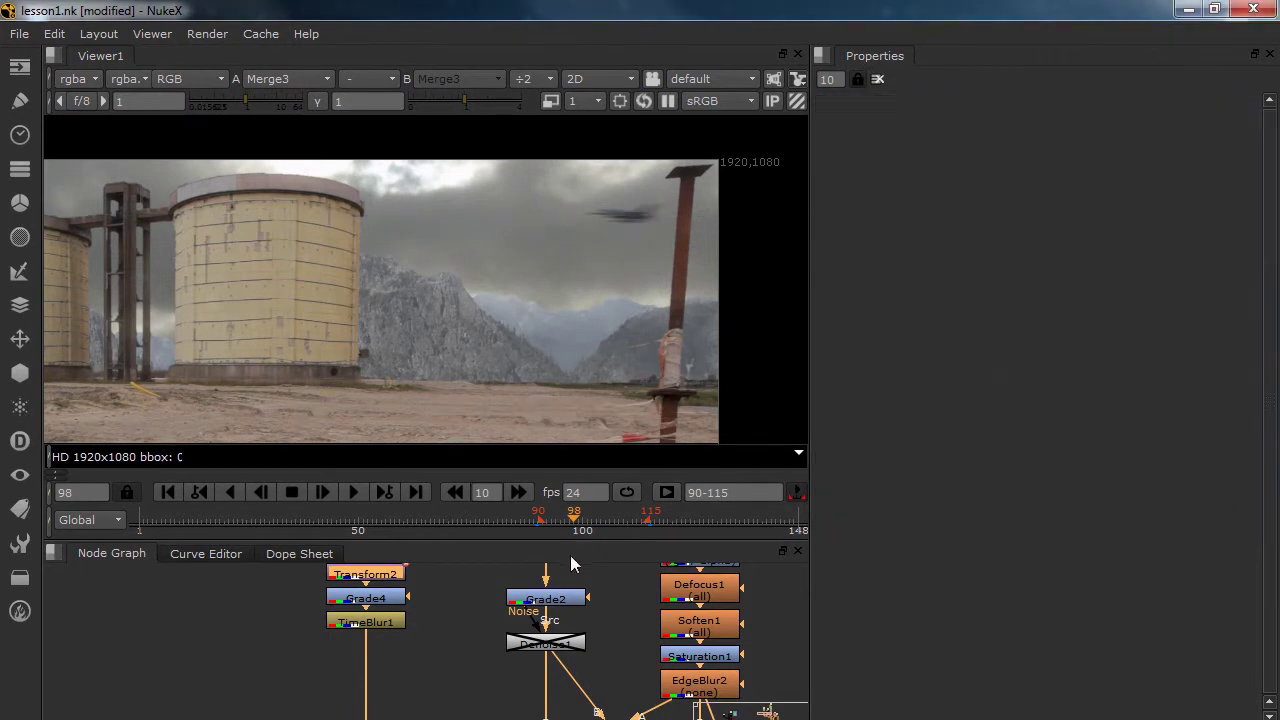
Frame the whole composite in the viewer and play the shot over frames 90-115
scroll(565, 356, "down", 5)
left_click_drag(565, 356, 633, 240)
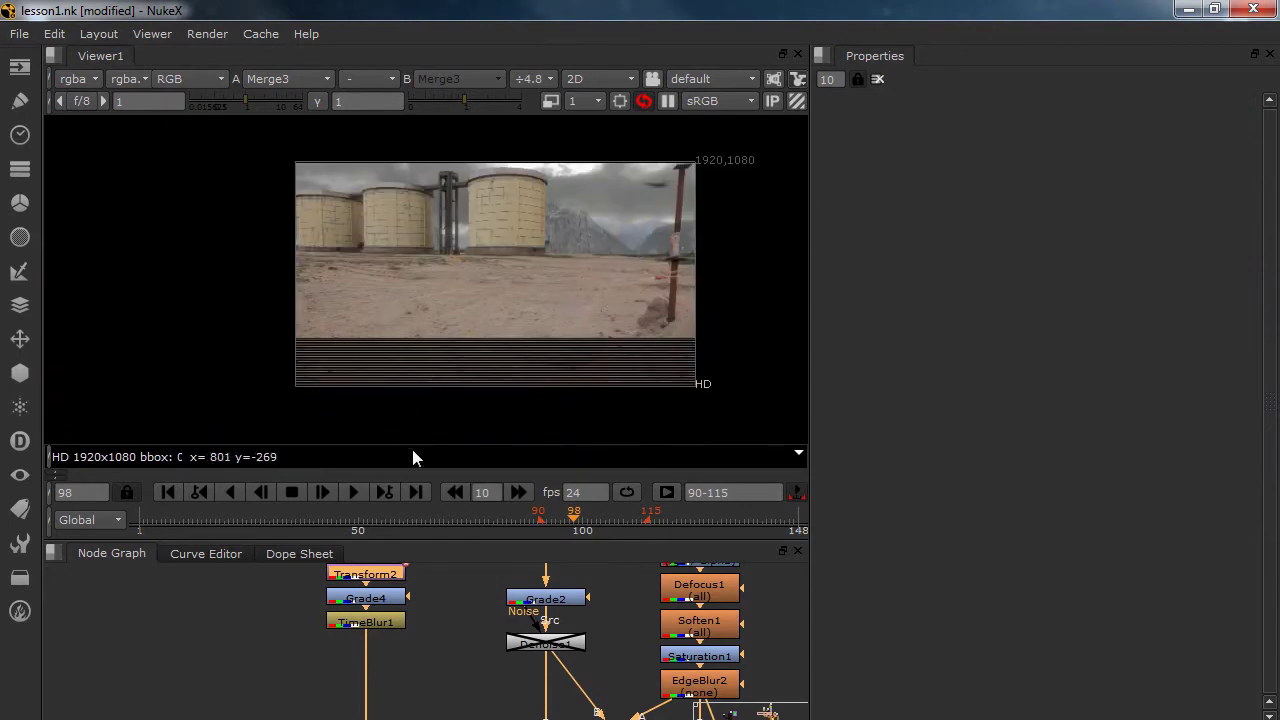
left_click(353, 491)
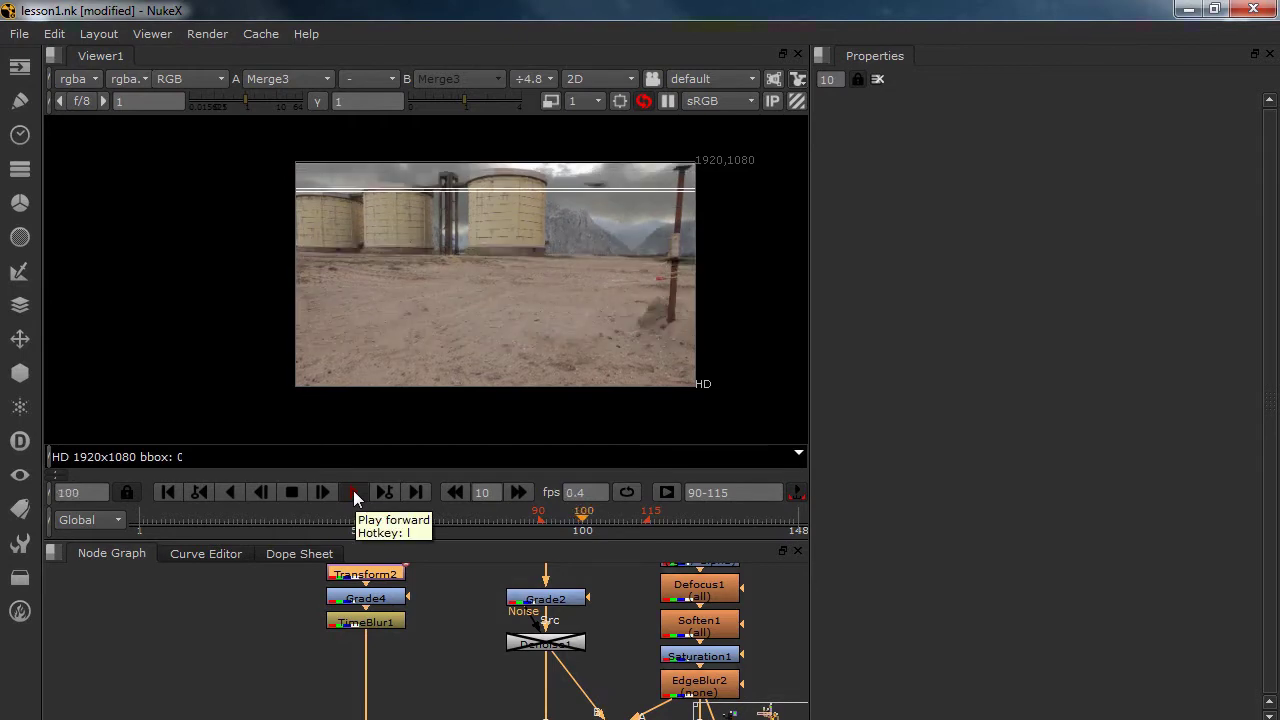
Stop playback and examine the jet against the sky and mountains at frame 100, both close up and in the full frame
left_click(353, 490)
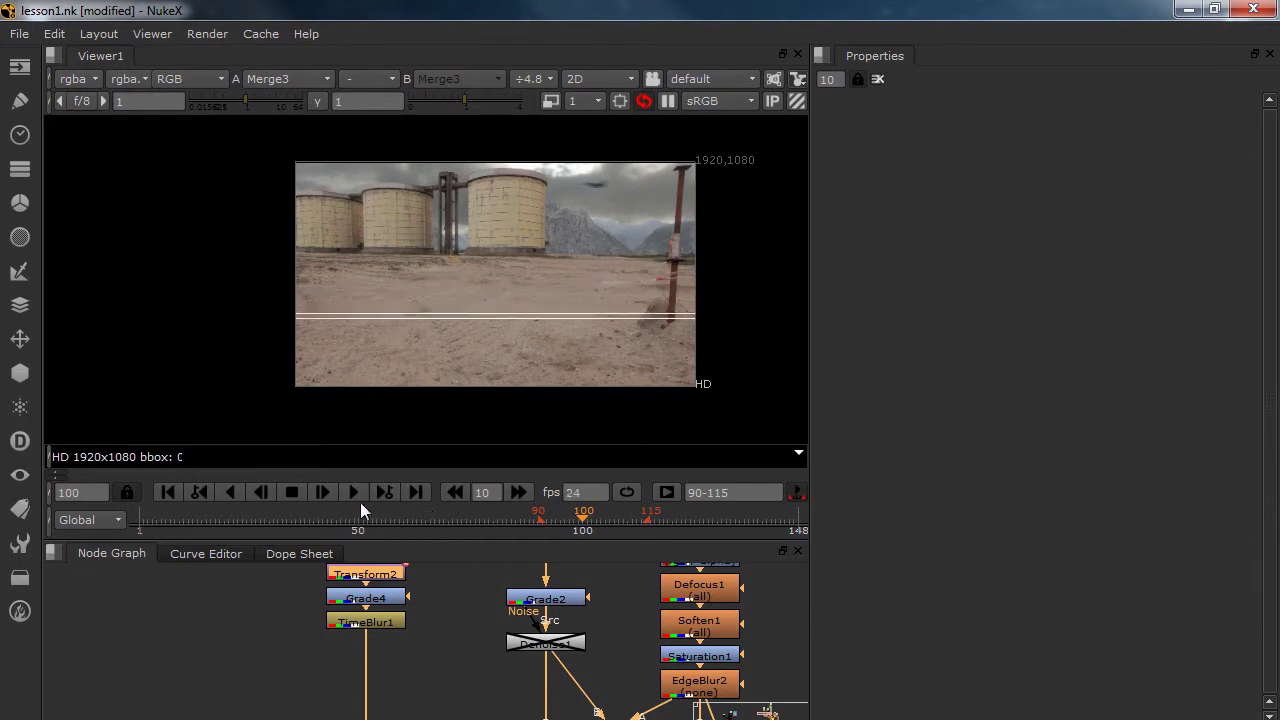
scroll(383, 577, "down", 5)
left_click_drag(428, 608, 463, 669)
left_click_drag(588, 194, 572, 202)
scroll(572, 202, "up", 4)
scroll(574, 203, "up", 2)
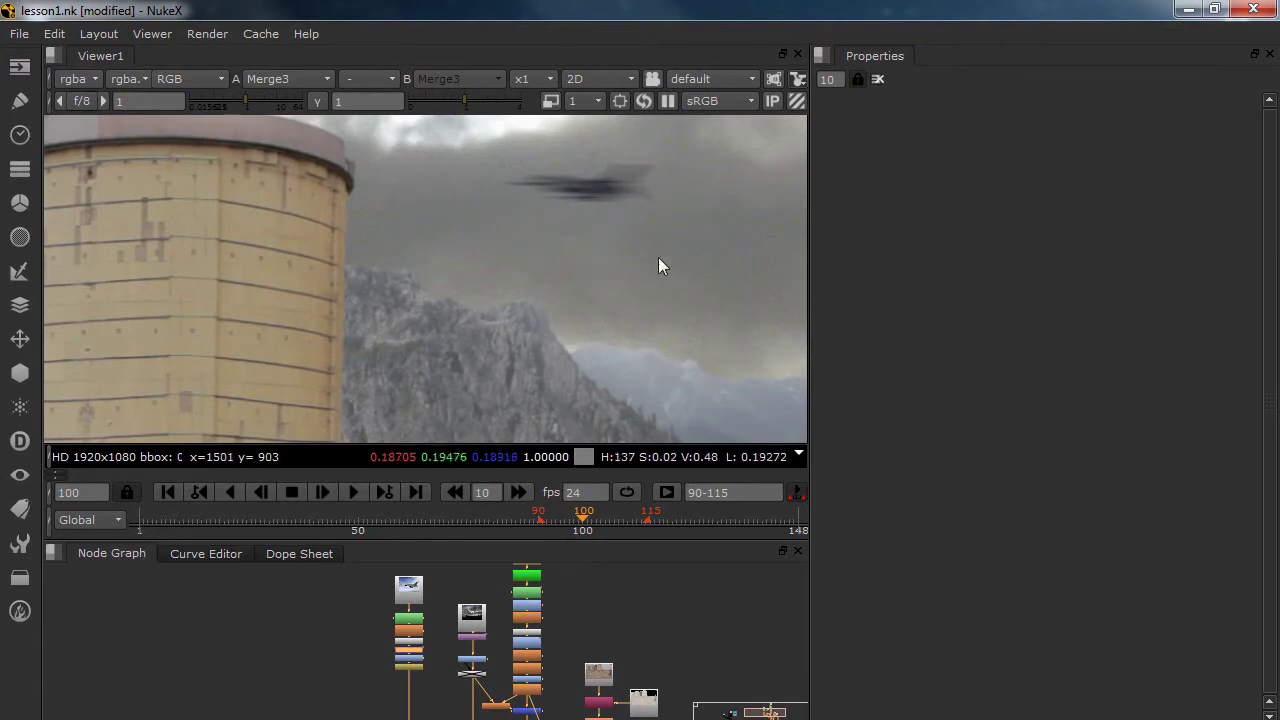
left_click_drag(484, 249, 381, 269)
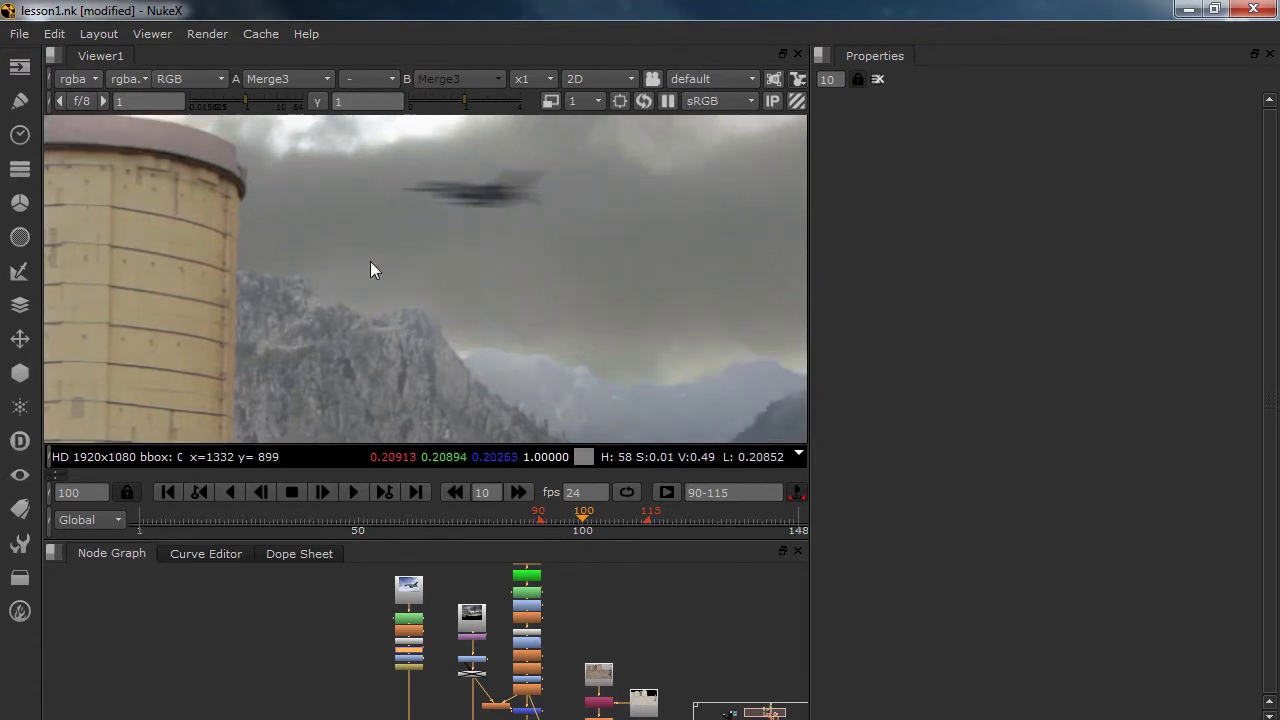
scroll(502, 234, "down", 3)
left_click_drag(631, 249, 596, 246)
scroll(632, 242, "down", 1)
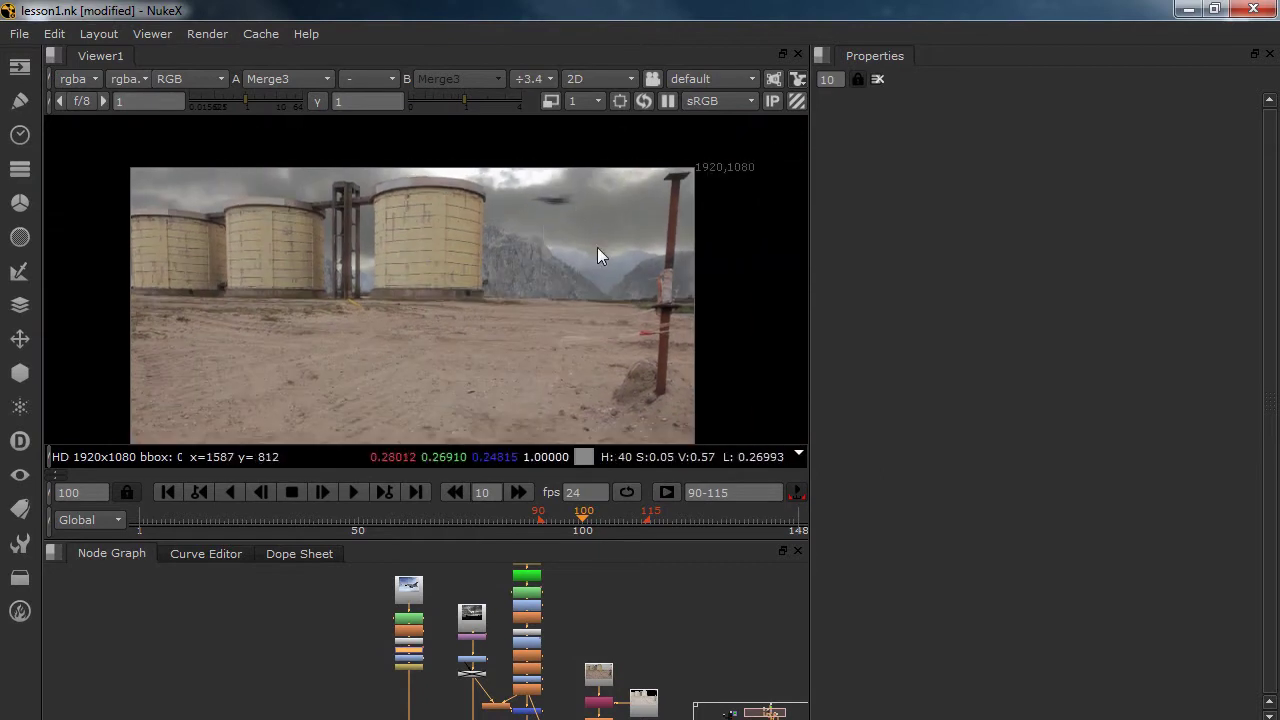
scroll(570, 316, "down", 1)
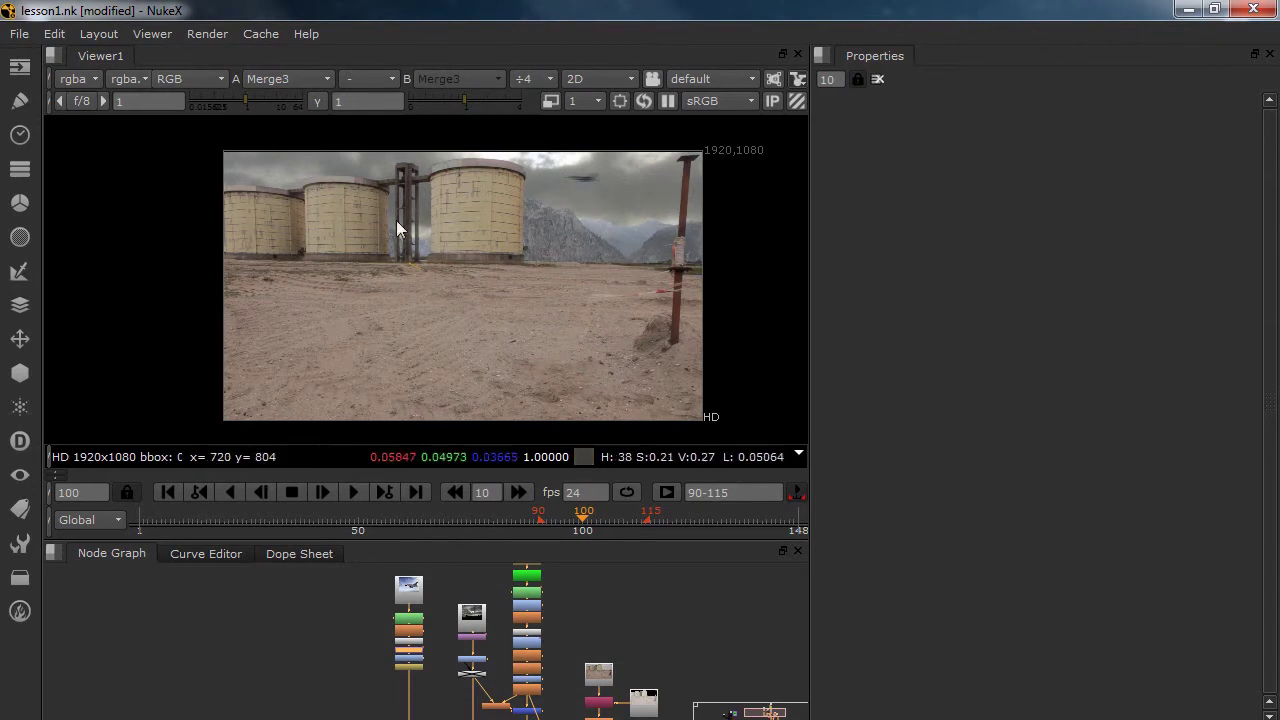
left_click_drag(531, 238, 520, 248)
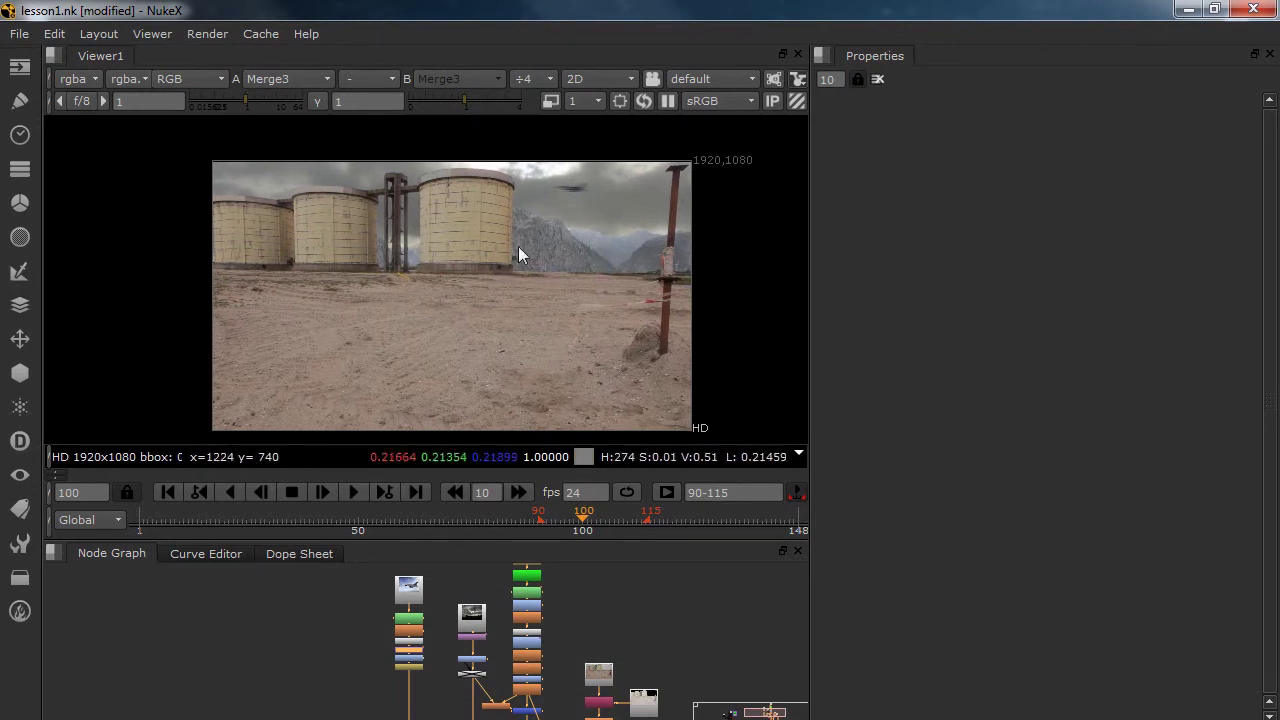
scroll(519, 256, "up", 3)
scroll(634, 329, "down", 4)
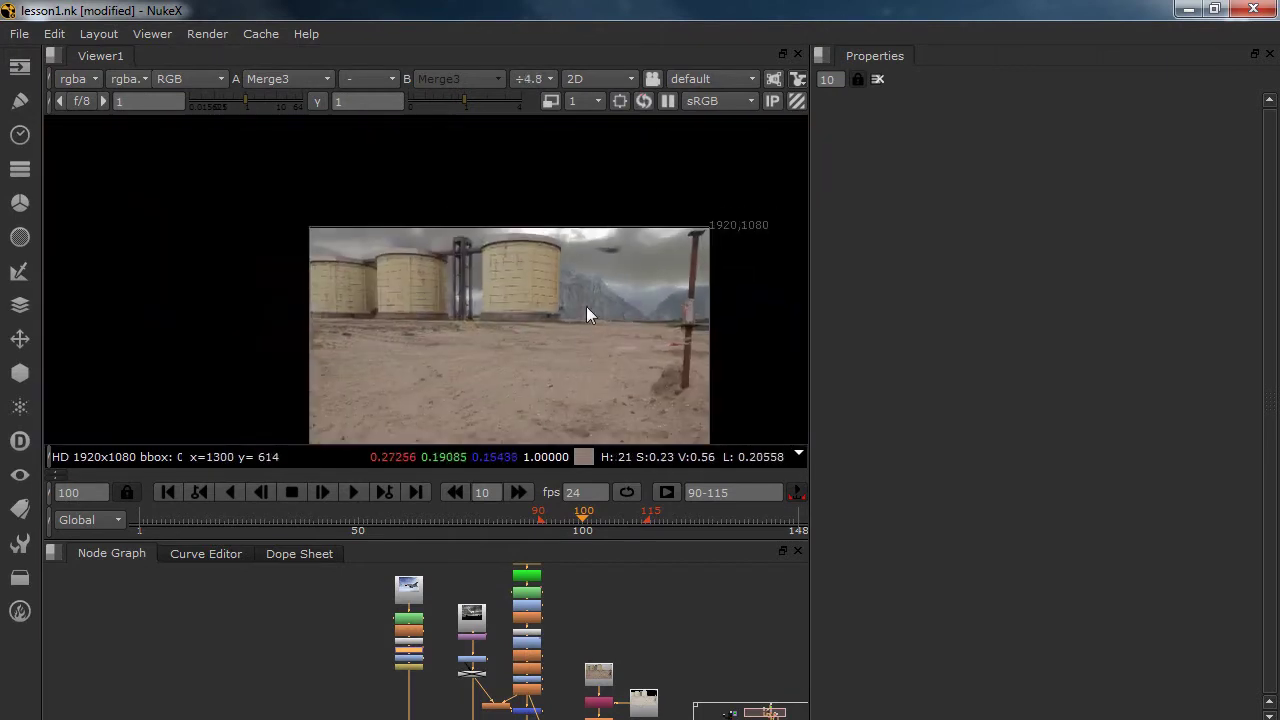
left_click_drag(579, 330, 589, 268)
Add a Write node after Merge3 at the end of the composite and move its properties clear of the node graph
left_click_drag(599, 640, 603, 546)
left_click_drag(558, 661, 539, 630)
scroll(550, 651, "up", 4)
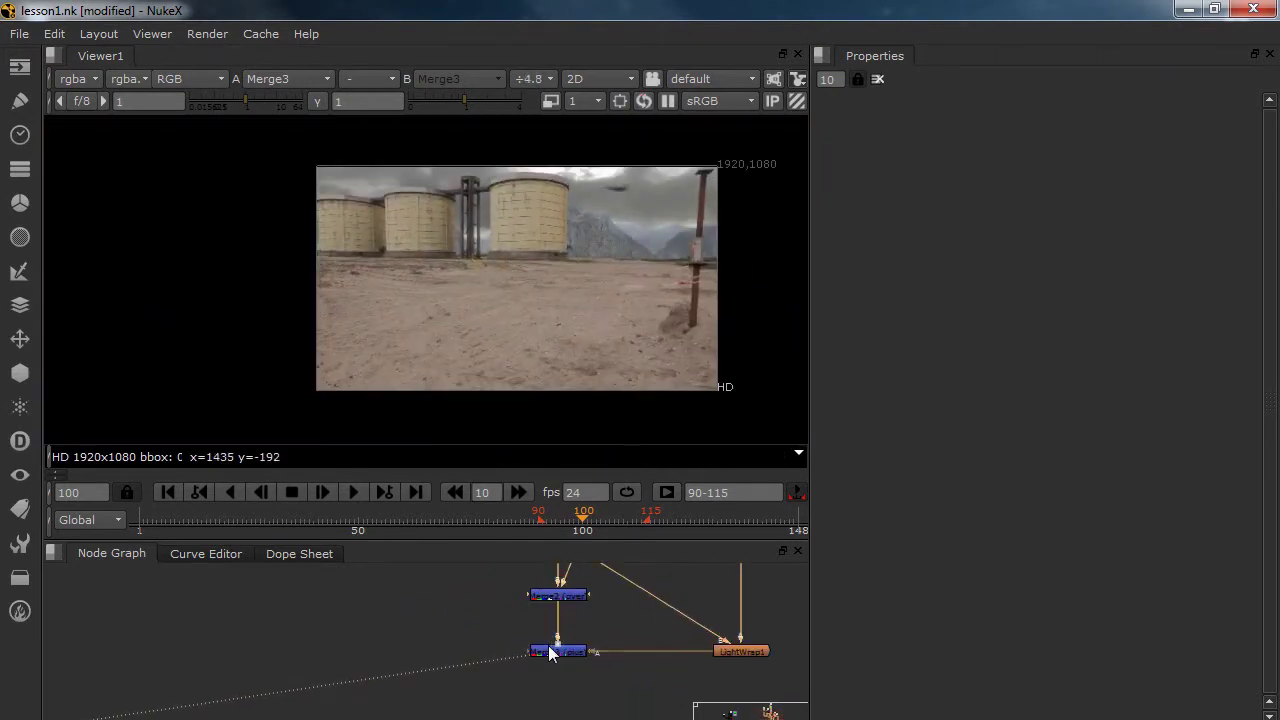
key("w")
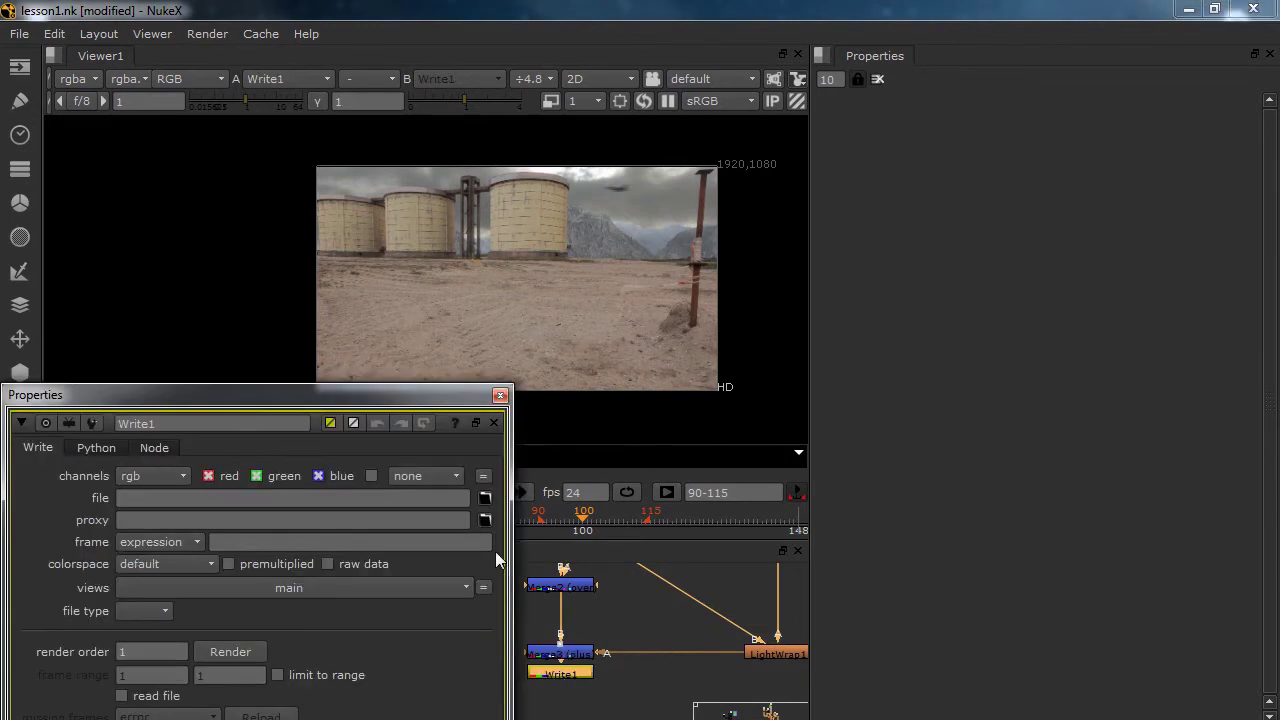
left_click_drag(366, 402, 1137, 104)
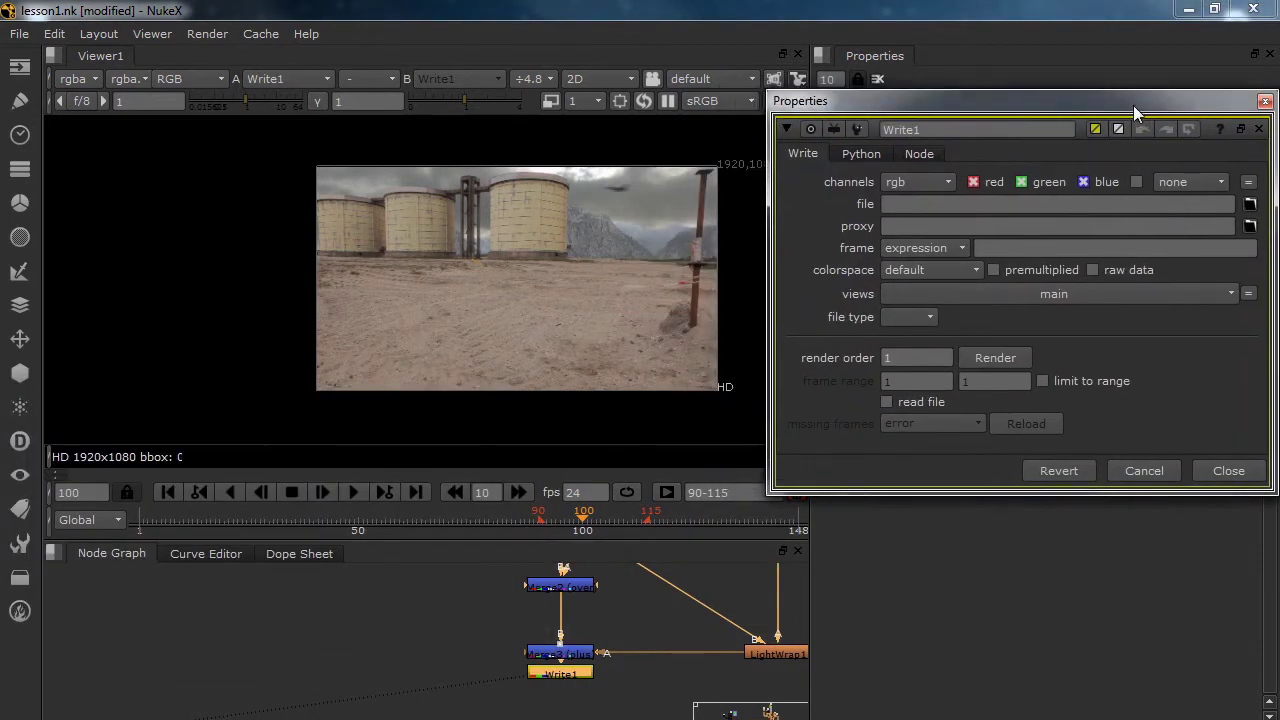
Browse for the Write node's output file location and create a skyreplacement folder inside the Tutorial folder
left_click(1249, 206)
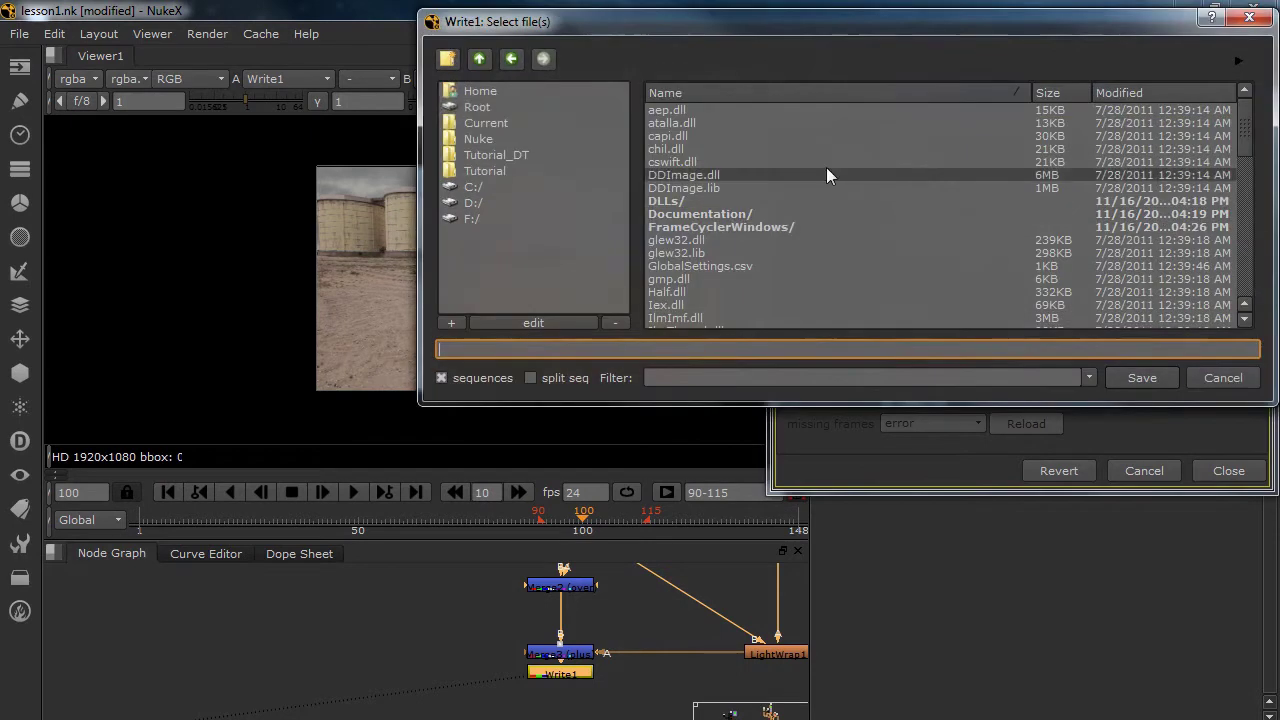
left_click(489, 169)
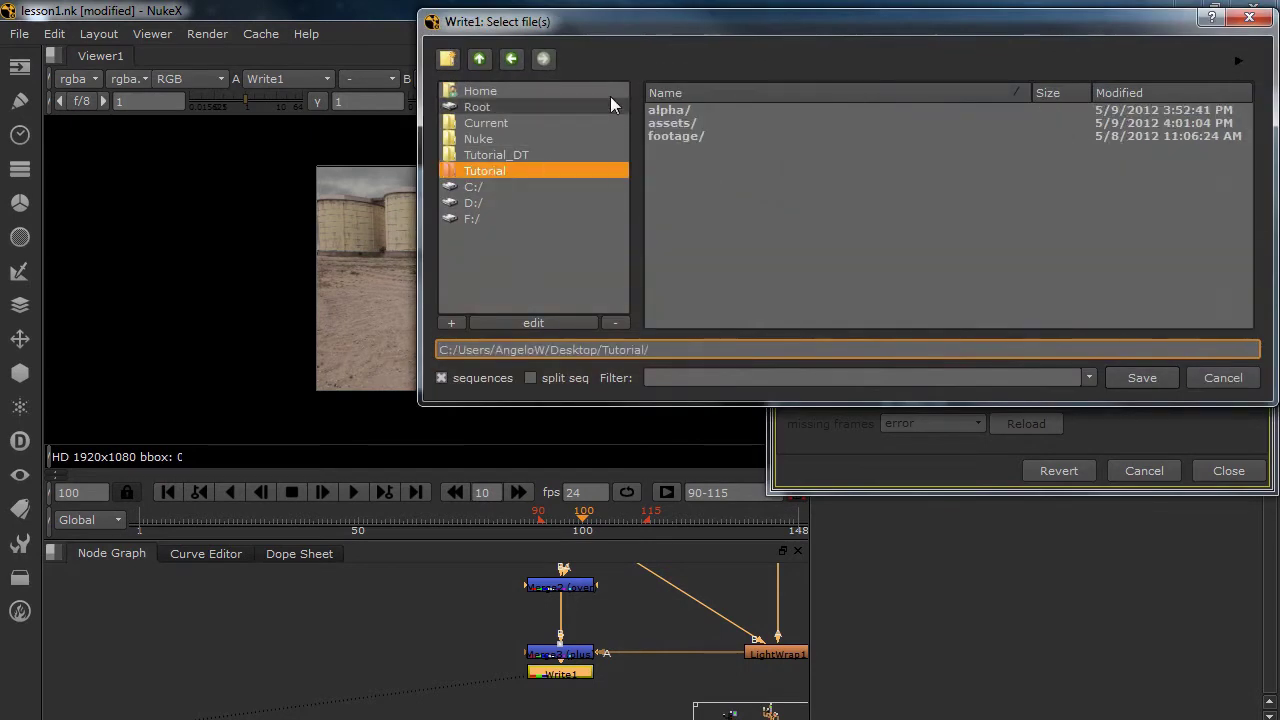
left_click(447, 58)
type("skyreplacement")
key("BackSpace")
key("BackSpace")
key("BackSpace")
key("BackSpace")
type("ment")
key("Return")
Name the output sequence setextension.###.tiff in the skyreplacement folder and open the Write node's render settings
left_click(760, 358)
type("skyr")
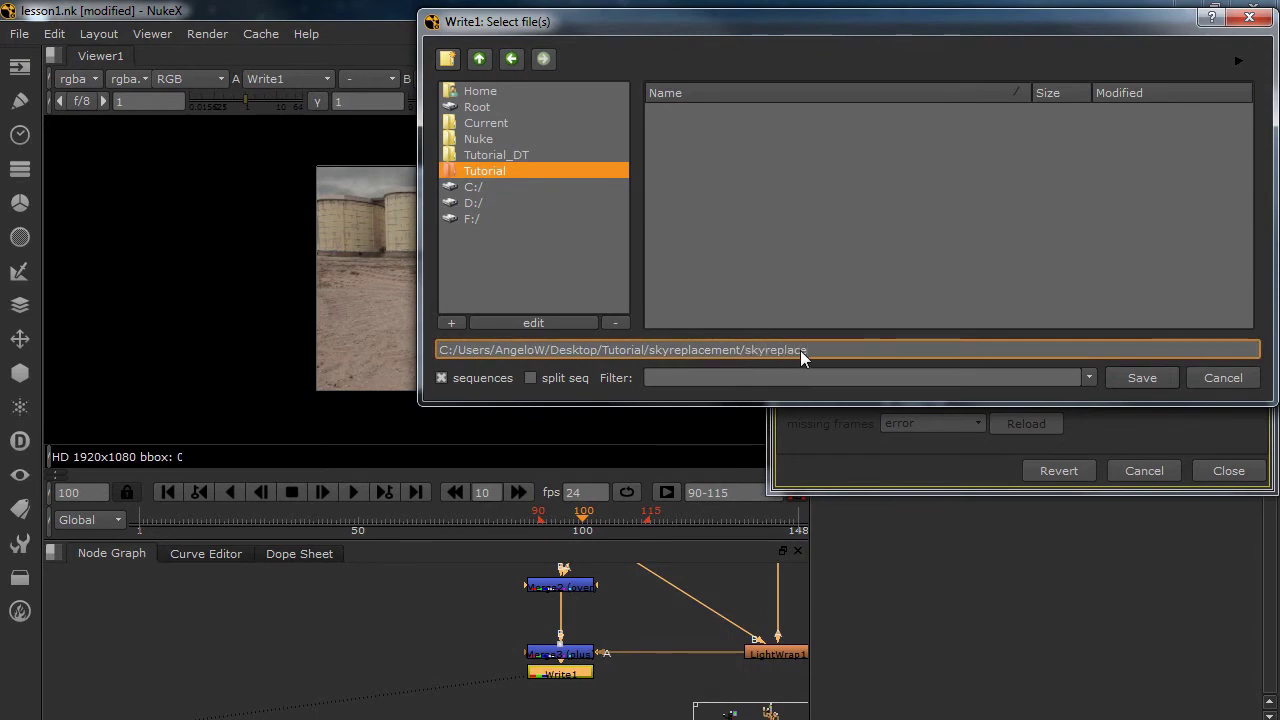
type("epla")
key("BackSpace")
key("BackSpace")
key("BackSpace")
key("BackSpace")
key("BackSpace")
key("BackSpace")
key("BackSpace")
key("BackSpace")
type("setextension.###.tiff")
key("Return")
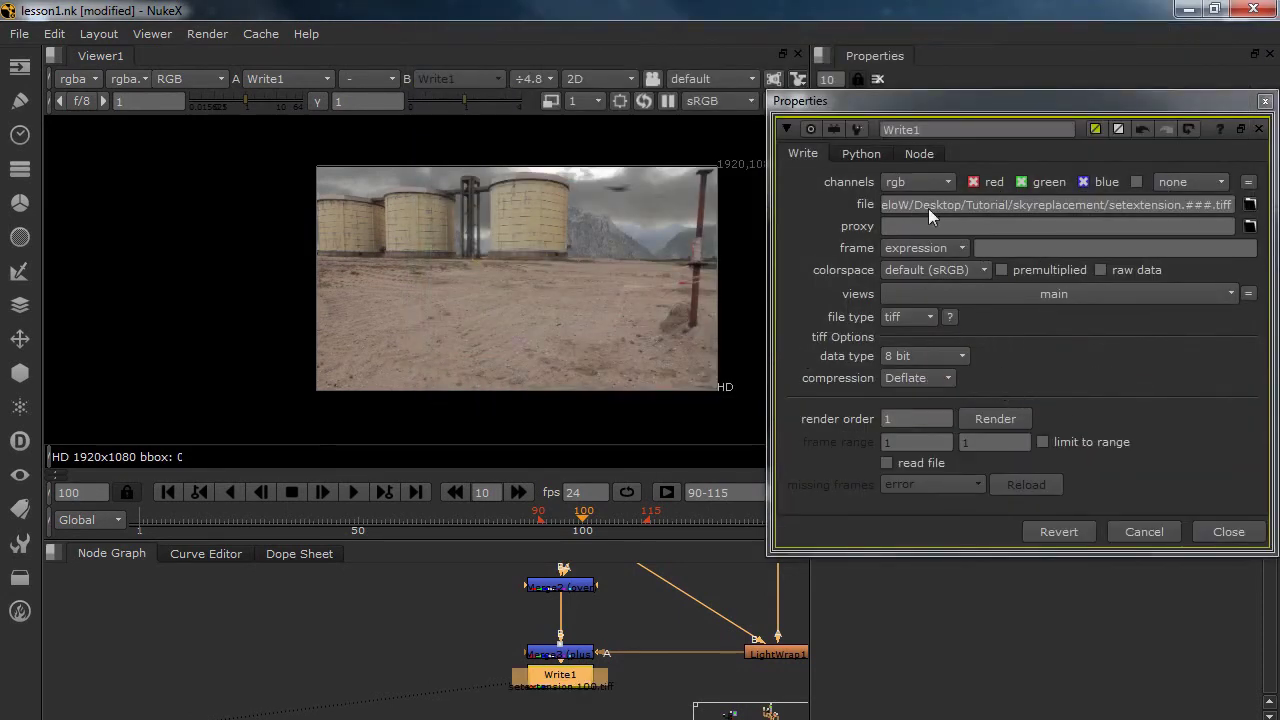
left_click(1015, 418)
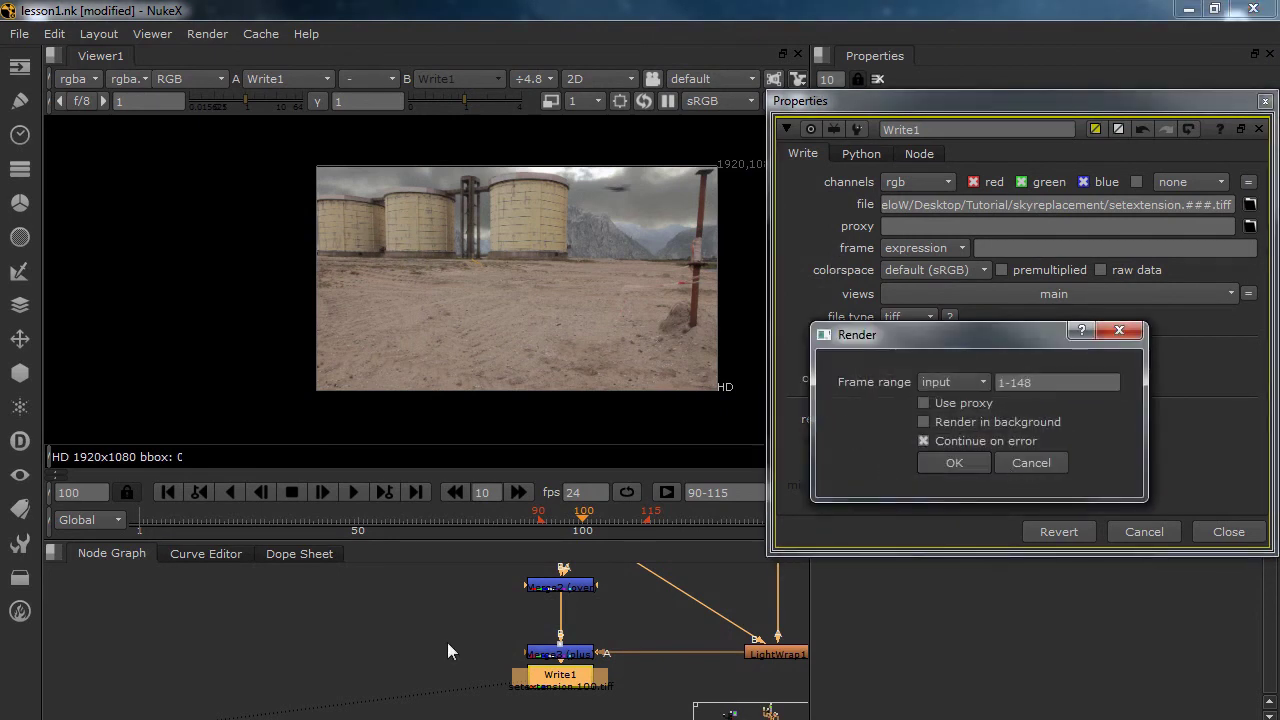
left_click(192, 652)
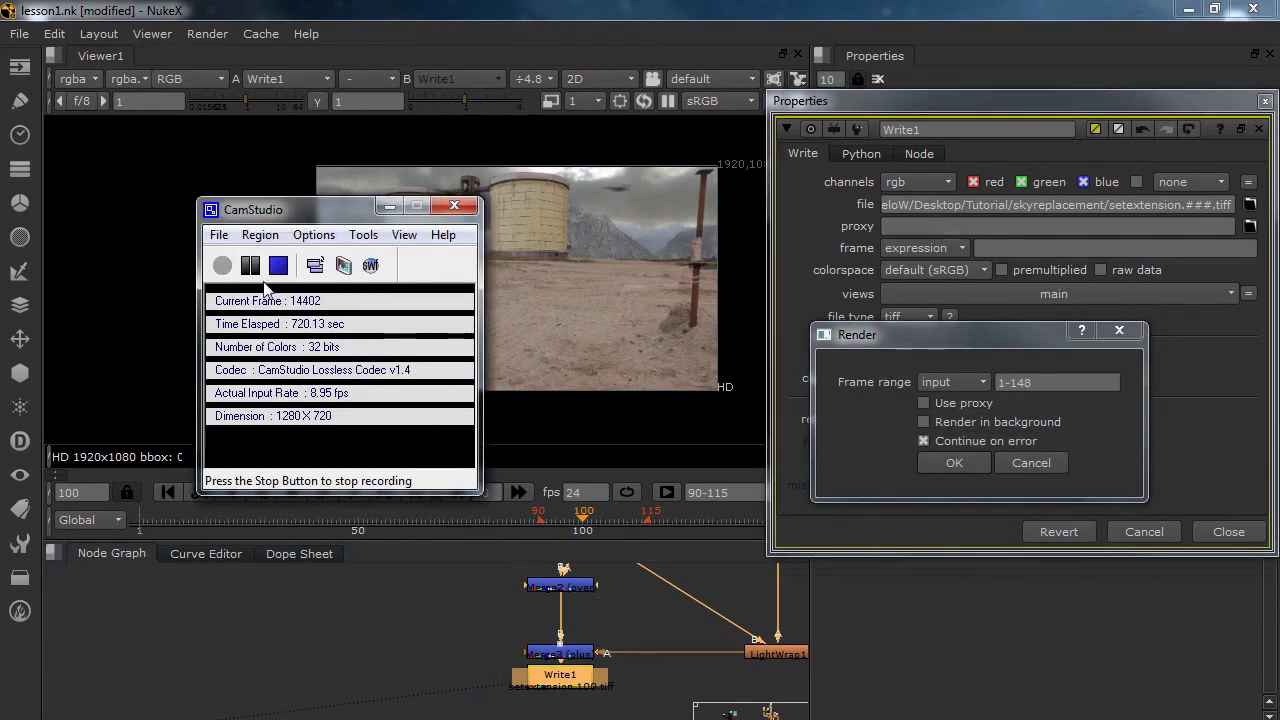